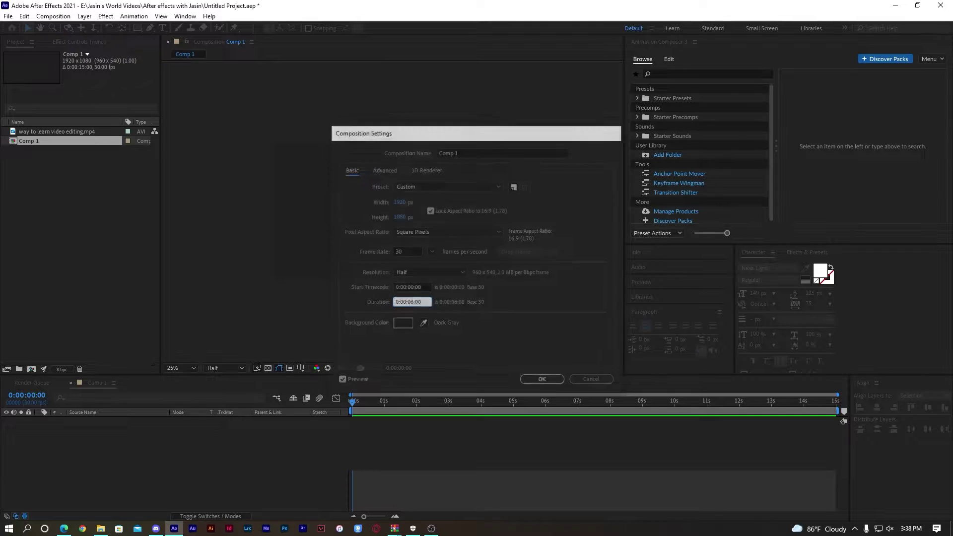
Add way to learn video editing.mp4 to Comp 1 as a layer and preview it from the start.
{"action": "left_click", "coordinate": [58, 133]}
{"action": "left_click_drag", "start_coordinate": [59, 132], "coordinate": [119, 434]}
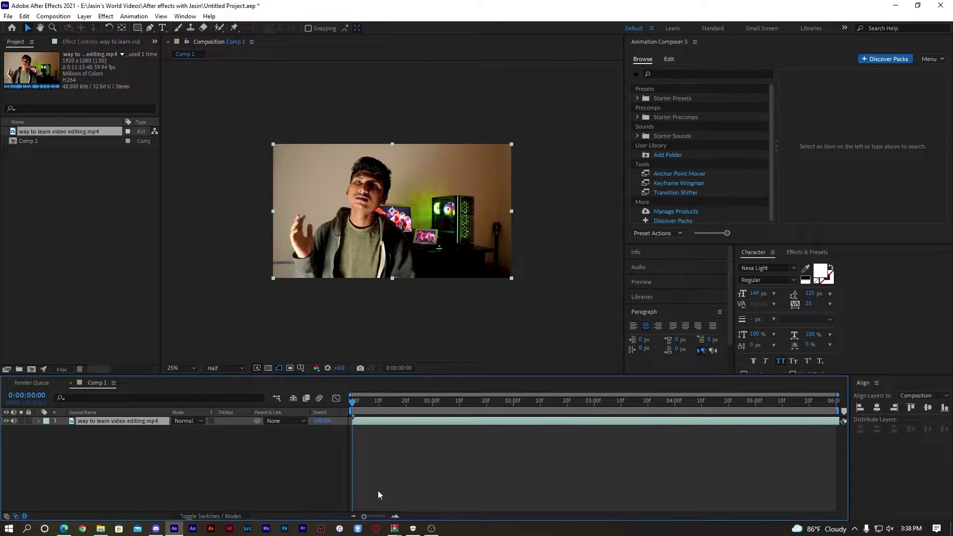
{"action": "key", "text": "space"}
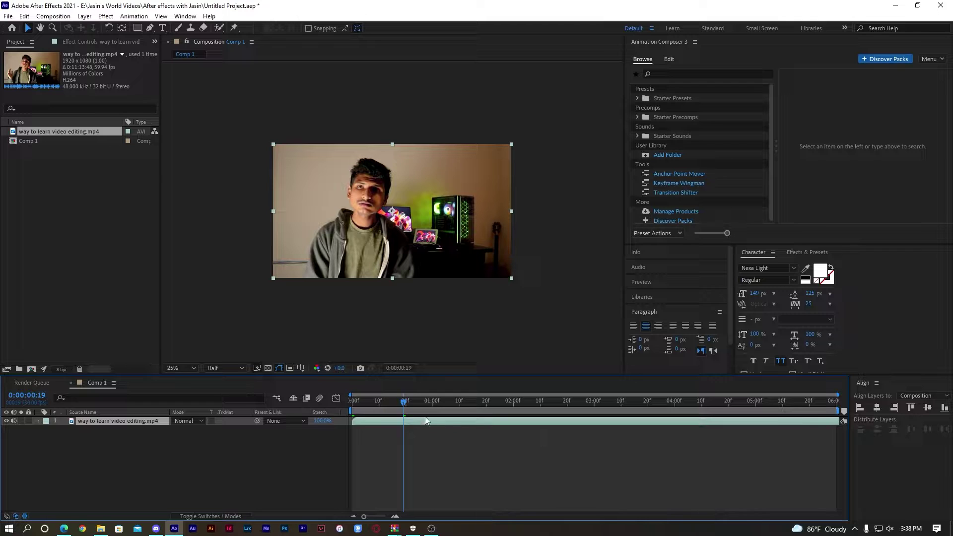
{"action": "left_click_drag", "start_coordinate": [400, 403], "coordinate": [327, 403]}
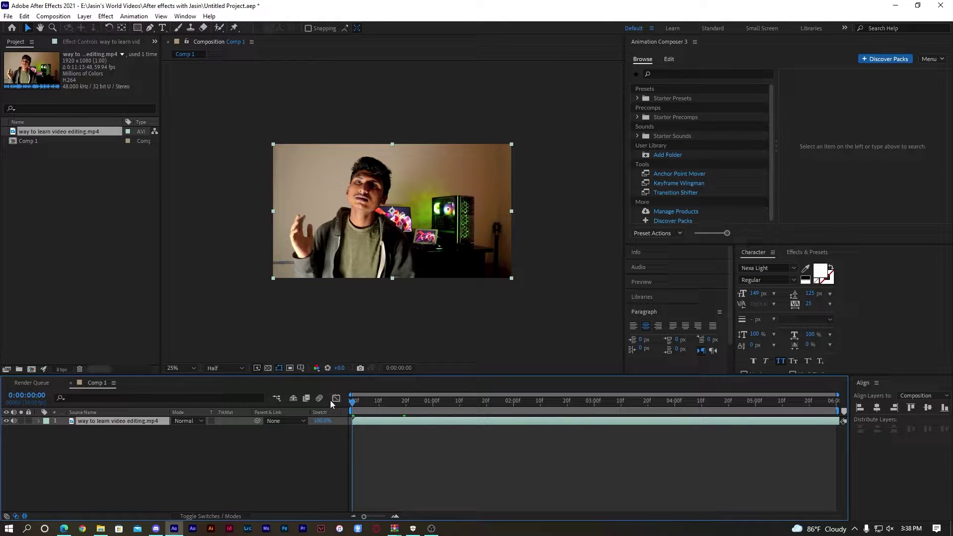
{"action": "key", "text": "space"}
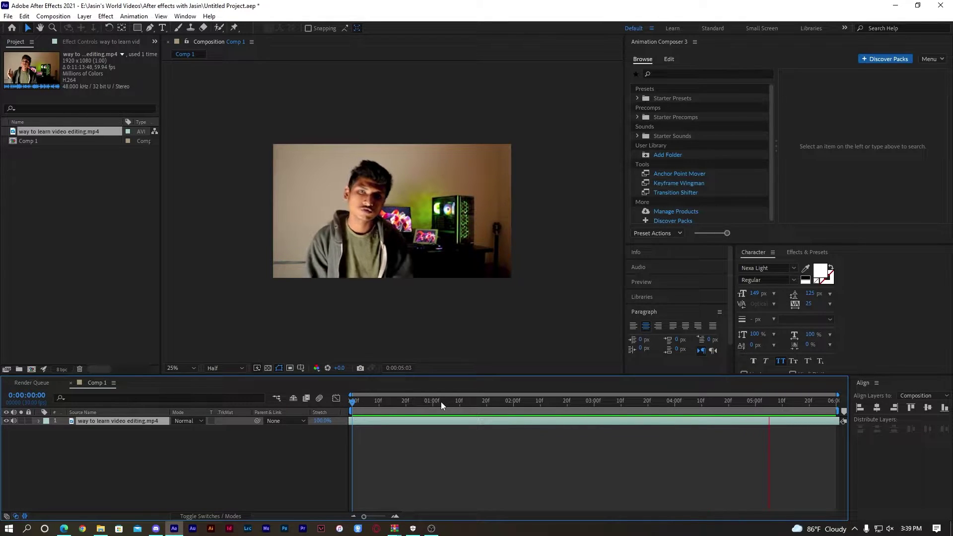
{"action": "key", "text": "space"}
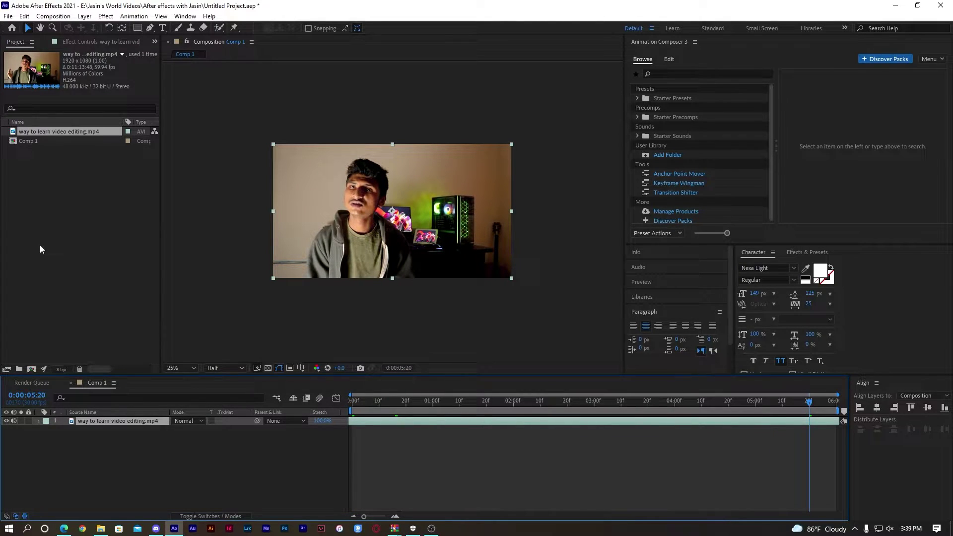
{"action": "left_click", "coordinate": [39, 245]}
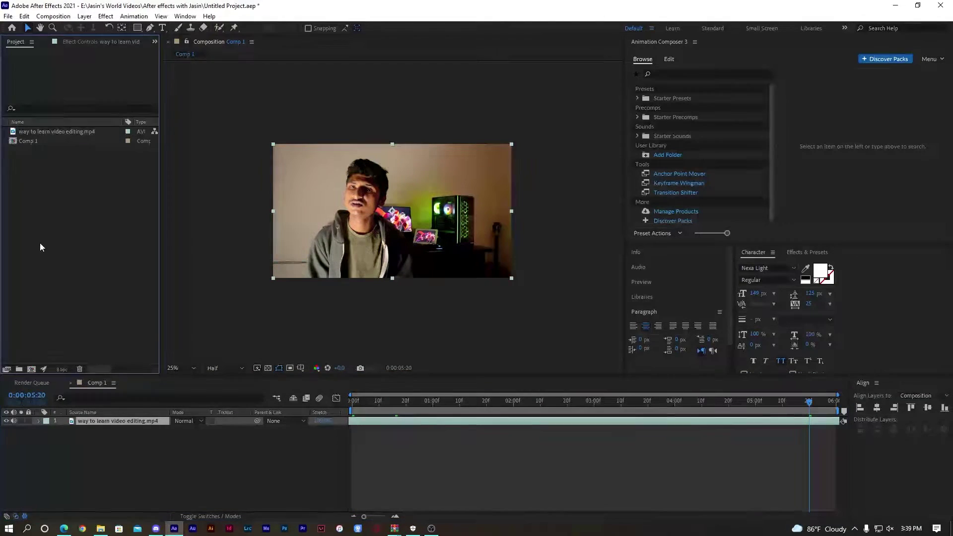
Animate the clip's Scale with a 100% keyframe on the first frame and a 110% keyframe on the last frame.
{"action": "left_click", "coordinate": [233, 422]}
{"action": "key", "text": "Home"}
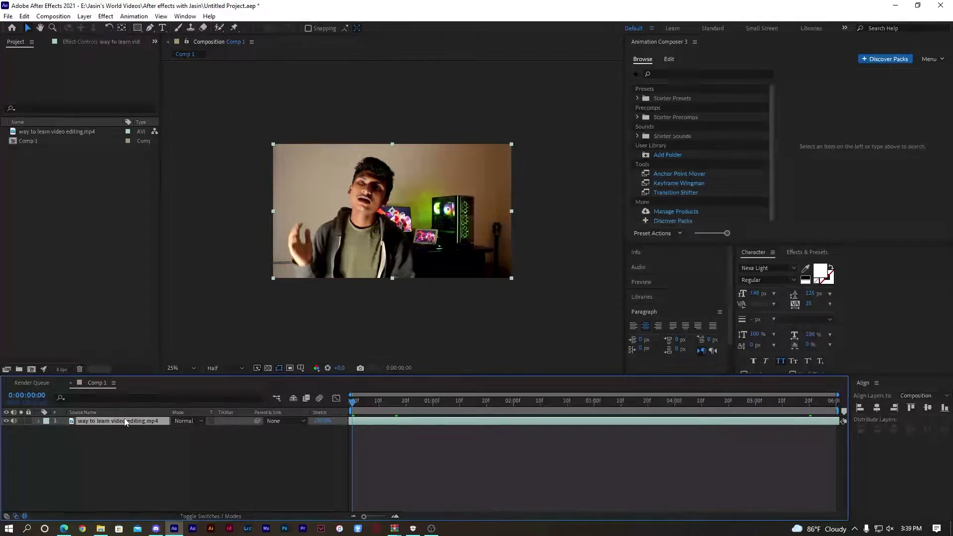
{"action": "key", "text": "s"}
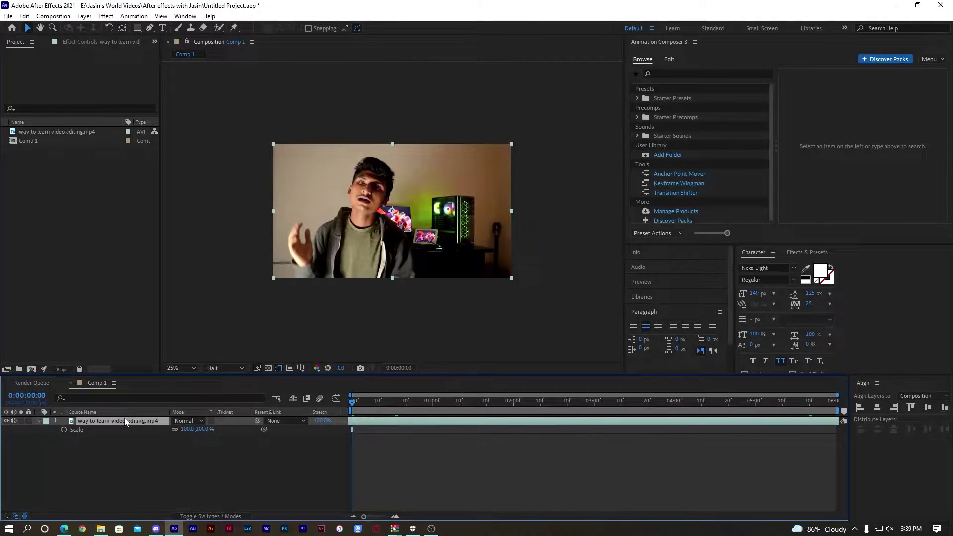
{"action": "left_click", "coordinate": [63, 431]}
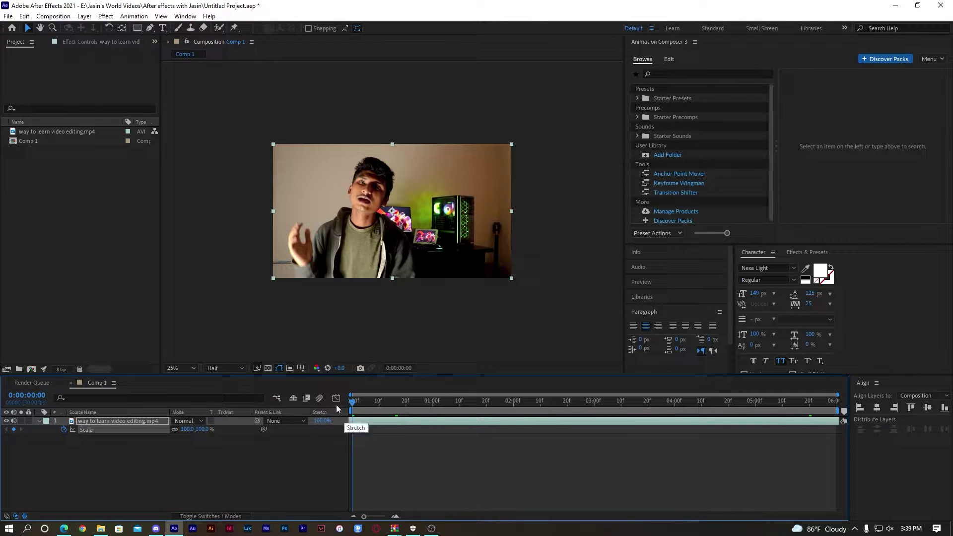
{"action": "key", "text": "End"}
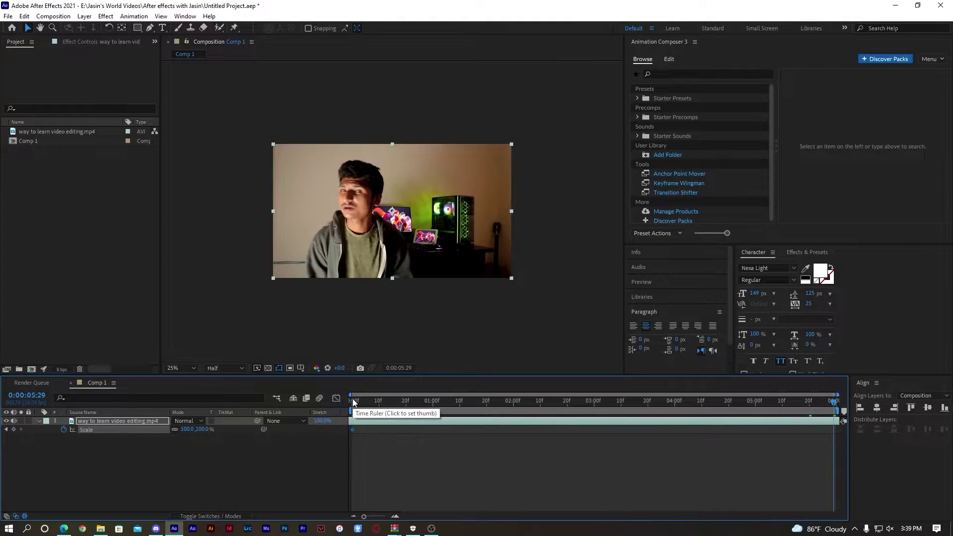
{"action": "left_click", "coordinate": [202, 430]}
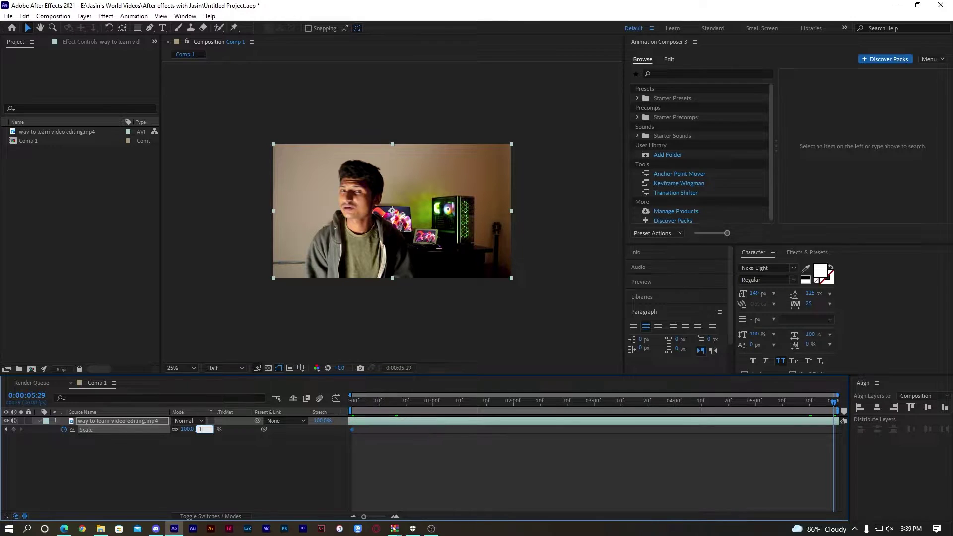
{"action": "key", "text": "Return"}
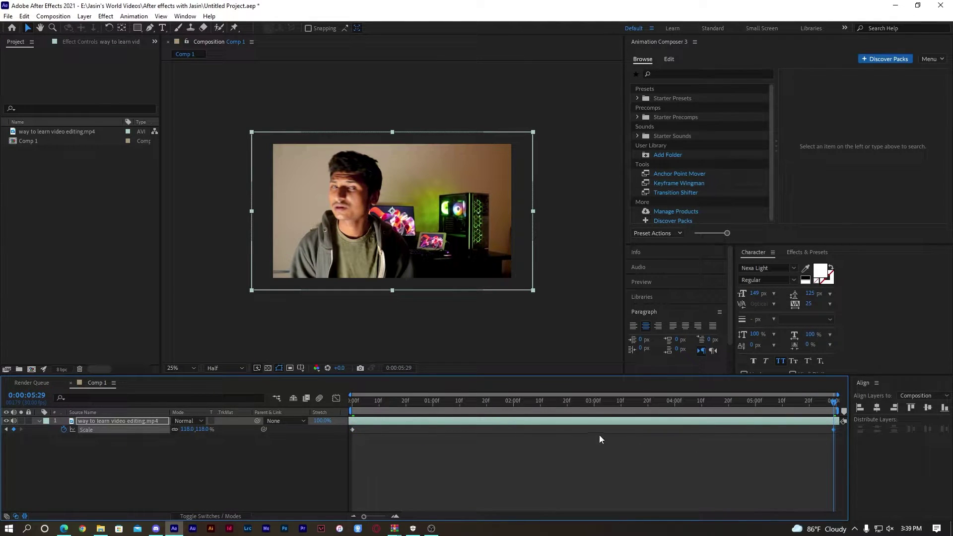
Play back the scale animation from the start of Comp 1 and return to the first frame.
{"action": "left_click", "coordinate": [585, 407]}
{"action": "key", "text": "Home"}
{"action": "key", "text": "space"}
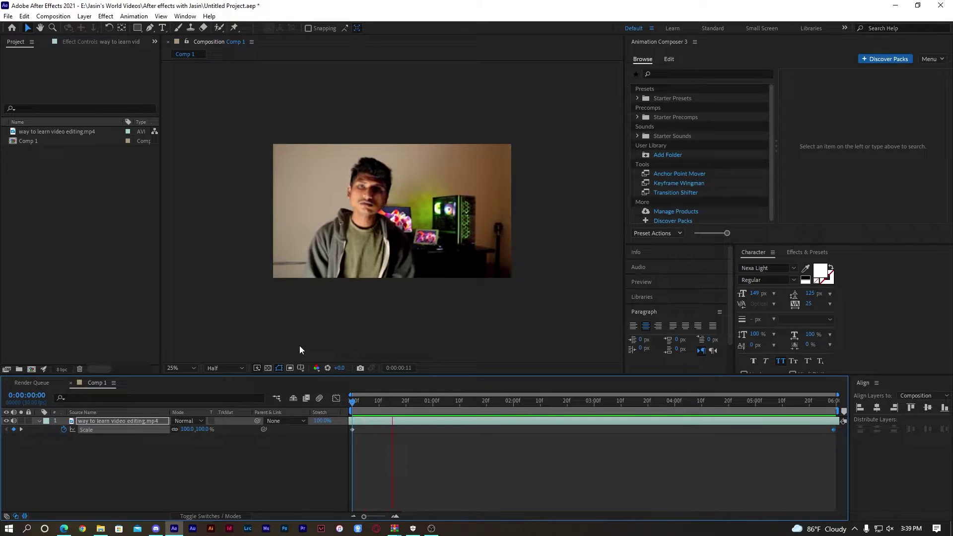
{"action": "key", "text": "space"}
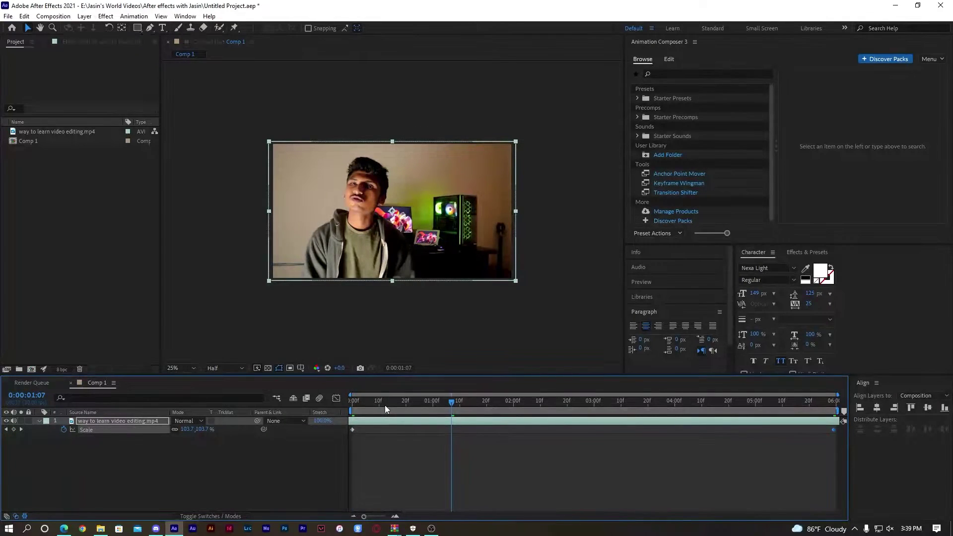
{"action": "key", "text": "Home"}
Import 5. Slow and Fast Motion.mp4 from the Premiere Pro video folder in File Explorer into the After Effects project.
{"action": "right_click", "coordinate": [43, 207]}
{"action": "left_click", "coordinate": [31, 199]}
{"action": "left_click", "coordinate": [895, 5]}
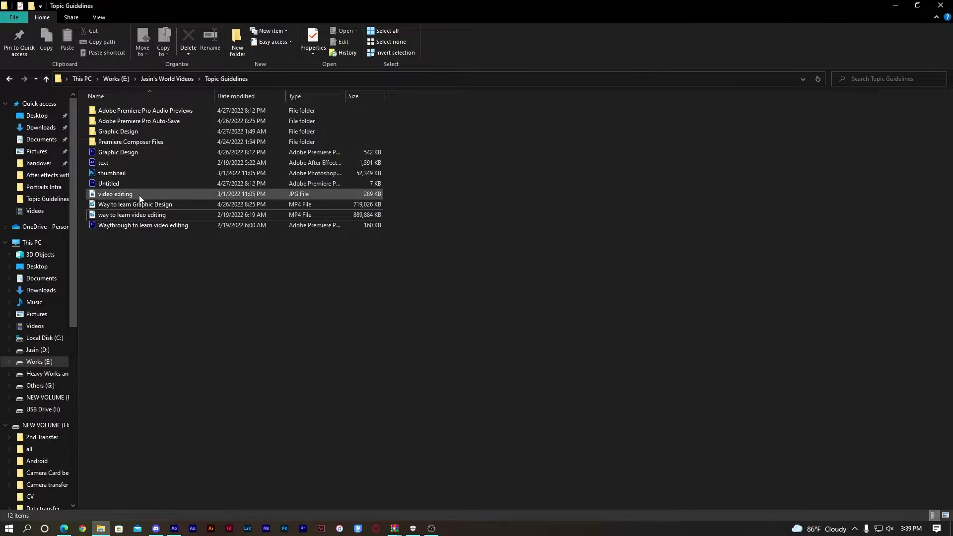
{"action": "left_click", "coordinate": [168, 79]}
{"action": "double_click", "coordinate": [147, 237]}
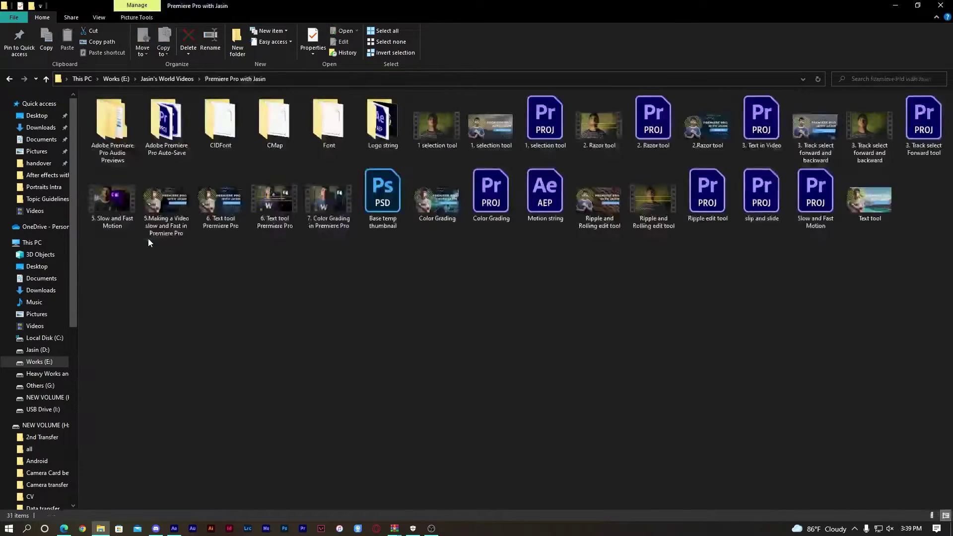
{"action": "left_click_drag", "start_coordinate": [104, 198], "coordinate": [100, 273]}
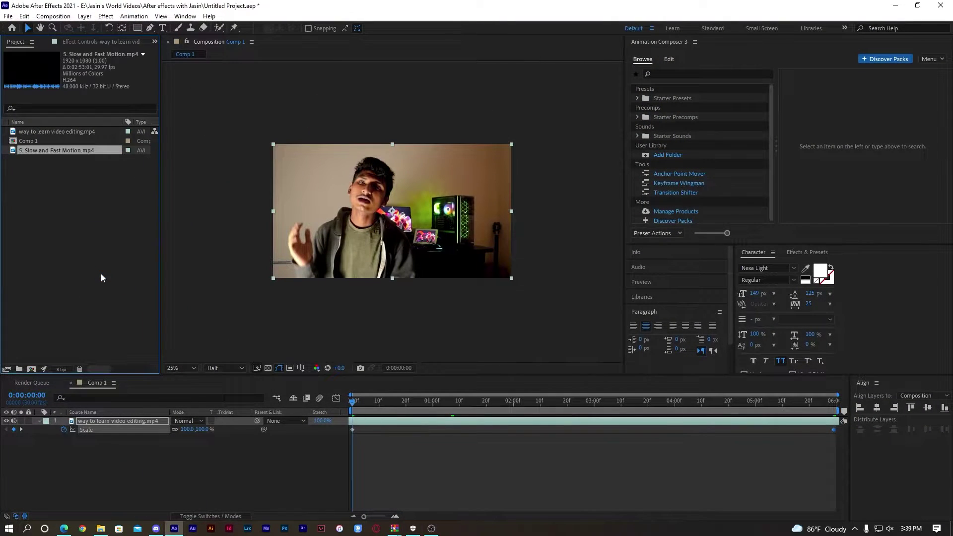
{"action": "left_click", "coordinate": [105, 290]}
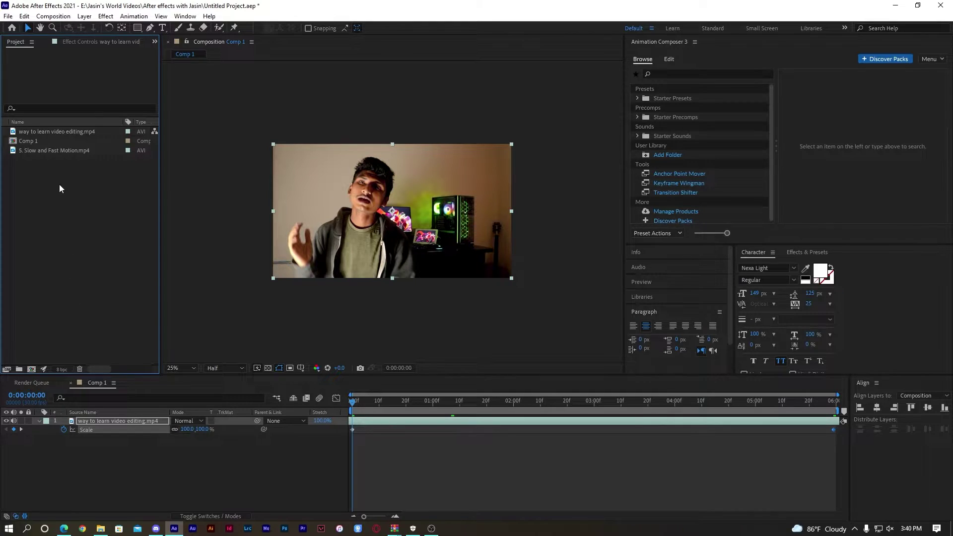
Duplicate Comp 1 in the project and replace the clip layer in the open Comp 1 with 5. Slow and Fast Motion.mp4.
{"action": "left_click", "coordinate": [39, 141]}
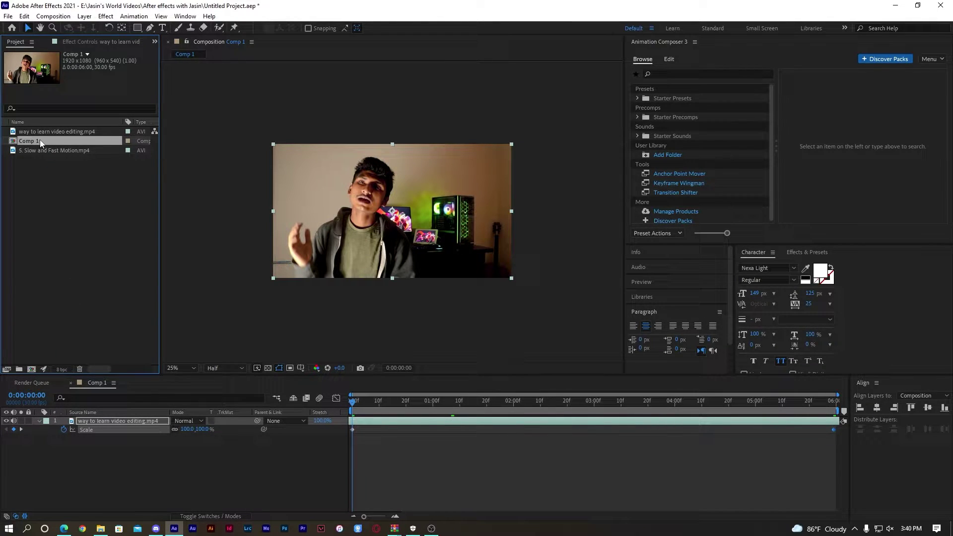
{"action": "key", "text": "ctrl+d"}
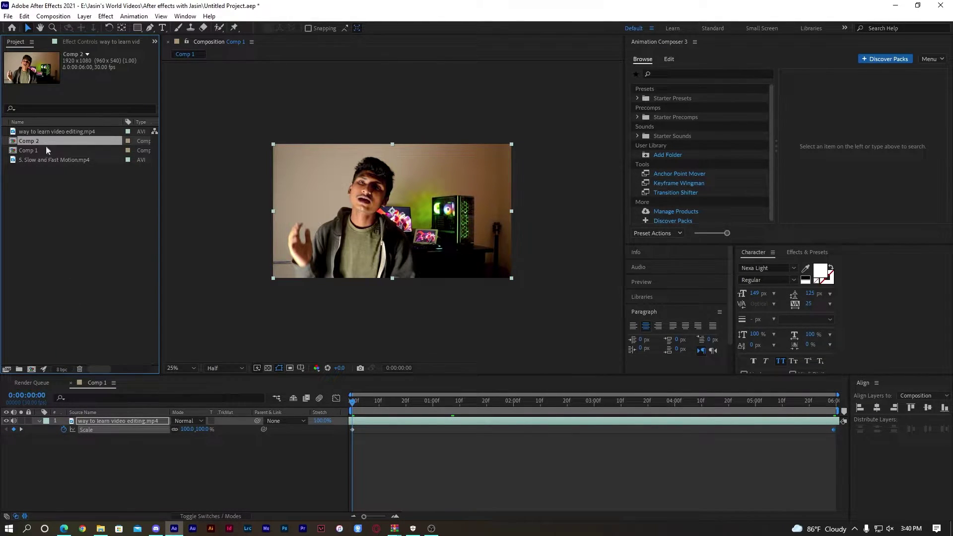
{"action": "left_click", "coordinate": [45, 131]}
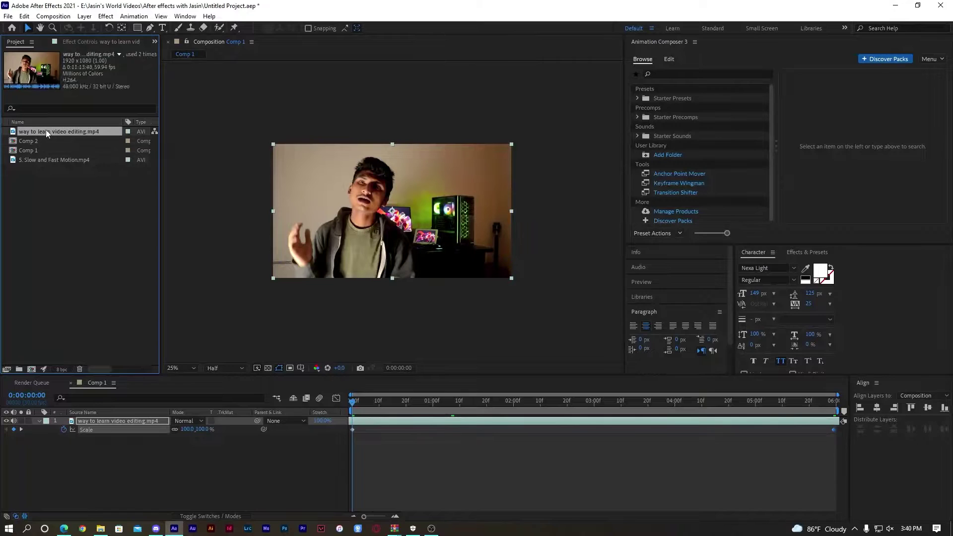
{"action": "left_click", "coordinate": [45, 160]}
{"action": "left_click_drag", "start_coordinate": [49, 163], "coordinate": [103, 421]}
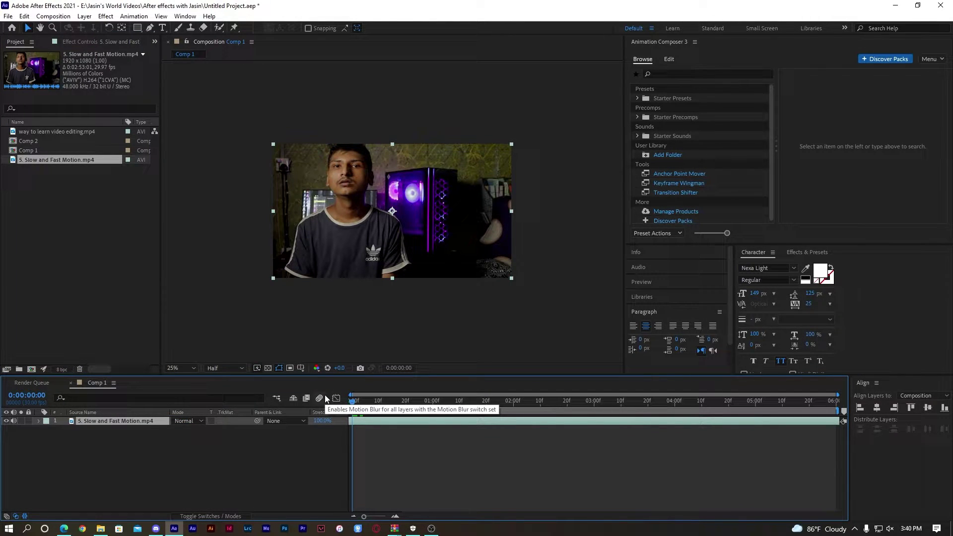
Preview the replaced clip with its scale animation and save the project.
{"action": "key", "text": "space"}
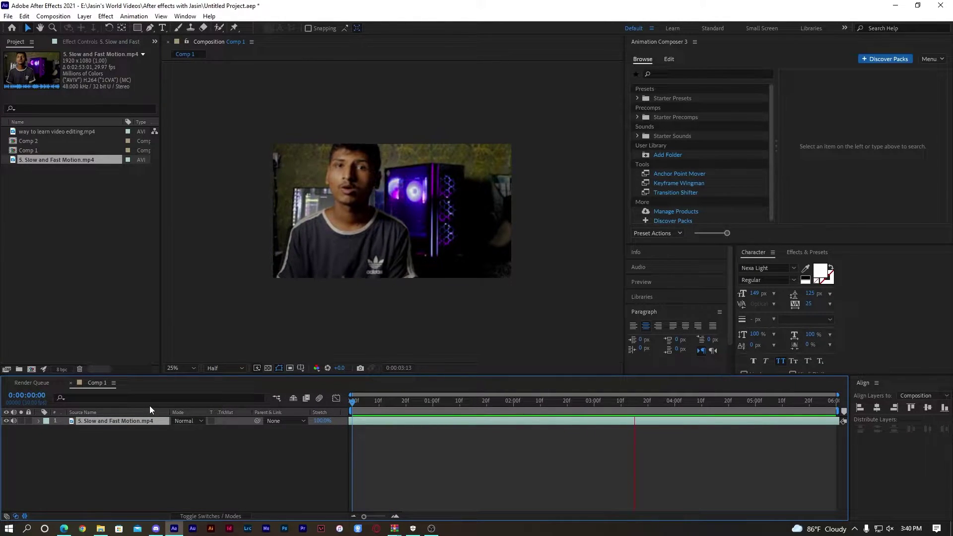
{"action": "key", "text": "space"}
{"action": "key", "text": "ctrl+s"}
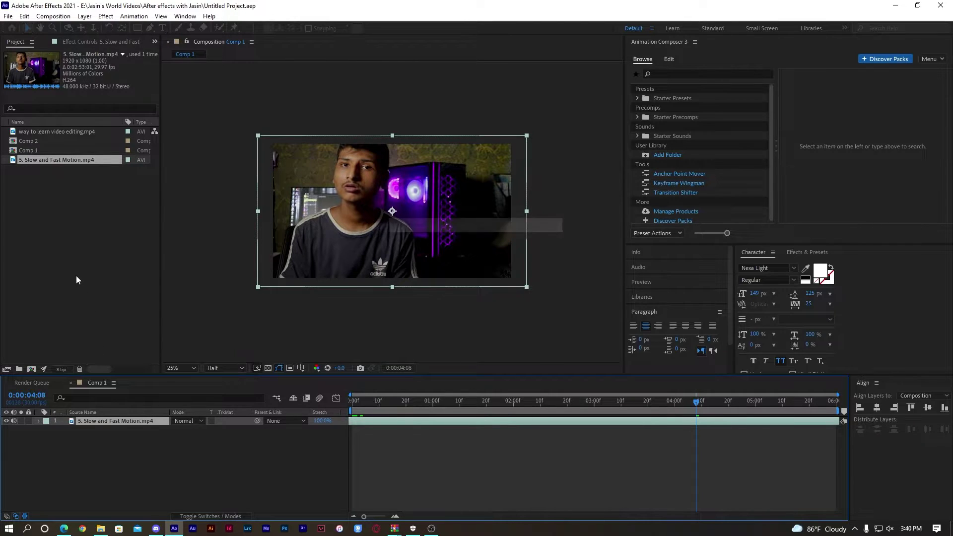
Duplicate Comp 2 in the project.
{"action": "left_click", "coordinate": [53, 143]}
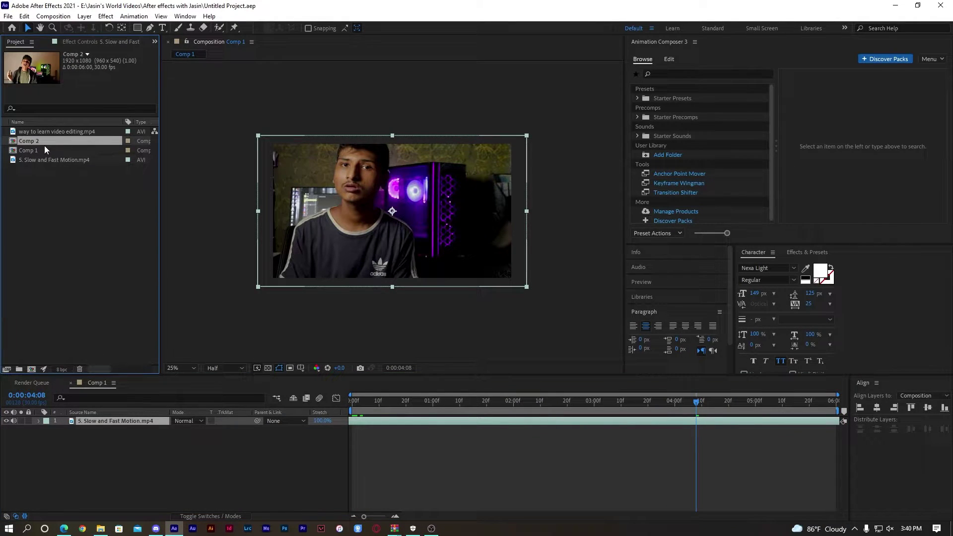
{"action": "left_click", "coordinate": [42, 150]}
{"action": "left_click", "coordinate": [40, 141]}
{"action": "left_click", "coordinate": [40, 151]}
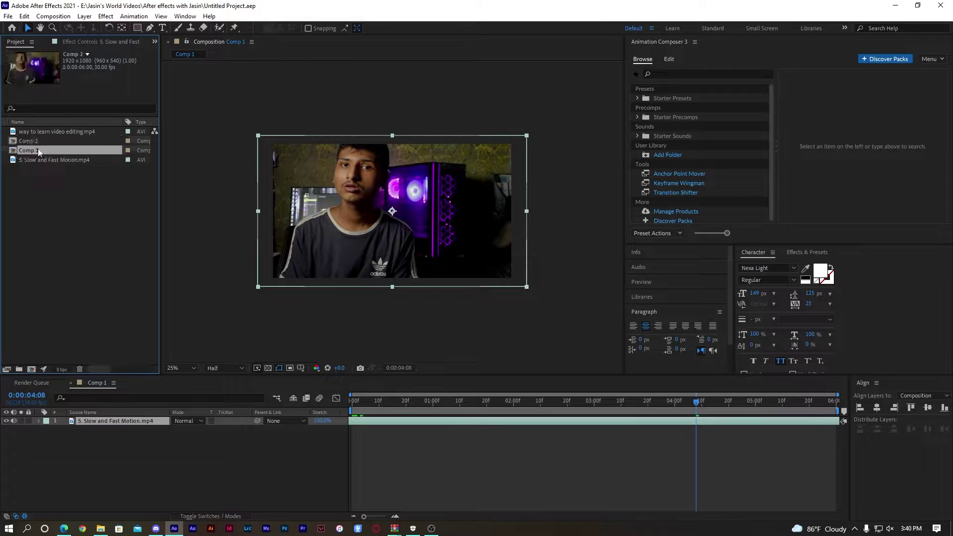
{"action": "right_click", "coordinate": [66, 312]}
{"action": "left_click", "coordinate": [48, 241]}
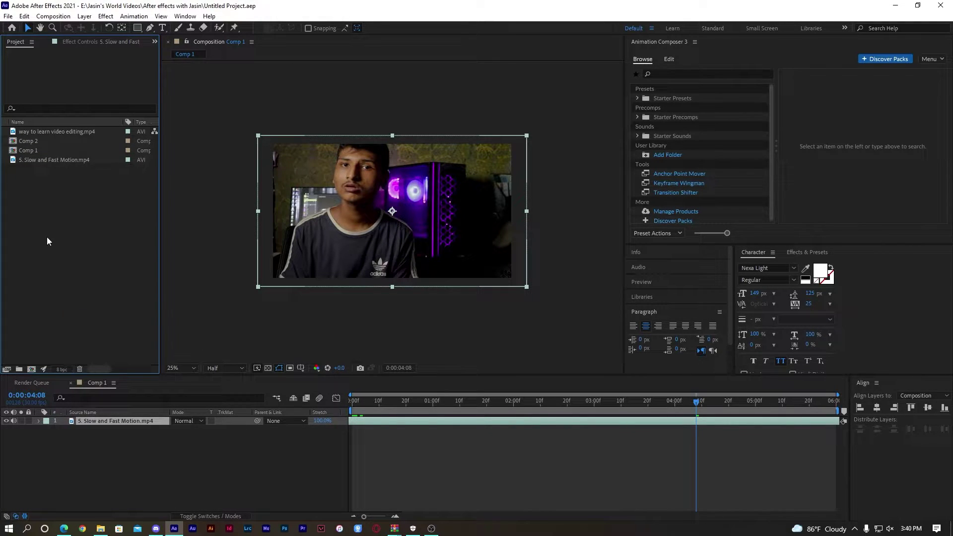
{"action": "left_click", "coordinate": [38, 149]}
{"action": "key", "text": "ctrl+d"}
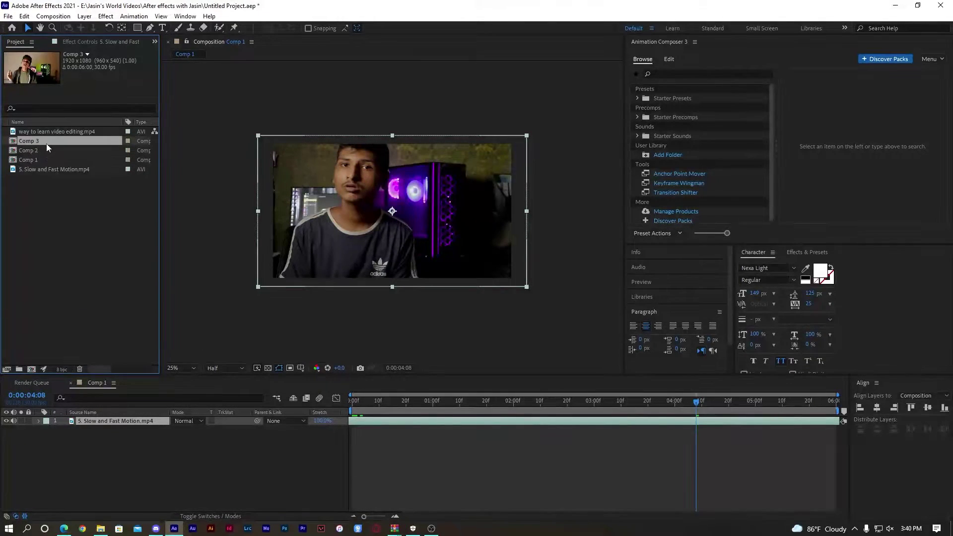
Import Gaaner Ashor Jam.mp4 from the School Jam folder in File Explorer into the After Effects project.
{"action": "left_click", "coordinate": [895, 6]}
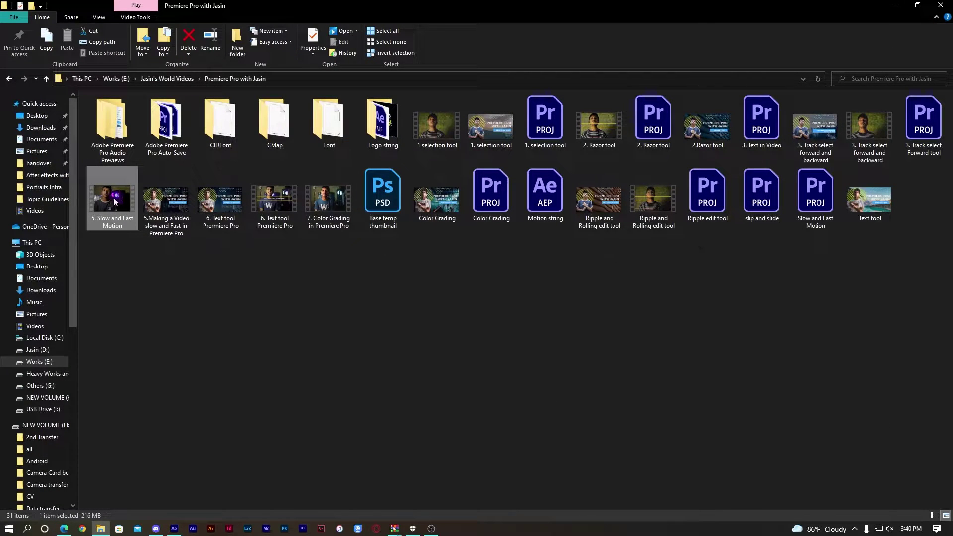
{"action": "left_click", "coordinate": [9, 78]}
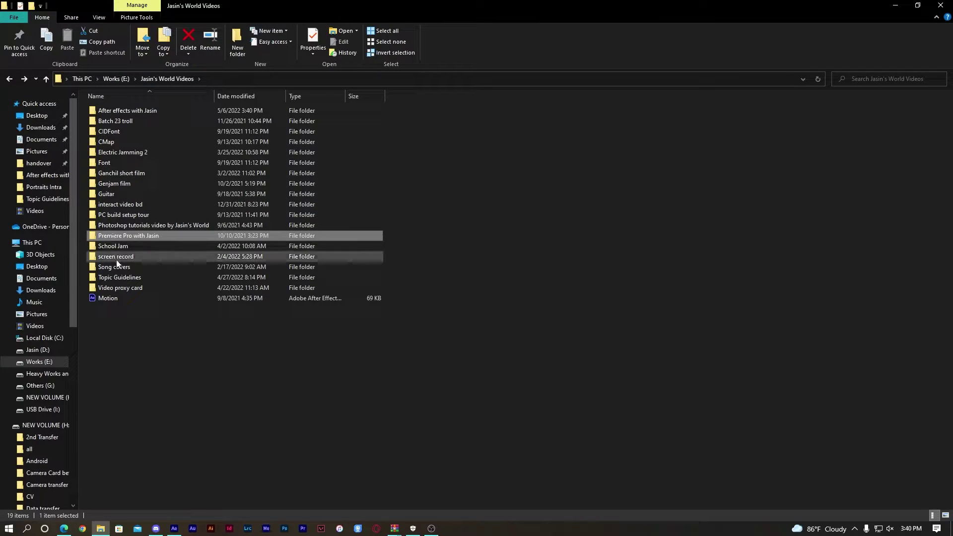
{"action": "left_click", "coordinate": [120, 246]}
{"action": "double_click", "coordinate": [122, 247]}
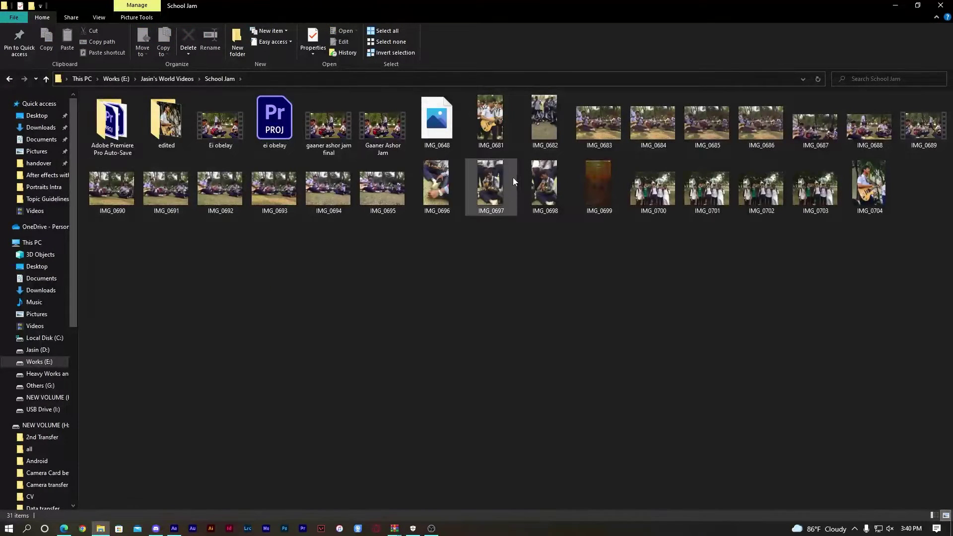
{"action": "left_click", "coordinate": [379, 147]}
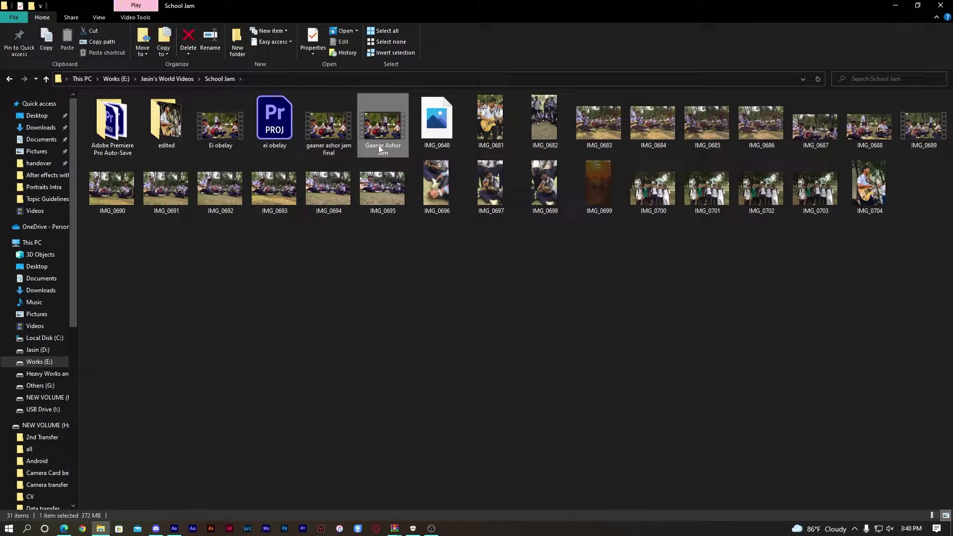
{"action": "left_click_drag", "start_coordinate": [376, 132], "coordinate": [91, 263]}
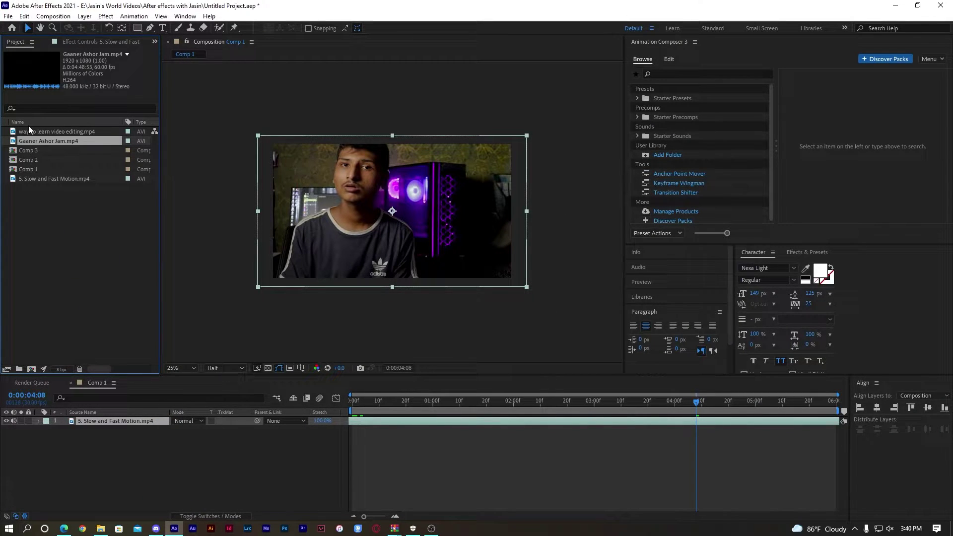
Replace the layer in Comp 1 with Gaaner Ashor Jam.mp4 and return to the start of the timeline.
{"action": "left_click_drag", "start_coordinate": [32, 140], "coordinate": [146, 474]}
{"action": "left_click_drag", "start_coordinate": [131, 438], "coordinate": [117, 421]}
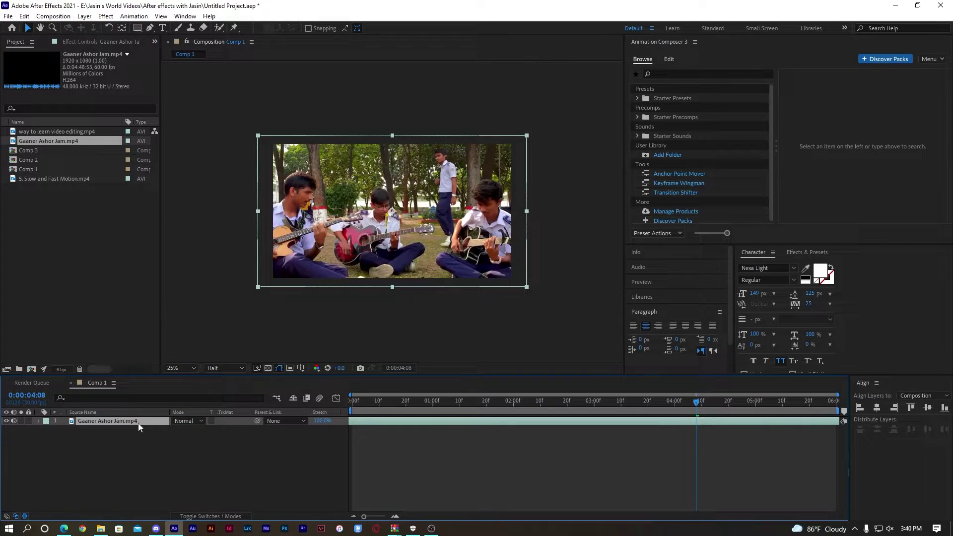
{"action": "key", "text": "Home"}
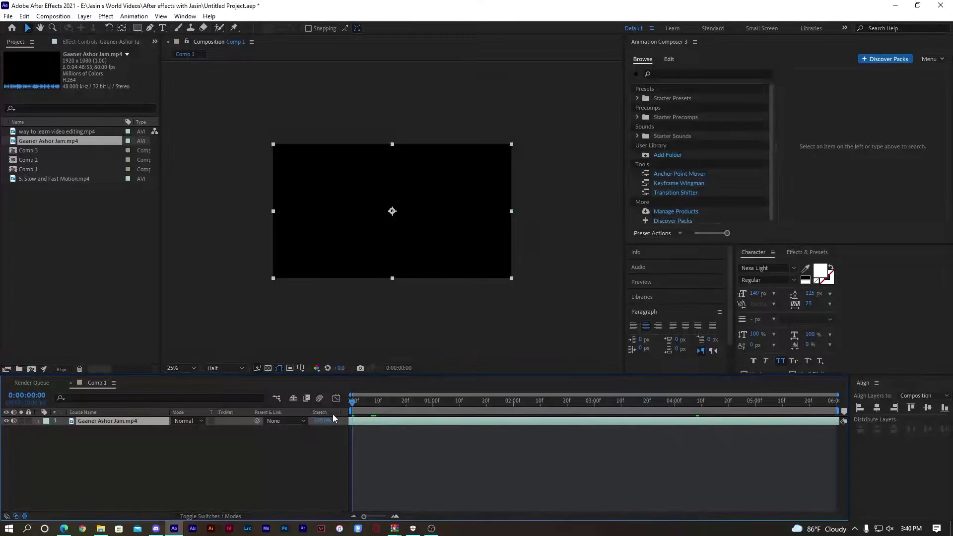
Swap the two Scale keyframes of Gaaner Ashor Jam.mp4 in Comp 1 so it scales from 110% to 100%.
{"action": "key", "text": "alt+shift+s"}
{"action": "left_click", "coordinate": [352, 430]}
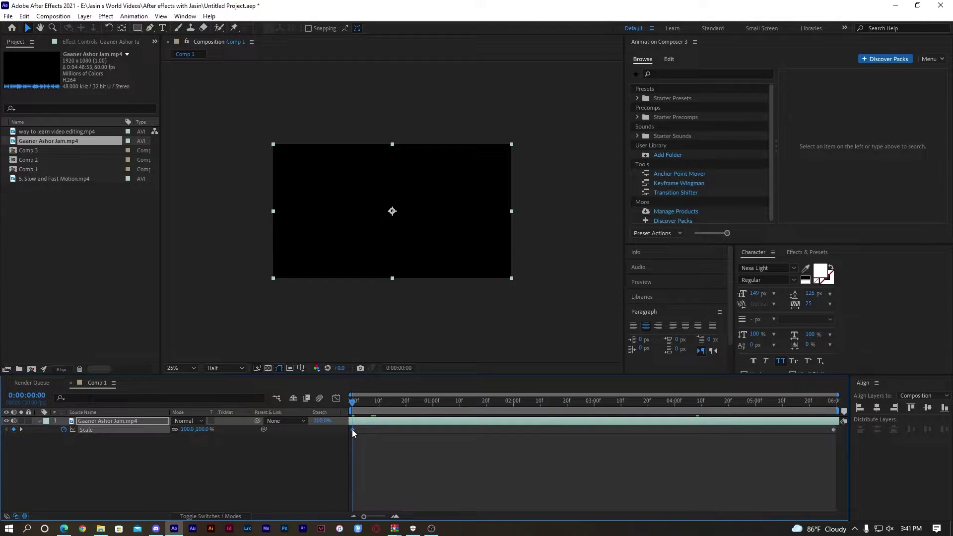
{"action": "left_click_drag", "start_coordinate": [744, 432], "coordinate": [653, 430]}
{"action": "left_click_drag", "start_coordinate": [354, 440], "coordinate": [350, 439]}
{"action": "left_click_drag", "start_coordinate": [807, 431], "coordinate": [834, 433]}
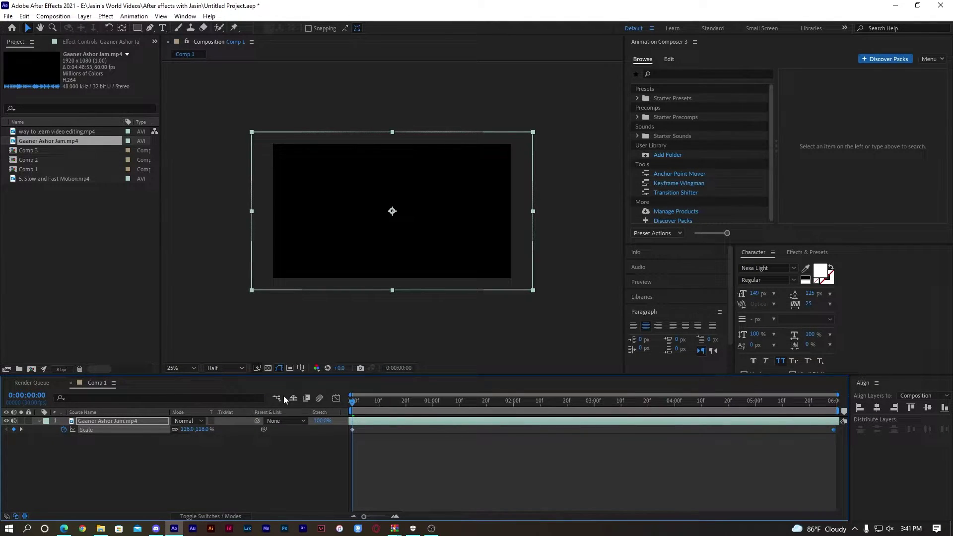
Preview the reversed scale animation in Comp 1 and save the project.
{"action": "key", "text": "space"}
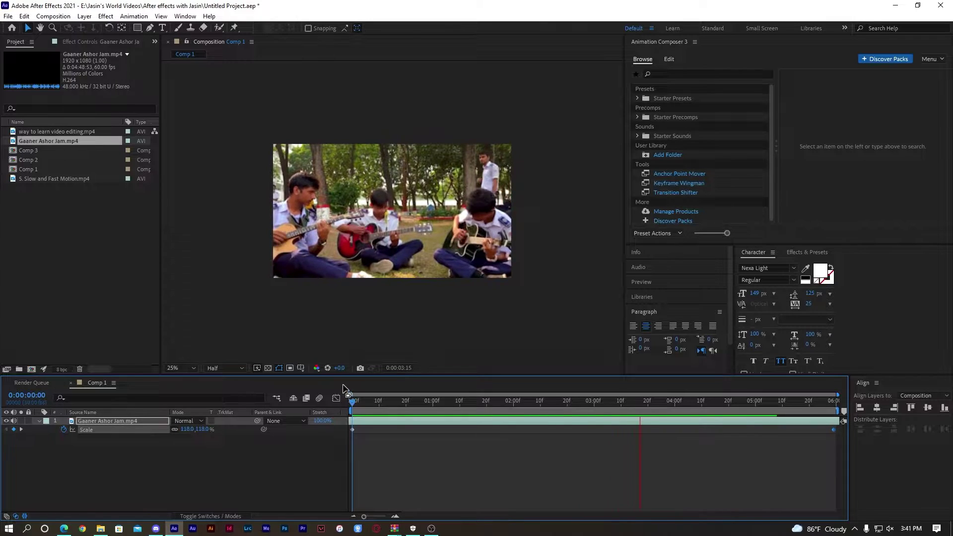
{"action": "left_click", "coordinate": [120, 421]}
{"action": "key", "text": "space"}
{"action": "left_click", "coordinate": [121, 417]}
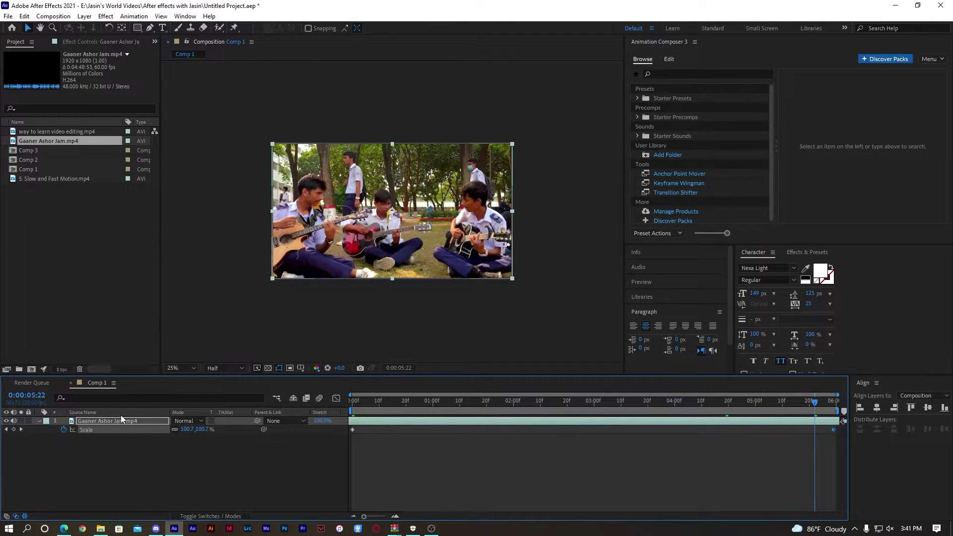
{"action": "key", "text": "ctrl+s"}
Import light sweep animation.mp4 from the After Effects videos folder in File Explorer into the After Effects project.
{"action": "left_click", "coordinate": [61, 270]}
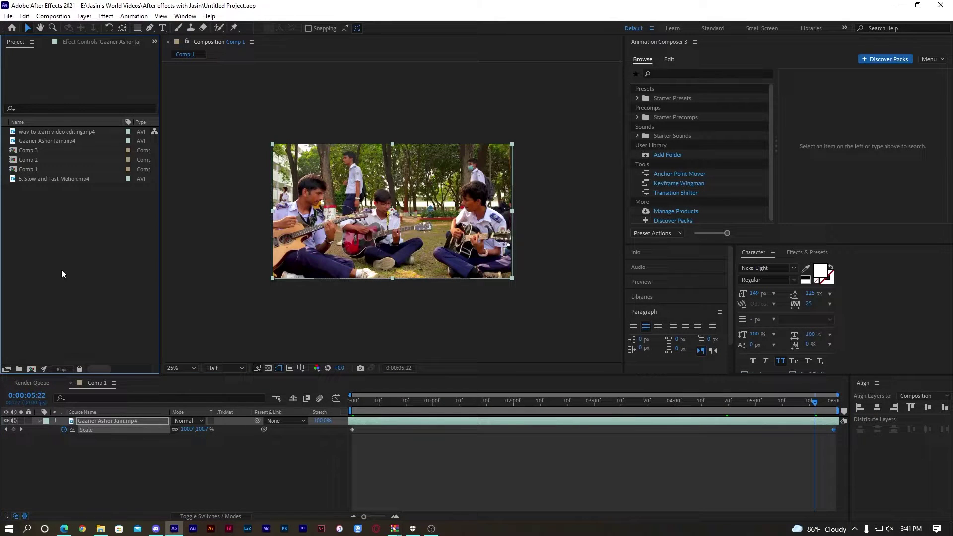
{"action": "right_click", "coordinate": [61, 205]}
{"action": "key", "text": "Escape"}
{"action": "left_click", "coordinate": [894, 5]}
{"action": "left_click", "coordinate": [544, 233]}
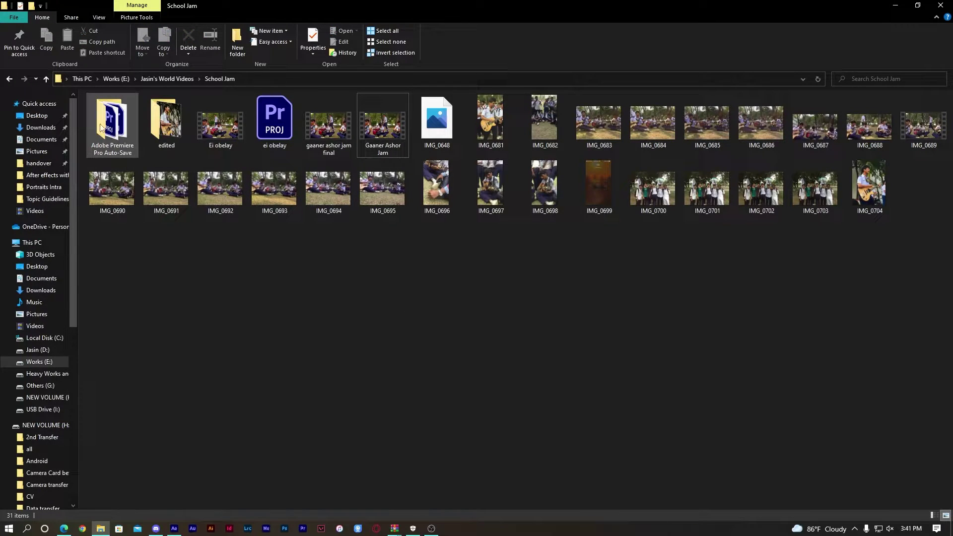
{"action": "left_click", "coordinate": [9, 80]}
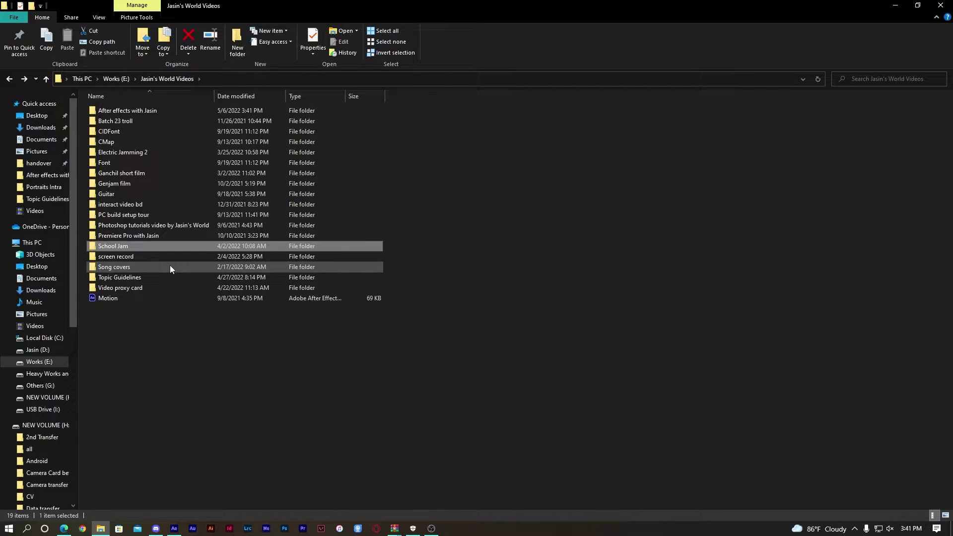
{"action": "double_click", "coordinate": [151, 231]}
{"action": "key", "text": "alt+Left"}
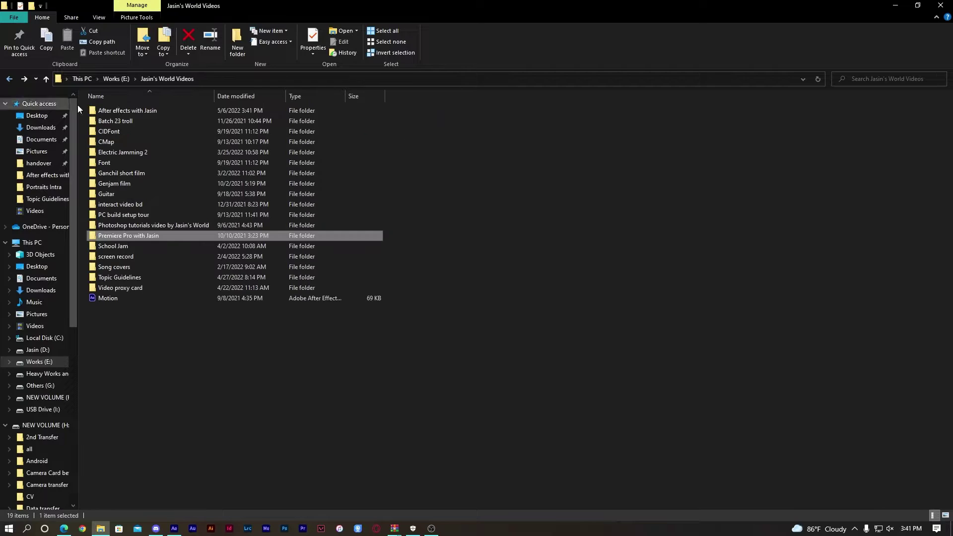
{"action": "double_click", "coordinate": [148, 111]}
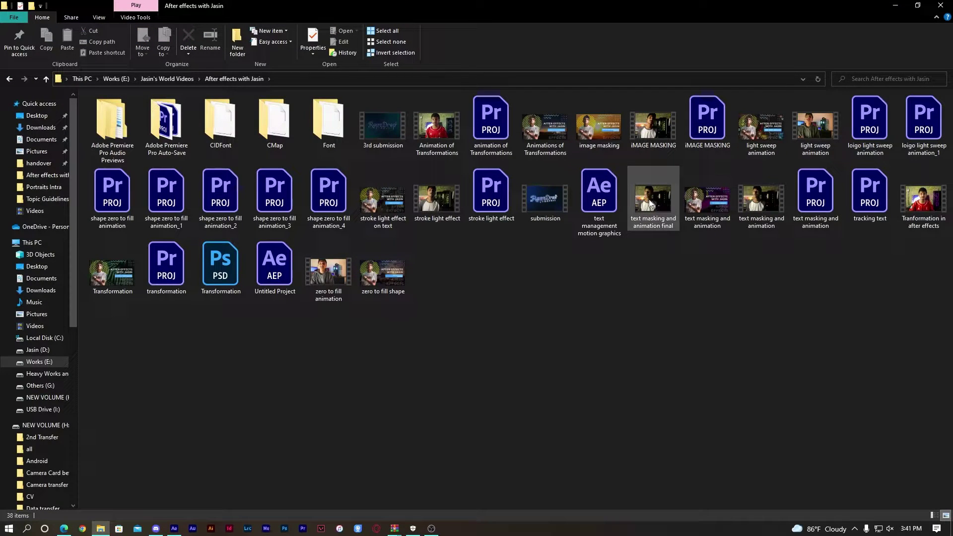
{"action": "left_click_drag", "start_coordinate": [801, 128], "coordinate": [77, 281]}
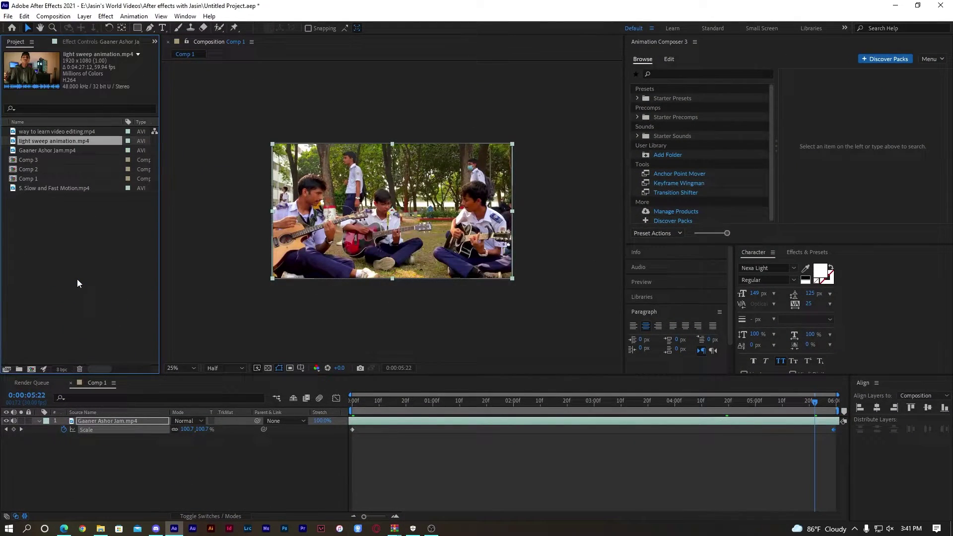
Duplicate Comp 2 in the project and open Comp 3.
{"action": "left_click", "coordinate": [42, 166]}
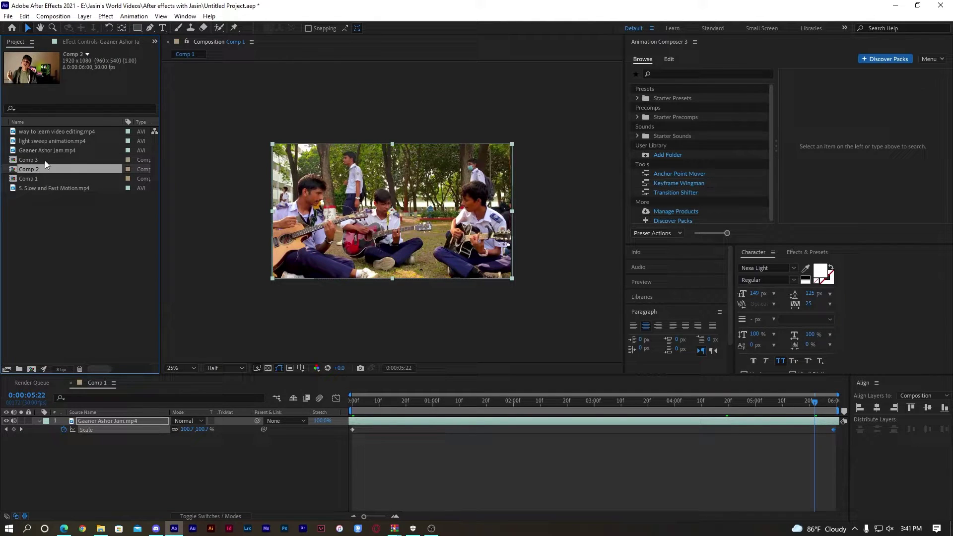
{"action": "key", "text": "ctrl+d"}
{"action": "left_click", "coordinate": [44, 169]}
{"action": "left_click", "coordinate": [43, 175]}
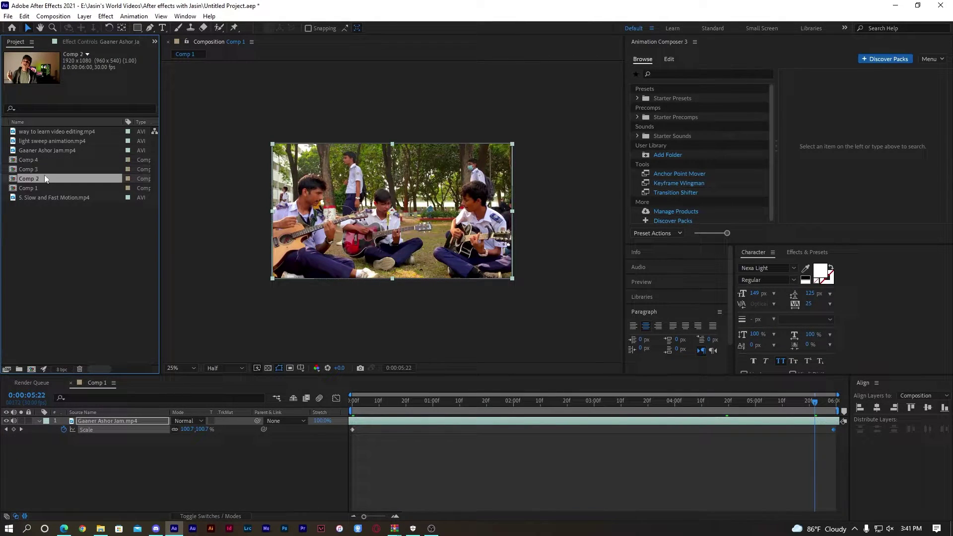
{"action": "left_click", "coordinate": [49, 169]}
{"action": "double_click", "coordinate": [50, 168]}
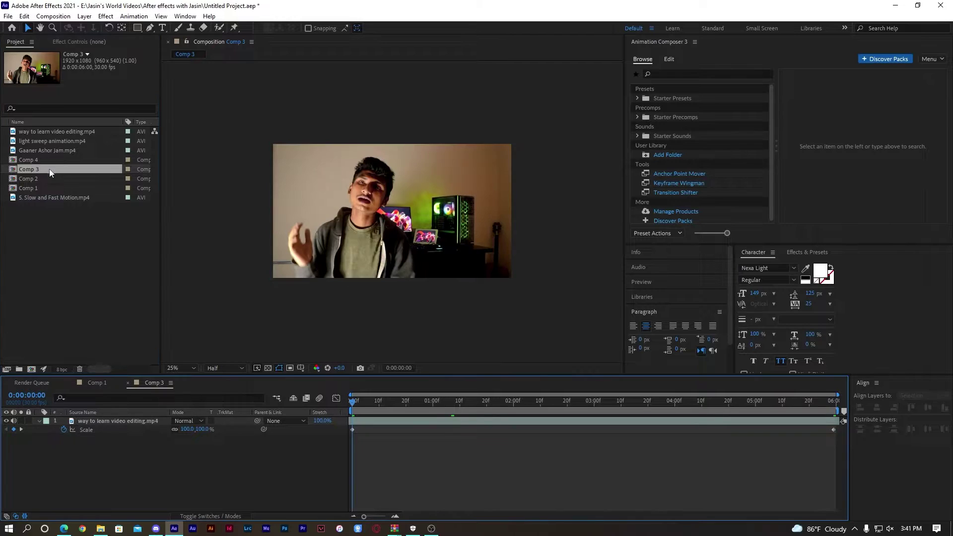
Copy the Gaaner Ashor Jam.mp4 layer from Comp 1 into Comp 3 and delete the way to learn video editing.mp4 layer there.
{"action": "left_click", "coordinate": [97, 383]}
{"action": "left_click", "coordinate": [98, 421]}
{"action": "left_click", "coordinate": [153, 382]}
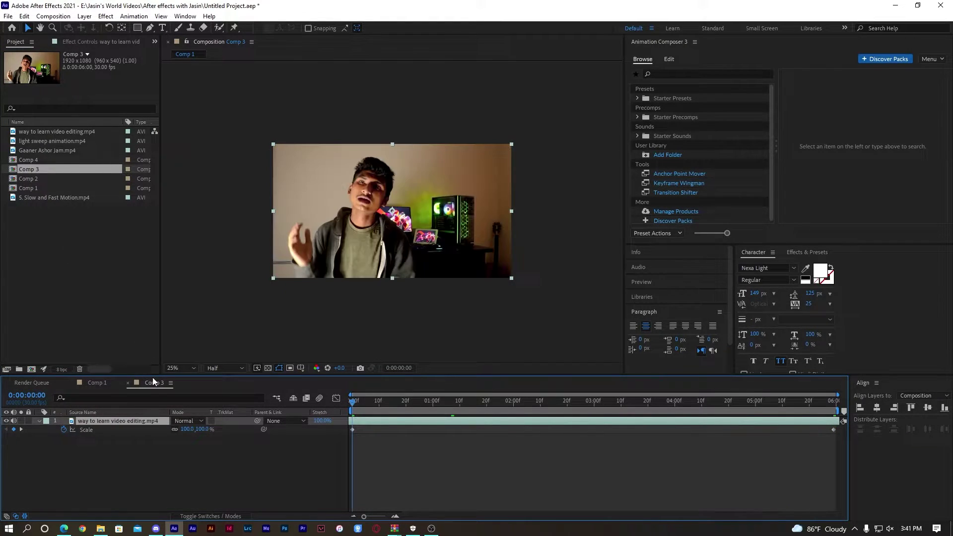
{"action": "key", "text": "ctrl+v"}
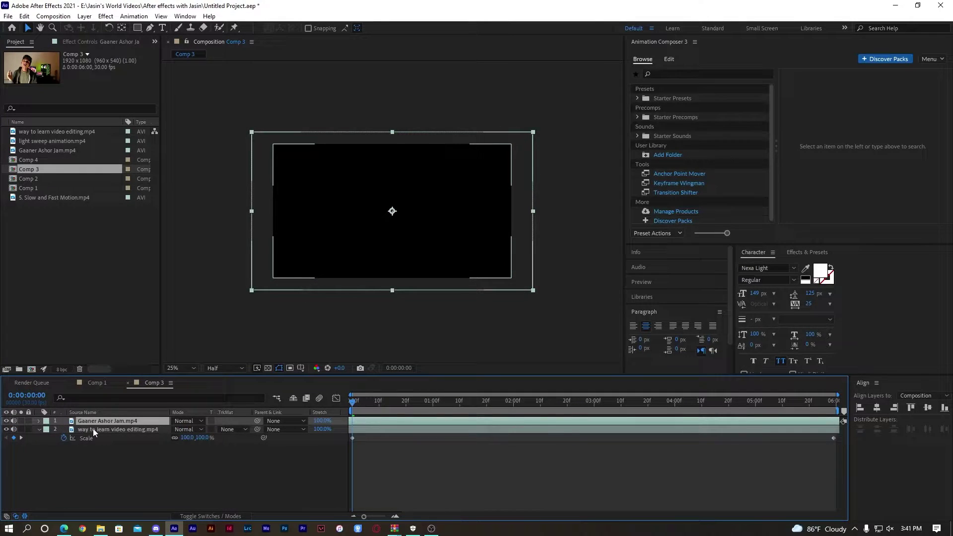
{"action": "left_click", "coordinate": [94, 429]}
{"action": "key", "text": "Delete"}
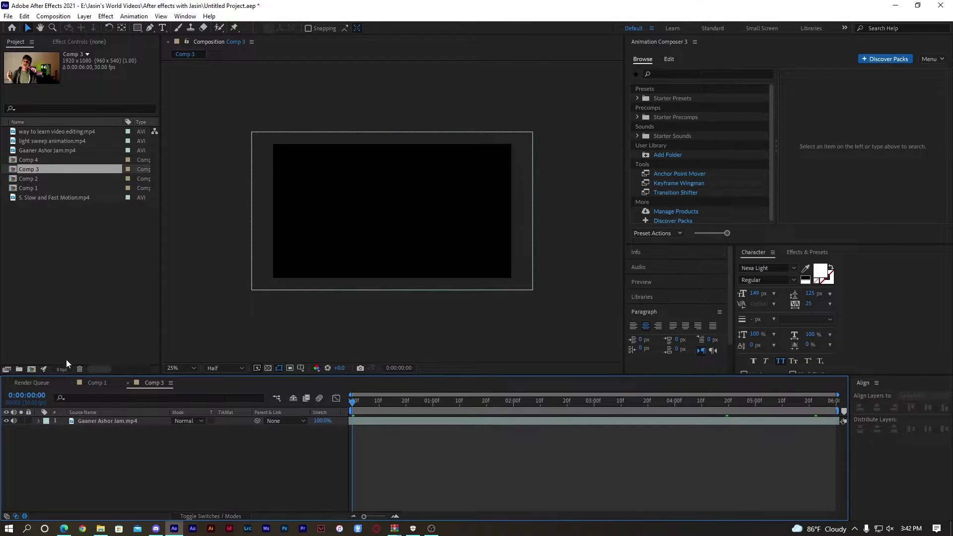
Paste the way to learn video editing.mp4 layer into Comp 1 and delete its Gaaner Ashor Jam.mp4 layer.
{"action": "left_click", "coordinate": [90, 382]}
{"action": "key", "text": "ctrl+v"}
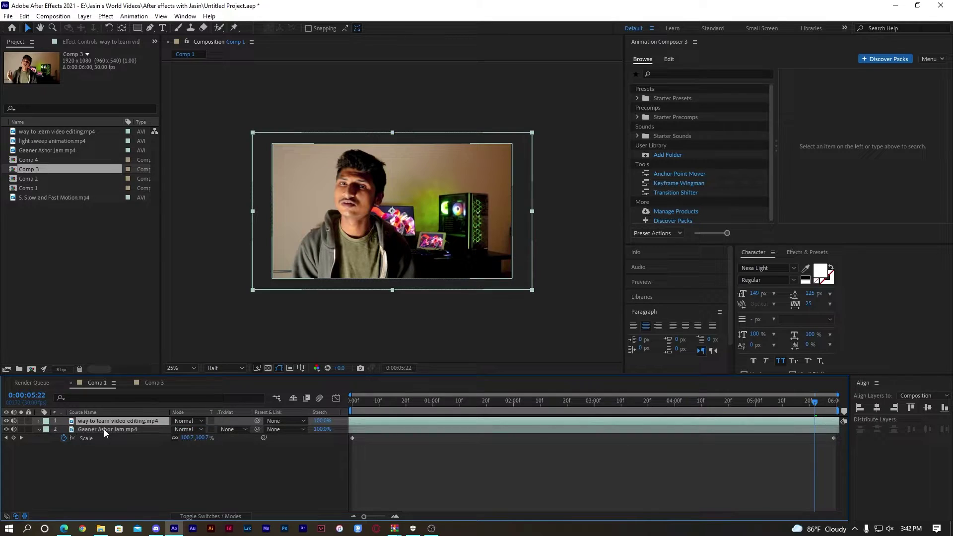
{"action": "left_click", "coordinate": [103, 429]}
{"action": "key", "text": "Delete"}
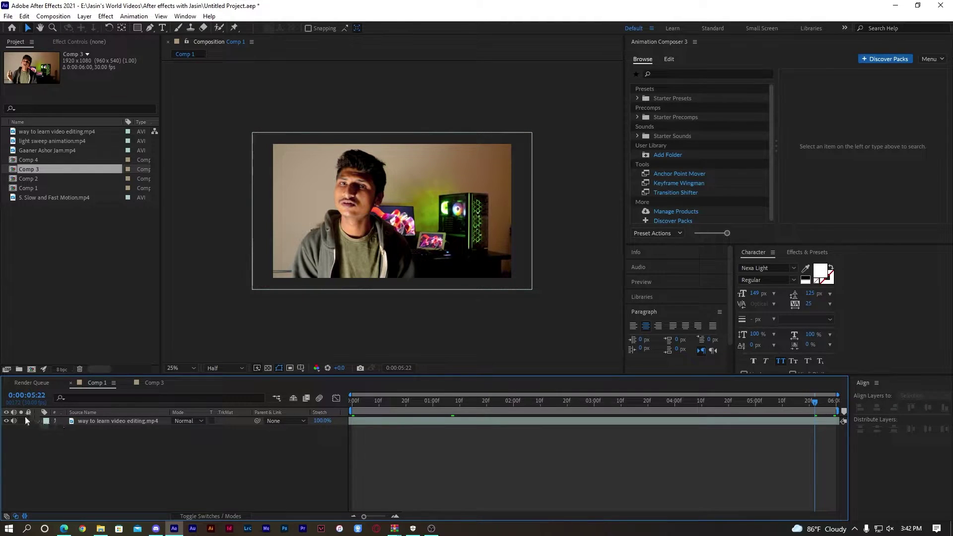
Mute the audio of the layer in Comp 1 and return to the start of the timeline.
{"action": "left_click", "coordinate": [14, 420]}
{"action": "left_click_drag", "start_coordinate": [382, 402], "coordinate": [382, 415]}
{"action": "key", "text": "space"}
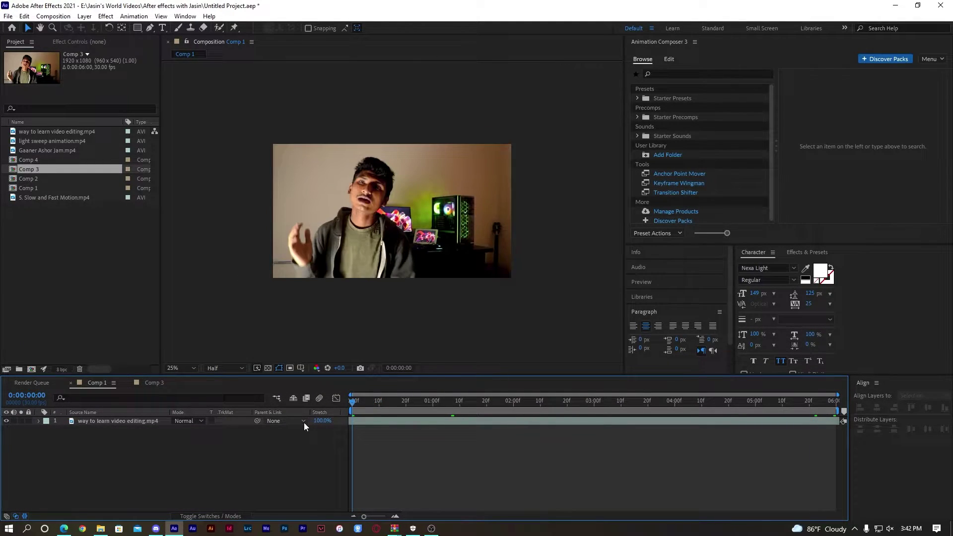
Preview the Gaaner Ashor Jam.mp4 layer in Comp 3.
{"action": "left_click", "coordinate": [152, 384]}
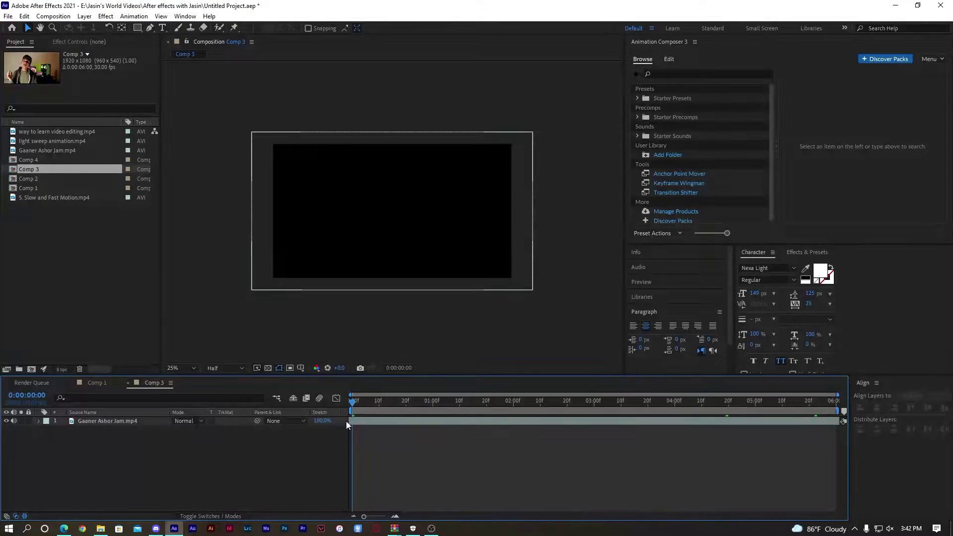
{"action": "key", "text": "space"}
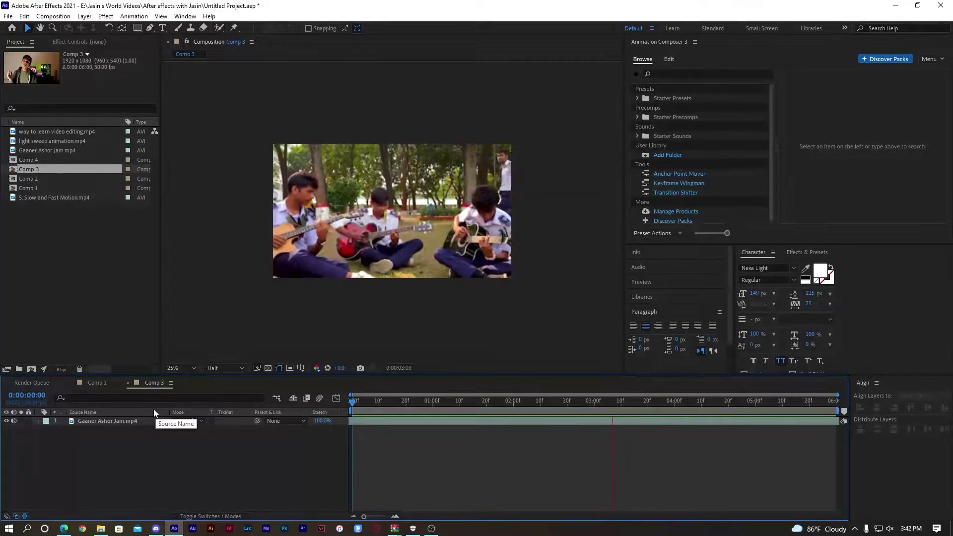
{"action": "left_click", "coordinate": [449, 422]}
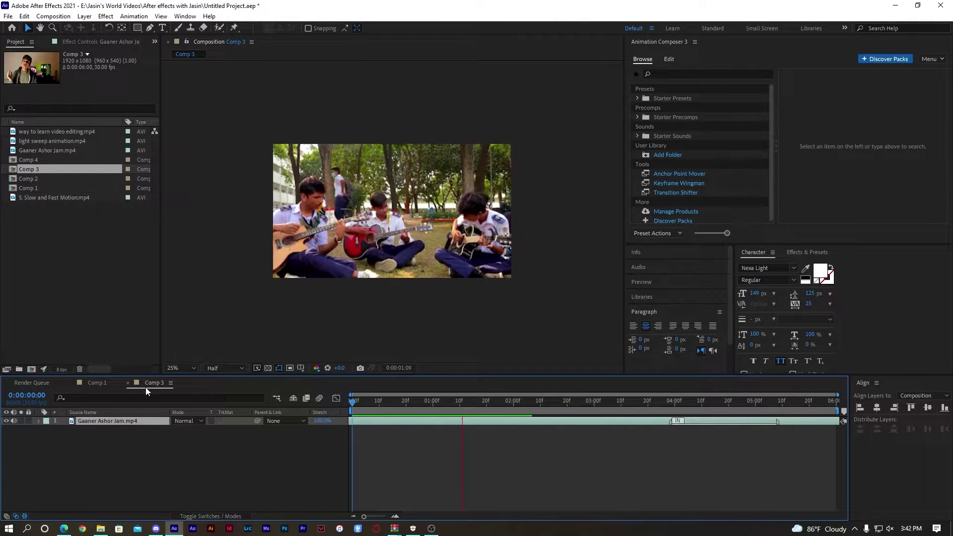
Remove the Scale keyframes from Gaaner Ashor Jam.mp4 in Comp 3 and return to the start of the timeline.
{"action": "left_click", "coordinate": [82, 423]}
{"action": "key", "text": "s"}
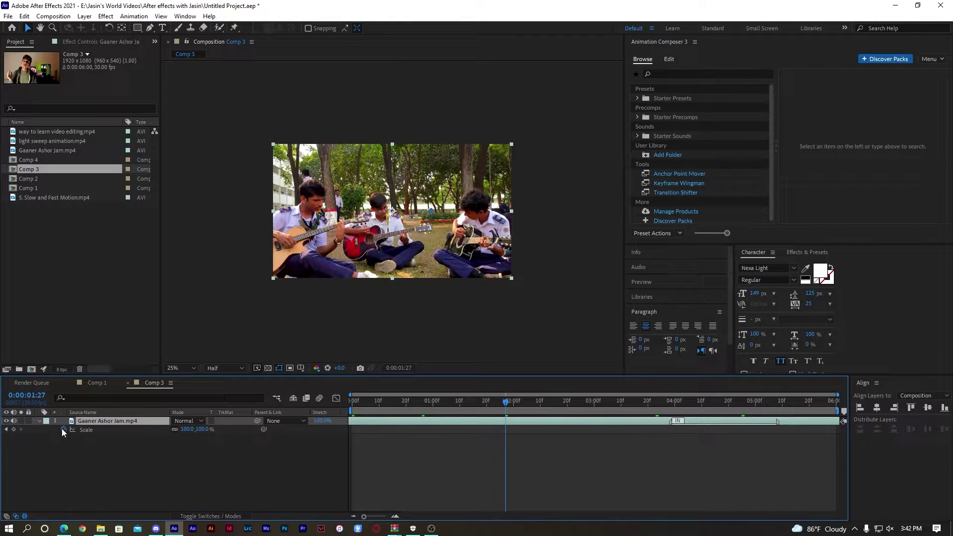
{"action": "left_click", "coordinate": [64, 428]}
{"action": "key", "text": "Home"}
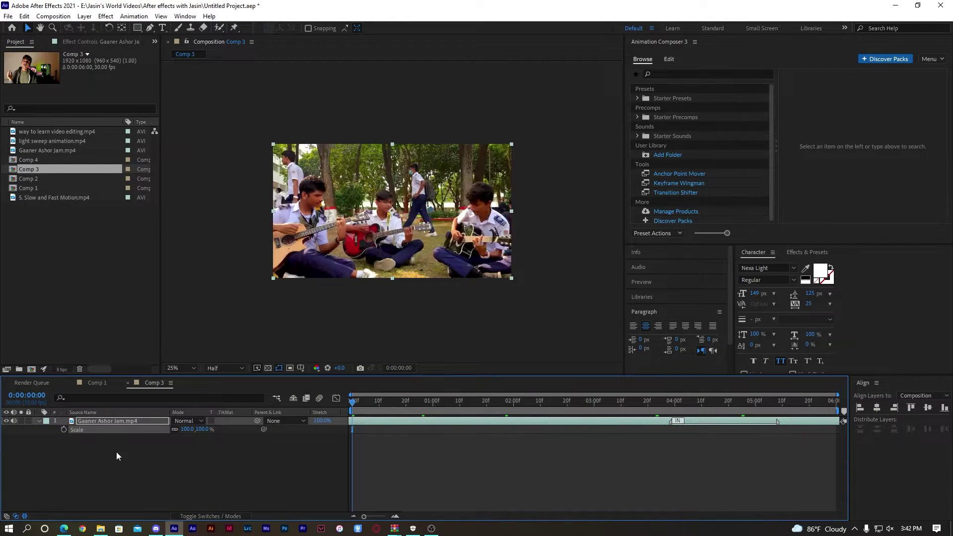
Animate the Scale of Gaaner Ashor Jam.mp4 from 116% at the start to 100% at the end of Comp 3.
{"action": "left_click", "coordinate": [64, 430]}
{"action": "left_click_drag", "start_coordinate": [645, 443], "coordinate": [835, 436]}
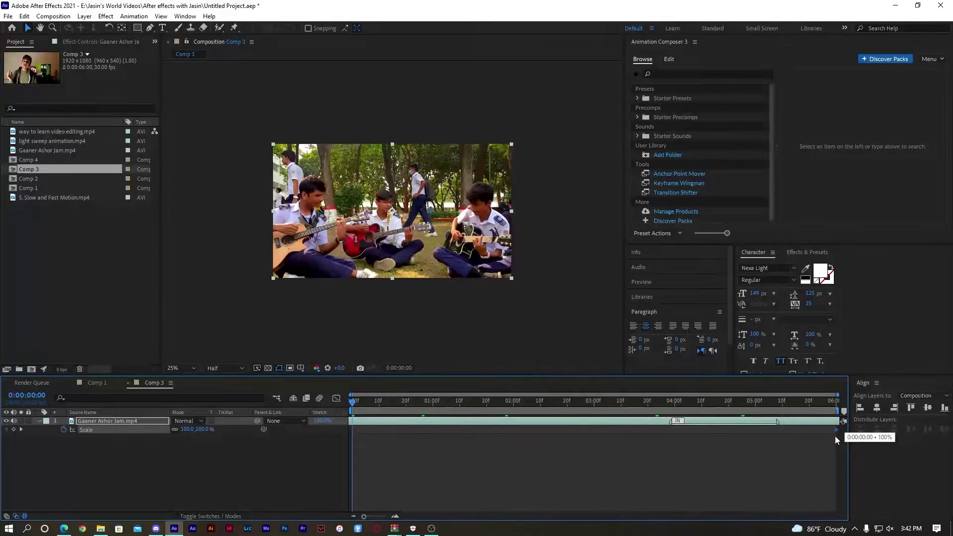
{"action": "left_click_drag", "start_coordinate": [205, 430], "coordinate": [214, 431]}
Preview the new scale animation in Comp 3 and save the project.
{"action": "key", "text": "space"}
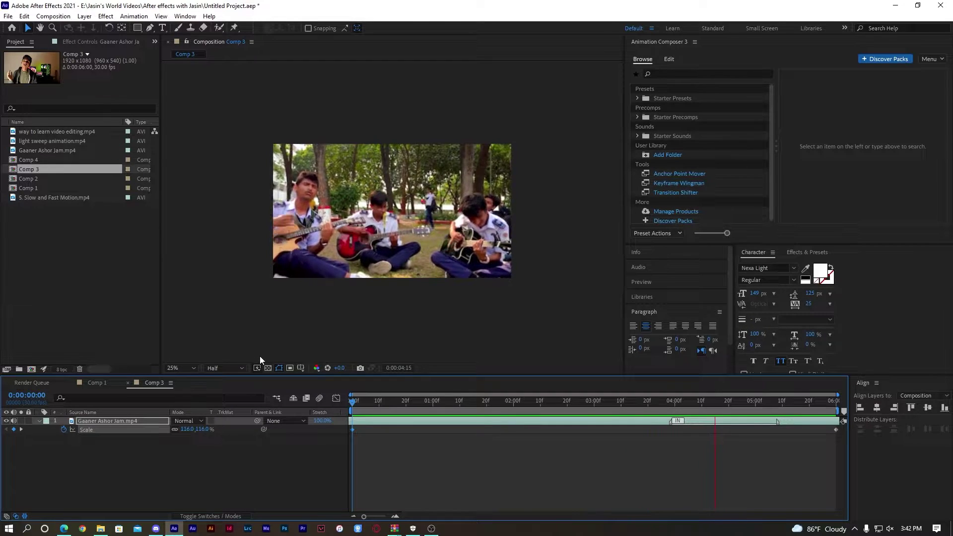
{"action": "key", "text": "space"}
{"action": "key", "text": "ctrl+s"}
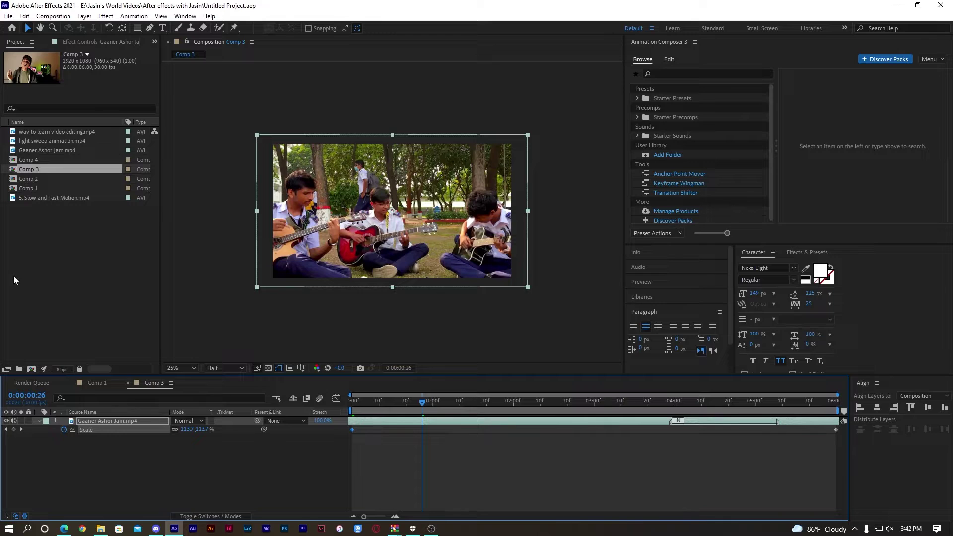
Open Comp 2 and select its way to learn video editing.mp4 layer.
{"action": "left_click", "coordinate": [94, 383]}
{"action": "double_click", "coordinate": [37, 181]}
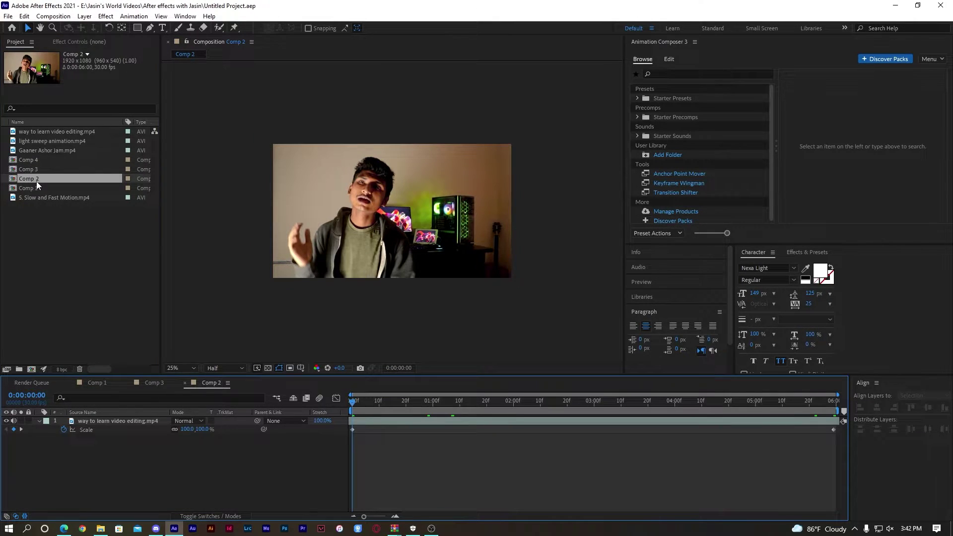
{"action": "left_click", "coordinate": [93, 423]}
Import Tranformation in after effects.mp4 from File Explorer into the After Effects project.
{"action": "left_click", "coordinate": [941, 6]}
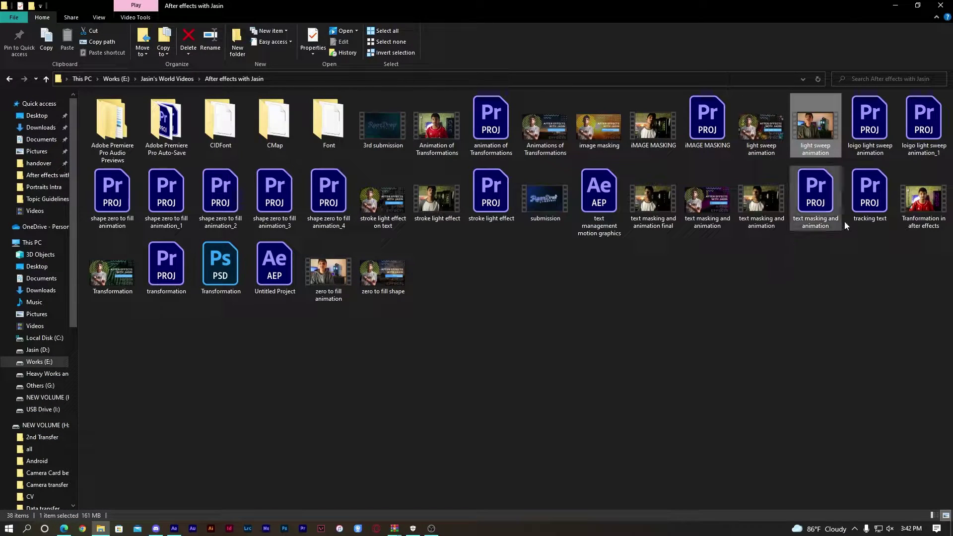
{"action": "left_click_drag", "start_coordinate": [933, 198], "coordinate": [94, 293]}
{"action": "left_click_drag", "start_coordinate": [35, 141], "coordinate": [57, 140]}
{"action": "left_click", "coordinate": [57, 179]}
{"action": "left_click", "coordinate": [51, 188]}
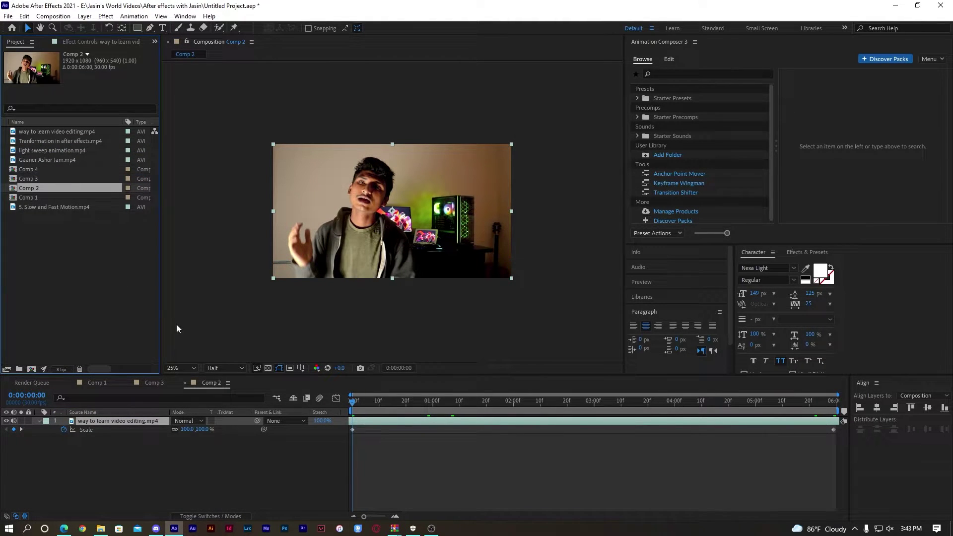
Replace the layer in Comp 2 with Tranformation in after effects.mp4, keeping its scale animation.
{"action": "left_click", "coordinate": [32, 142]}
{"action": "left_click_drag", "start_coordinate": [40, 142], "coordinate": [103, 421]}
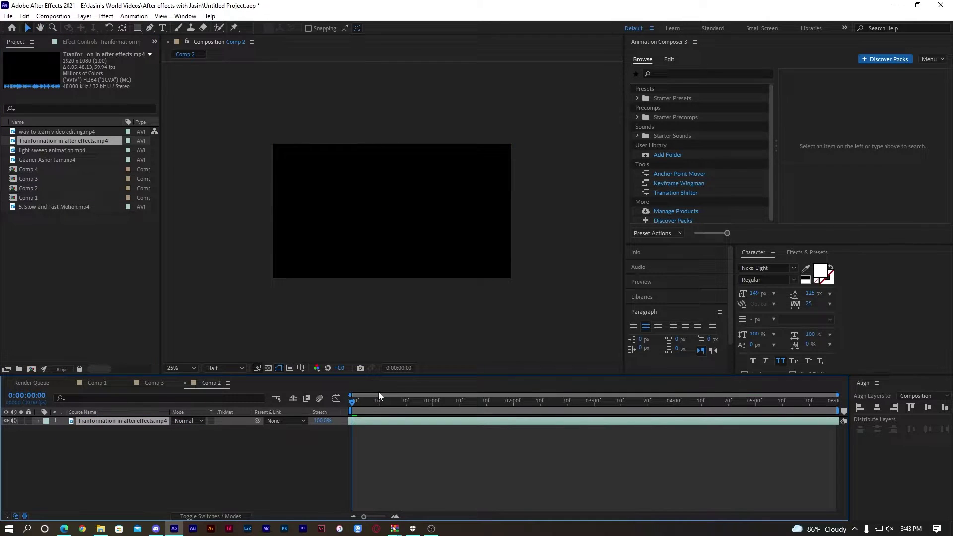
Preview the replaced clip in Comp 2 and save the project.
{"action": "key", "text": "space"}
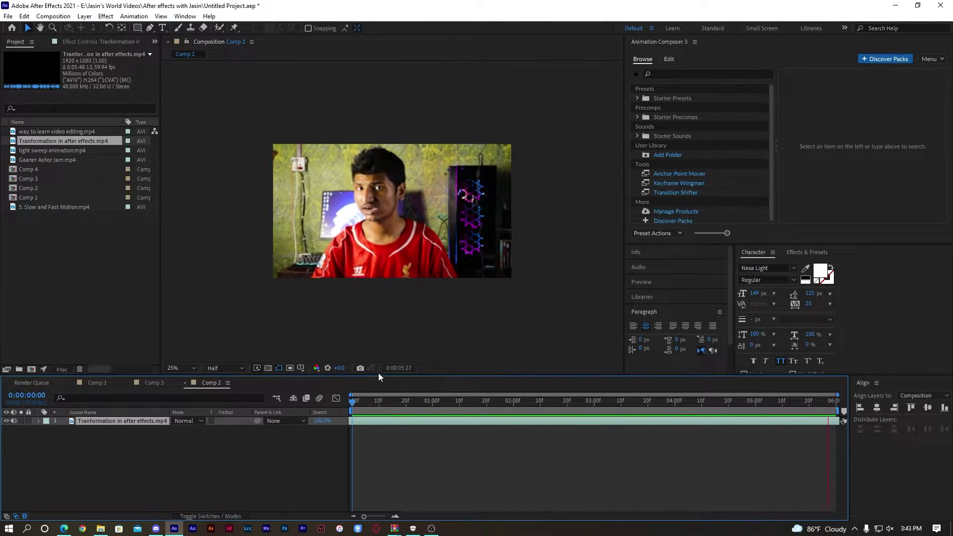
{"action": "key", "text": "space"}
{"action": "key", "text": "ctrl+s"}
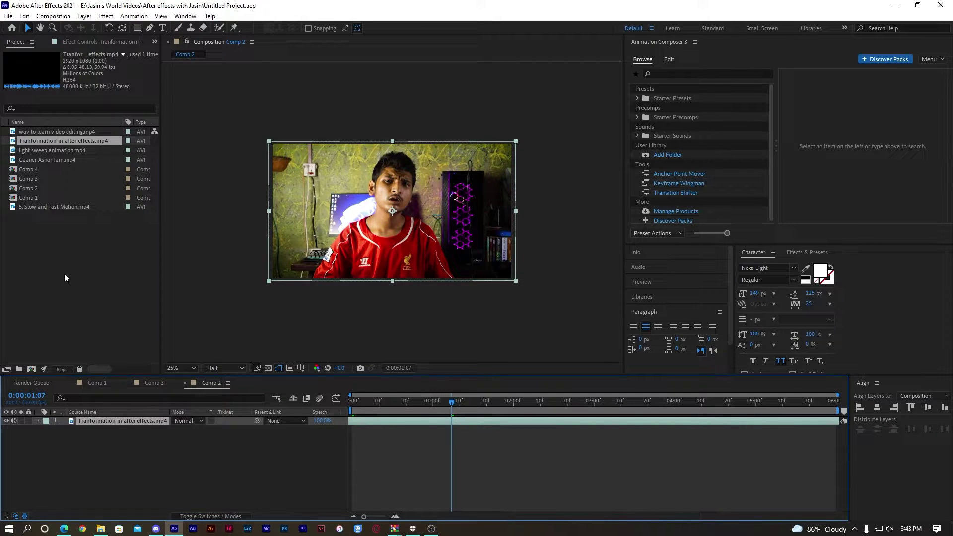
Open Comp 4 to view its original clip and switch back to Comp 2 to compare the footage.
{"action": "left_click", "coordinate": [64, 273]}
{"action": "left_click", "coordinate": [25, 160]}
{"action": "left_click", "coordinate": [32, 168]}
{"action": "double_click", "coordinate": [31, 168]}
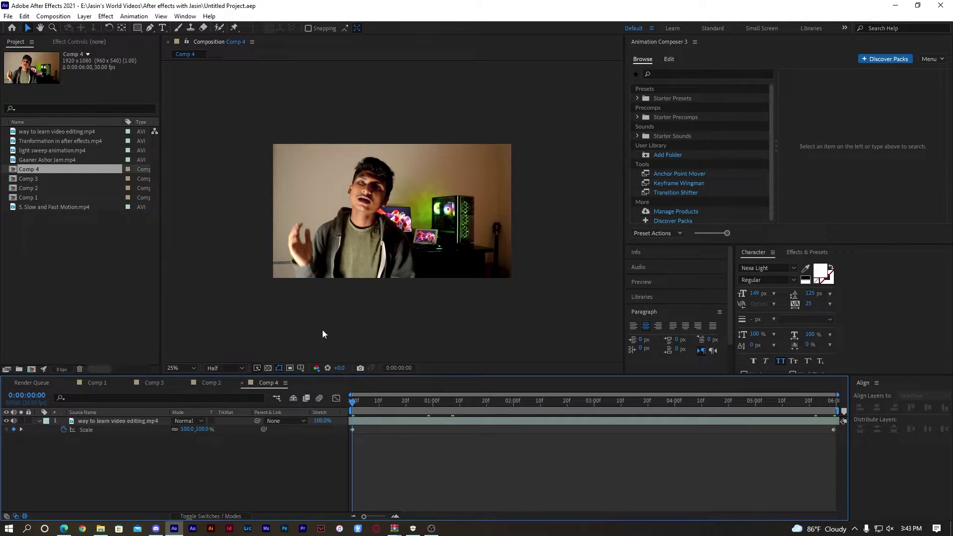
{"action": "left_click", "coordinate": [40, 187]}
{"action": "double_click", "coordinate": [40, 186]}
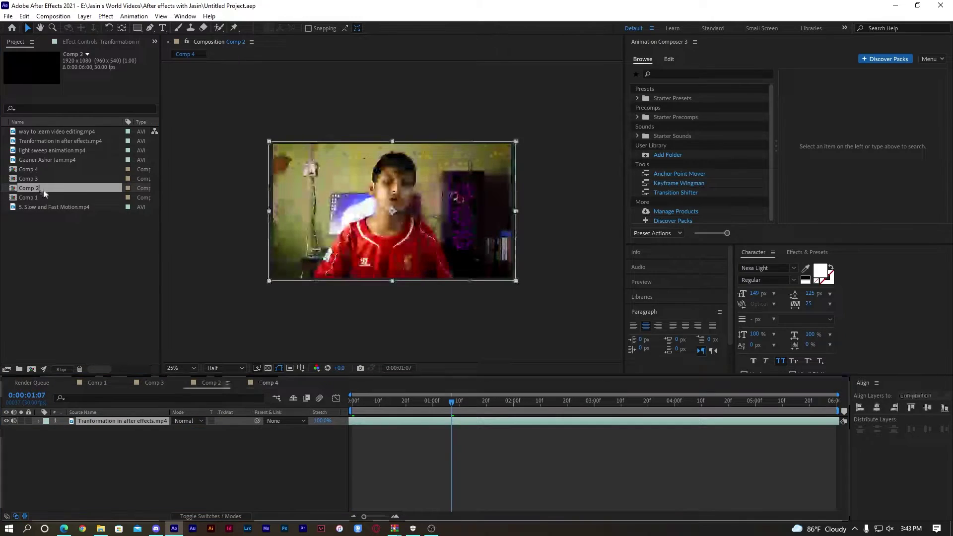
Check the clip in Comp 3, and open Comp 1 with its way to learn video editing.mp4 layer selected.
{"action": "left_click", "coordinate": [47, 178]}
{"action": "double_click", "coordinate": [48, 179]}
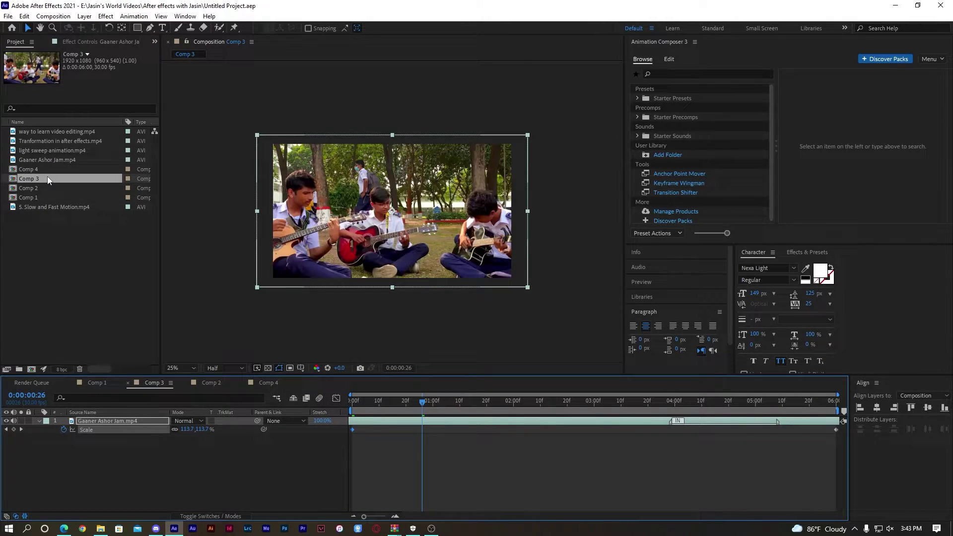
{"action": "double_click", "coordinate": [31, 198]}
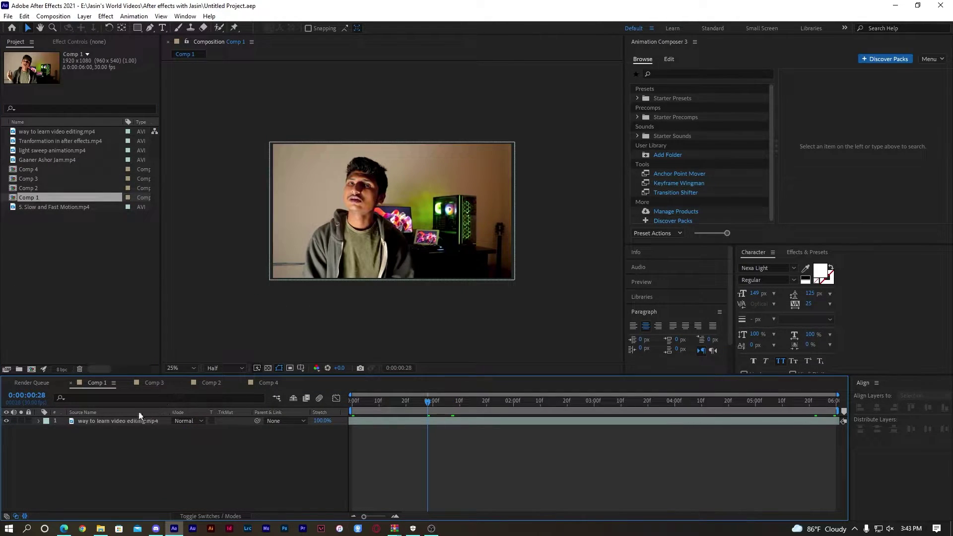
{"action": "left_click", "coordinate": [102, 422]}
Import the Font selection video from the Photoshop tutorials folder in File Explorer into the After Effects project.
{"action": "left_click", "coordinate": [894, 6]}
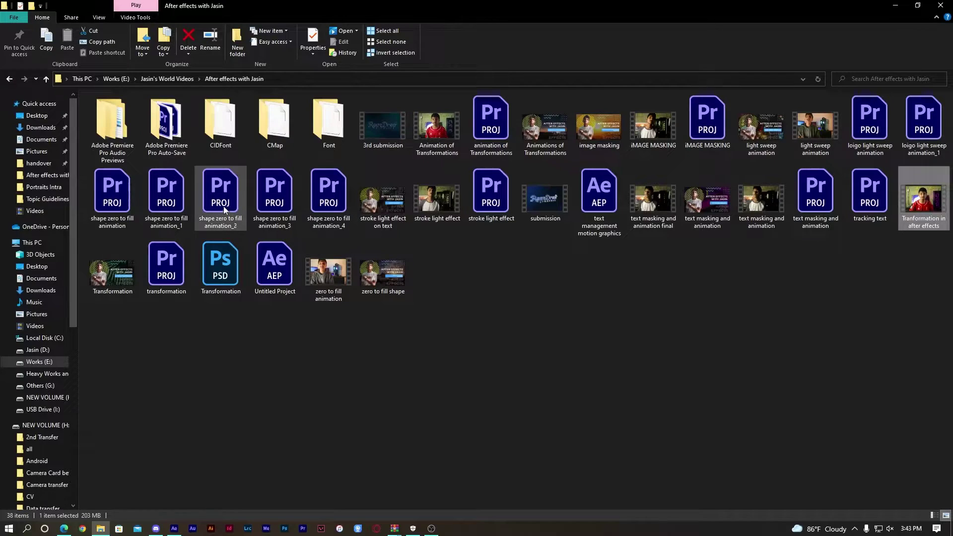
{"action": "left_click", "coordinate": [9, 79]}
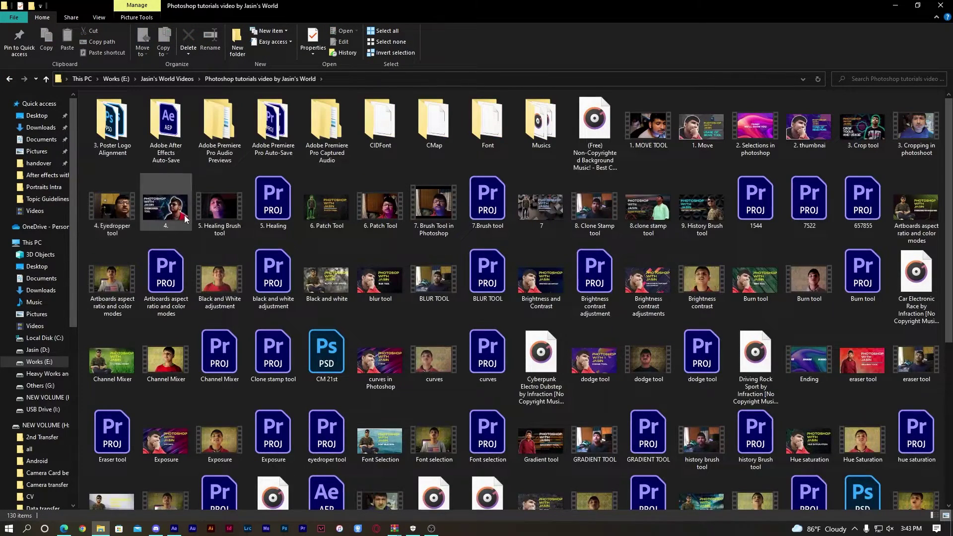
{"action": "scroll", "coordinate": [486, 376], "scroll_direction": "down", "scroll_amount": 5}
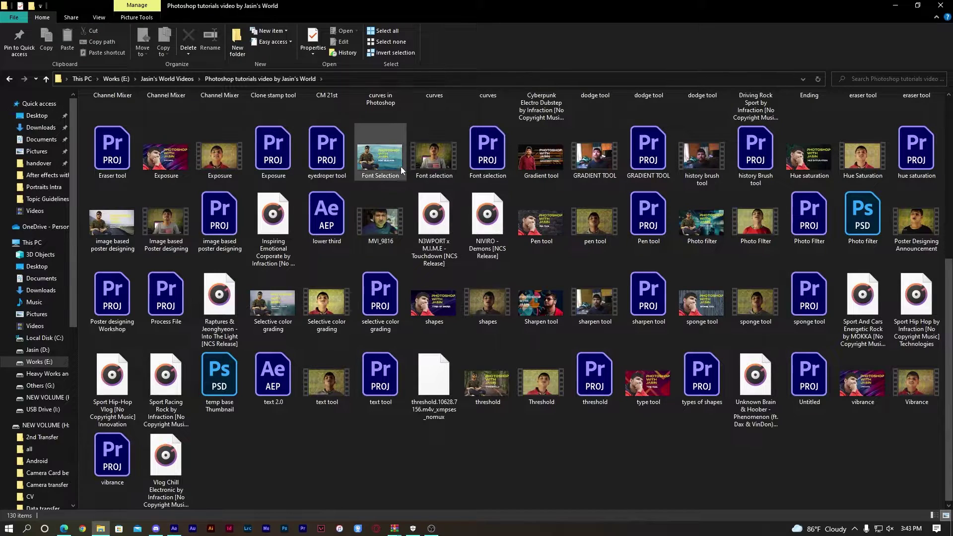
{"action": "left_click", "coordinate": [427, 157]}
{"action": "left_click_drag", "start_coordinate": [426, 156], "coordinate": [77, 277]}
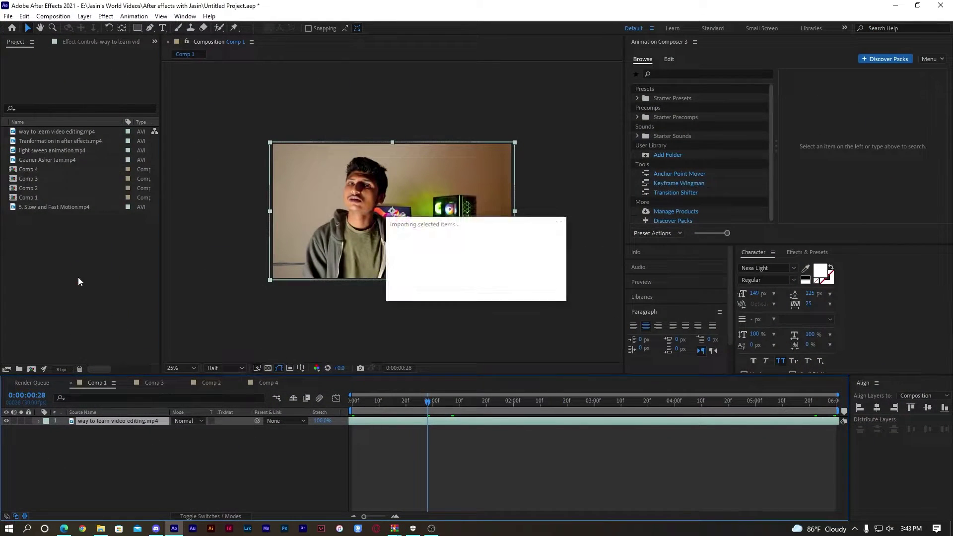
Replace the layer in Comp 1 with Font selection.mp4, preview it from the start and reveal its scale keyframes.
{"action": "left_click_drag", "start_coordinate": [37, 169], "coordinate": [105, 422]}
{"action": "left_click_drag", "start_coordinate": [426, 400], "coordinate": [275, 421]}
{"action": "key", "text": "space"}
{"action": "key", "text": "space"}
{"action": "key", "text": "u"}
Set the Font selection.mp4 layer's scale to 185.7% and shift that keyframe to the start of the timeline.
{"action": "left_click_drag", "start_coordinate": [188, 429], "coordinate": [330, 428]}
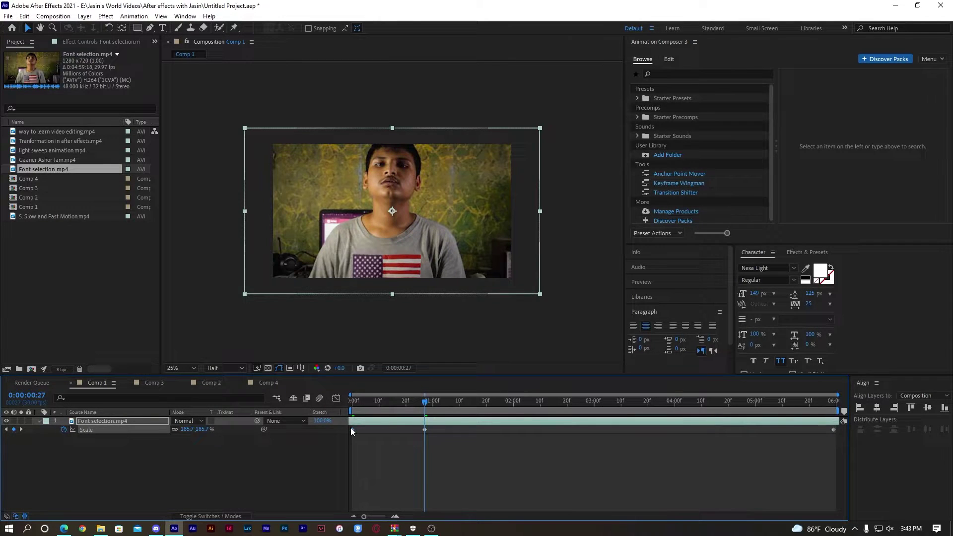
{"action": "left_click", "coordinate": [422, 424]}
{"action": "left_click_drag", "start_coordinate": [424, 429], "coordinate": [354, 437]}
{"action": "left_click", "coordinate": [367, 412]}
Preview the zoom in Comp 1 and delete the Font selection.mp4 layer from the composition.
{"action": "key", "text": "space"}
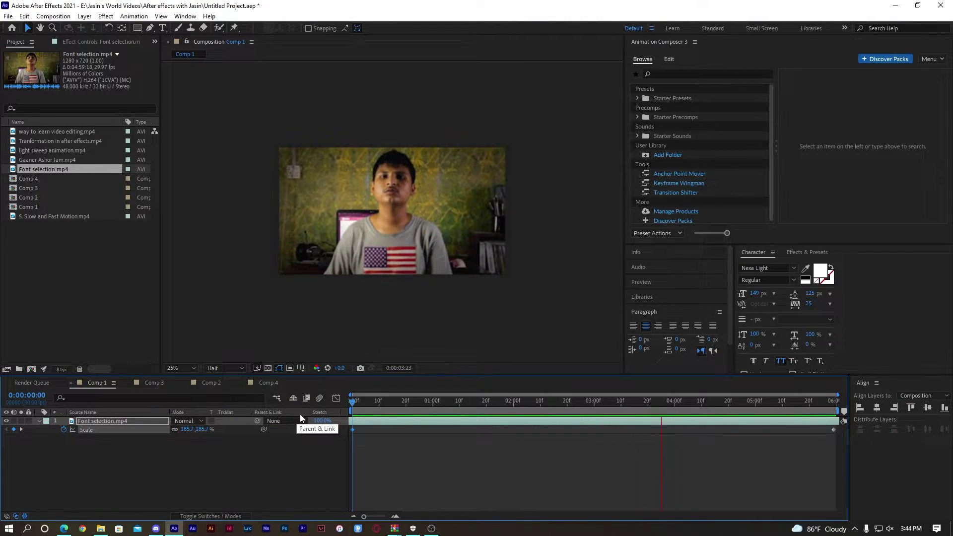
{"action": "key", "text": "space"}
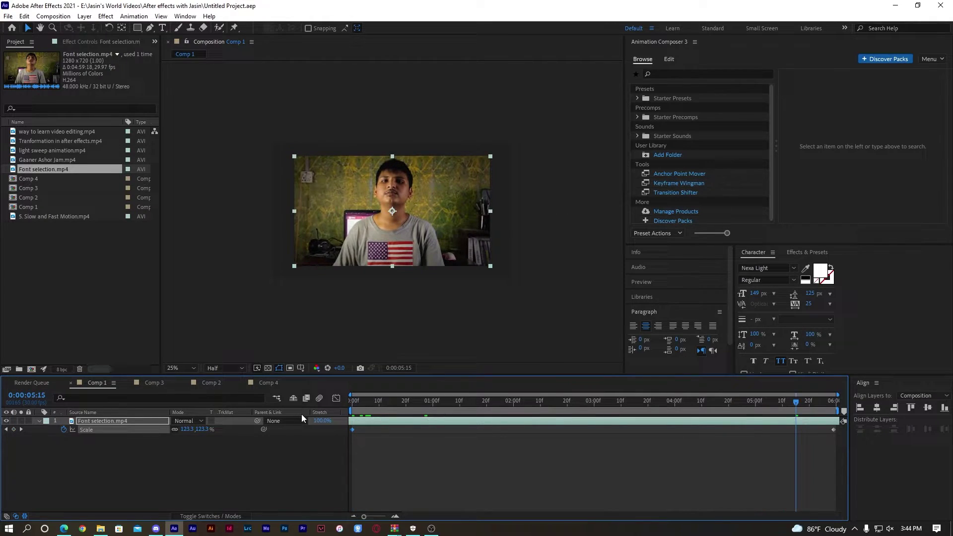
{"action": "key", "text": "Delete"}
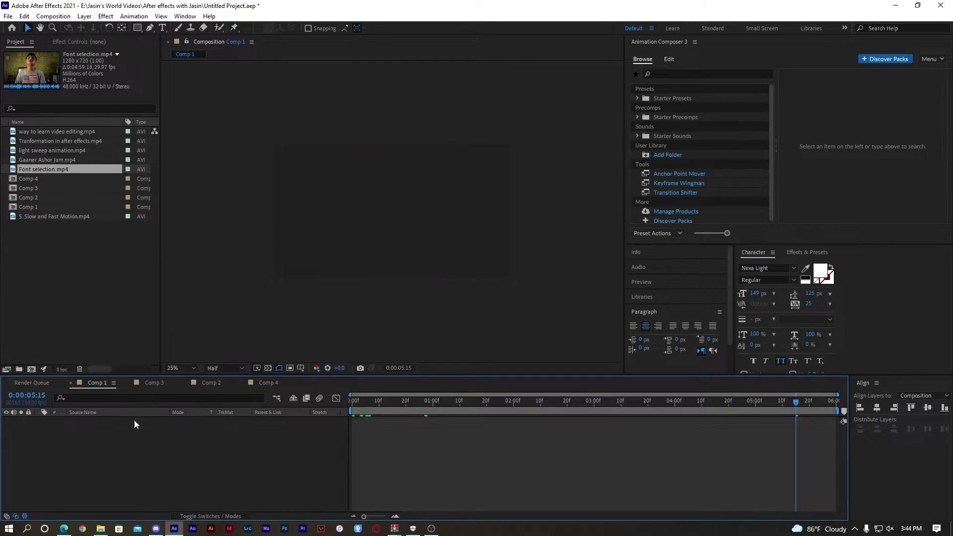
Import the Hariye giyechi video from the Song covers folder in File Explorer into the After Effects project.
{"action": "left_click", "coordinate": [894, 6]}
{"action": "left_click", "coordinate": [602, 420]}
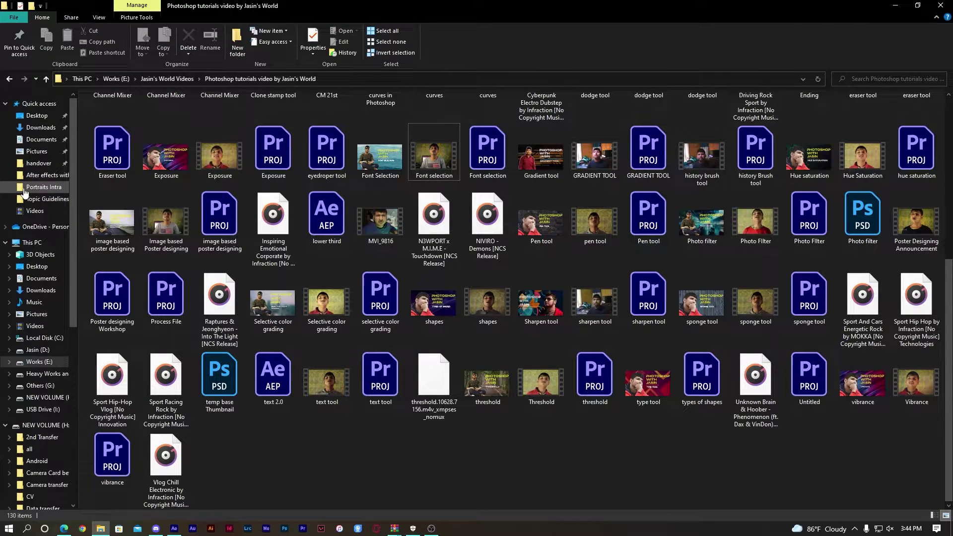
{"action": "left_click", "coordinate": [160, 81]}
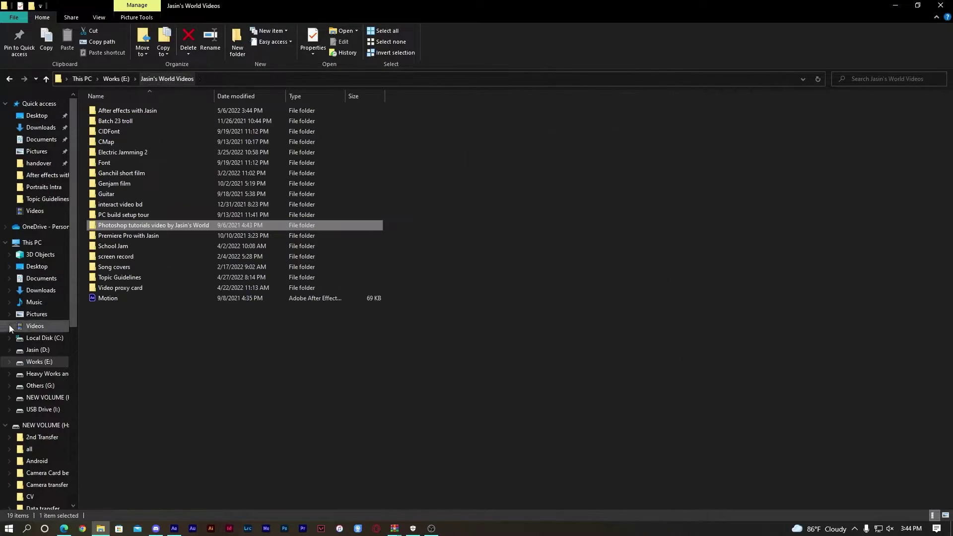
{"action": "double_click", "coordinate": [124, 267]}
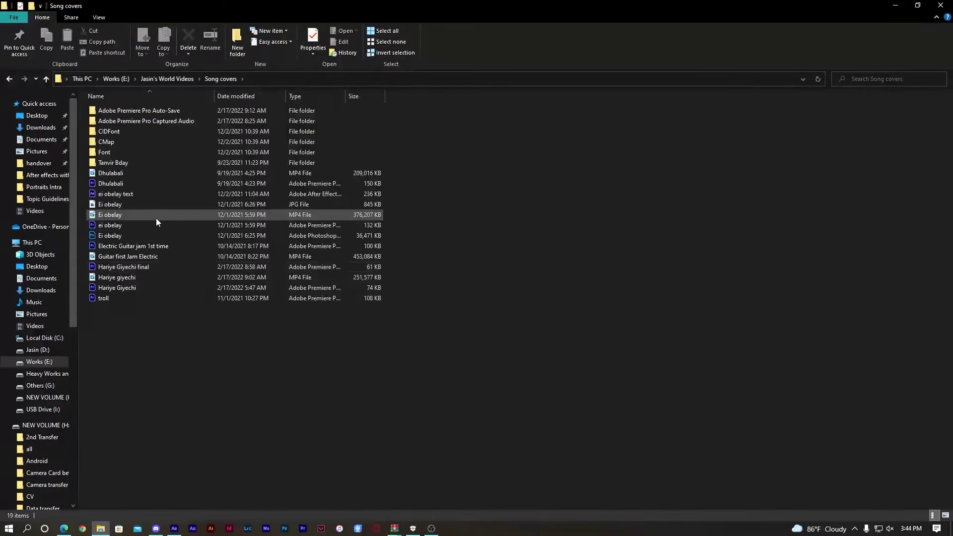
{"action": "left_click", "coordinate": [118, 205]}
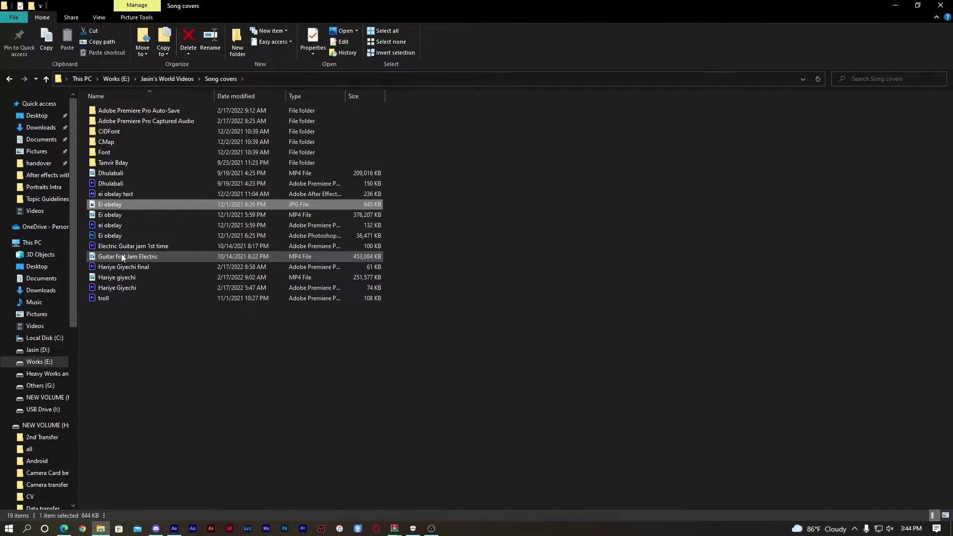
{"action": "left_click_drag", "start_coordinate": [115, 278], "coordinate": [82, 293]}
Add Hariye giyechi.mp4 to Comp 1 as its only layer and briefly preview it from the start.
{"action": "left_click_drag", "start_coordinate": [33, 166], "coordinate": [52, 451]}
{"action": "left_click_drag", "start_coordinate": [330, 424], "coordinate": [328, 423]}
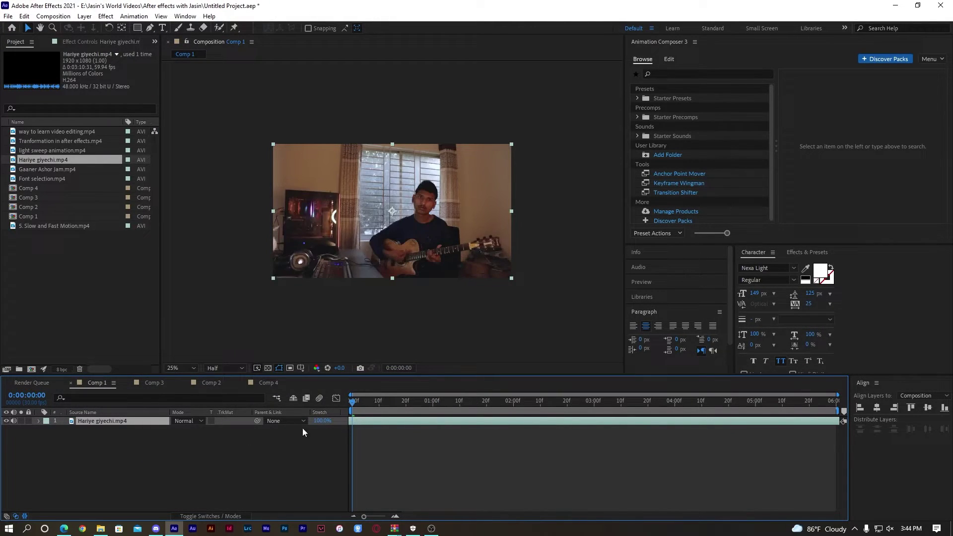
{"action": "left_click_drag", "start_coordinate": [627, 421], "coordinate": [188, 417]}
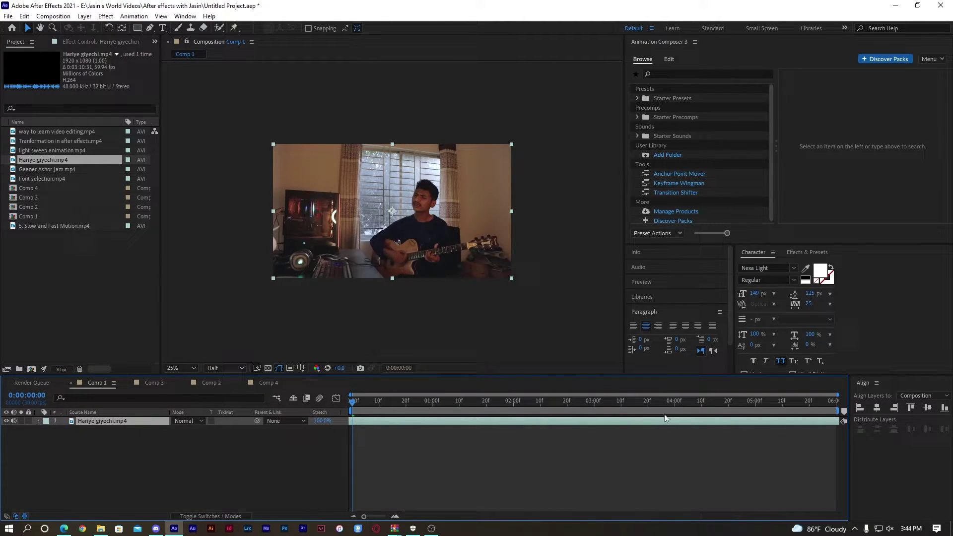
{"action": "key", "text": "space"}
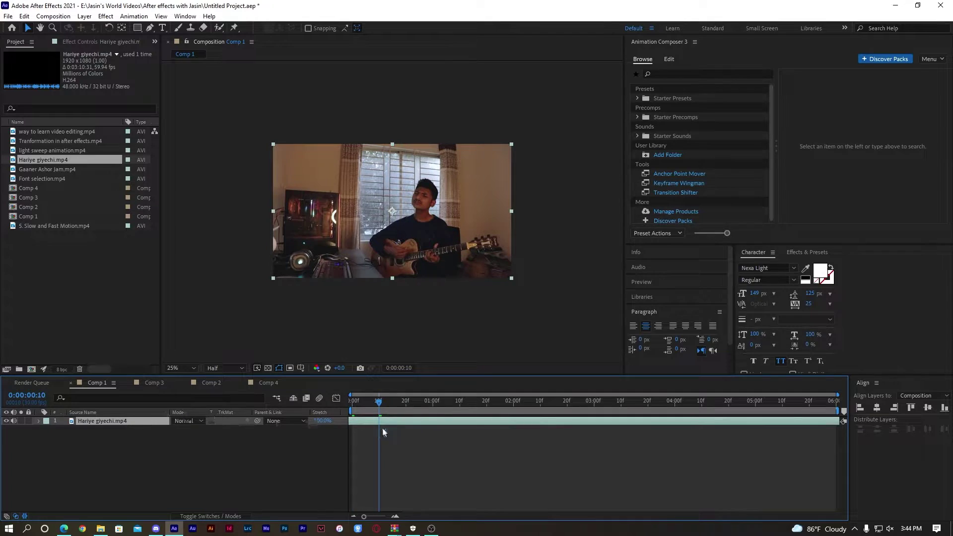
{"action": "key", "text": "space"}
Keyframe the Hariye giyechi.mp4 layer's scale from 100% at the start to 118% at 0:00:05:29 and preview the zoom.
{"action": "key", "text": "s"}
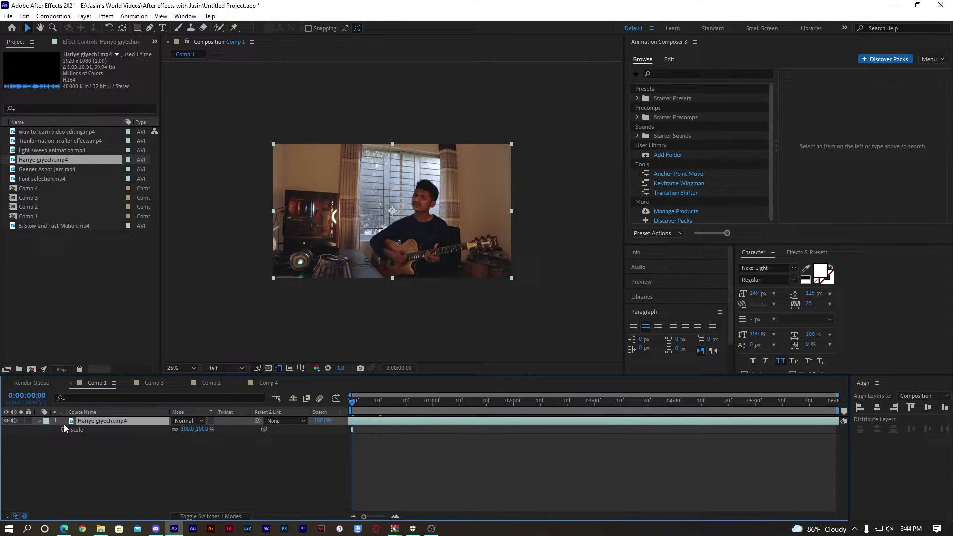
{"action": "left_click", "coordinate": [63, 429]}
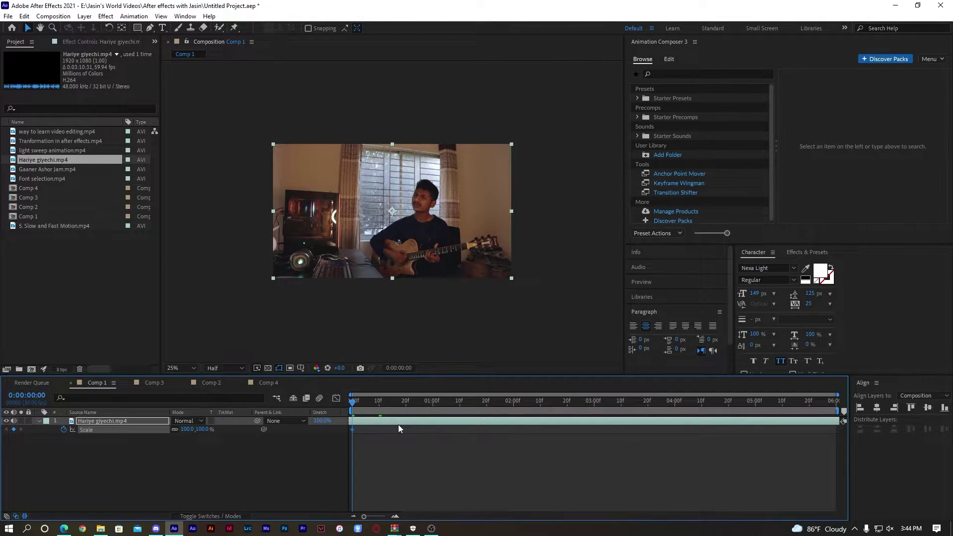
{"action": "left_click", "coordinate": [487, 401]}
{"action": "left_click_drag", "start_coordinate": [565, 401], "coordinate": [834, 401]}
{"action": "left_click", "coordinate": [202, 429]}
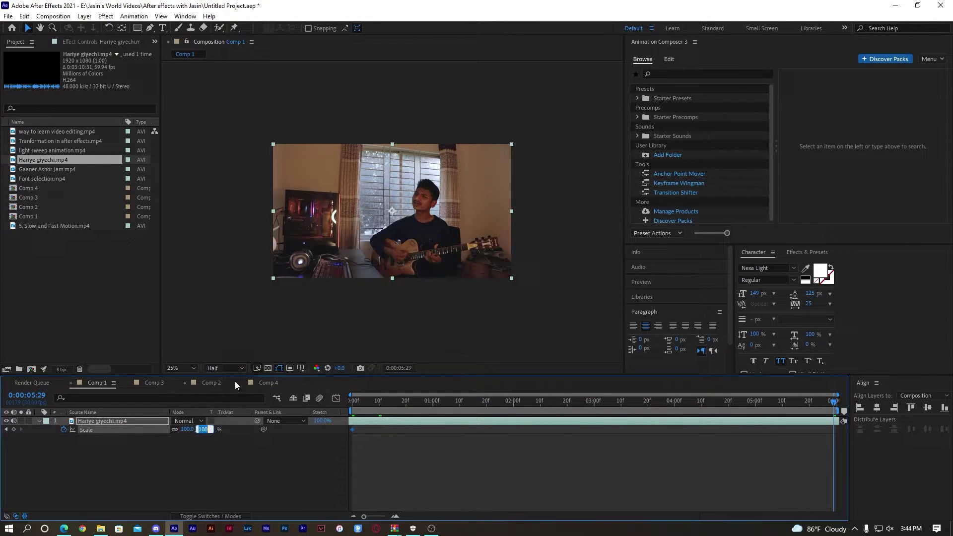
{"action": "type", "text": "118"}
{"action": "key", "text": "Return"}
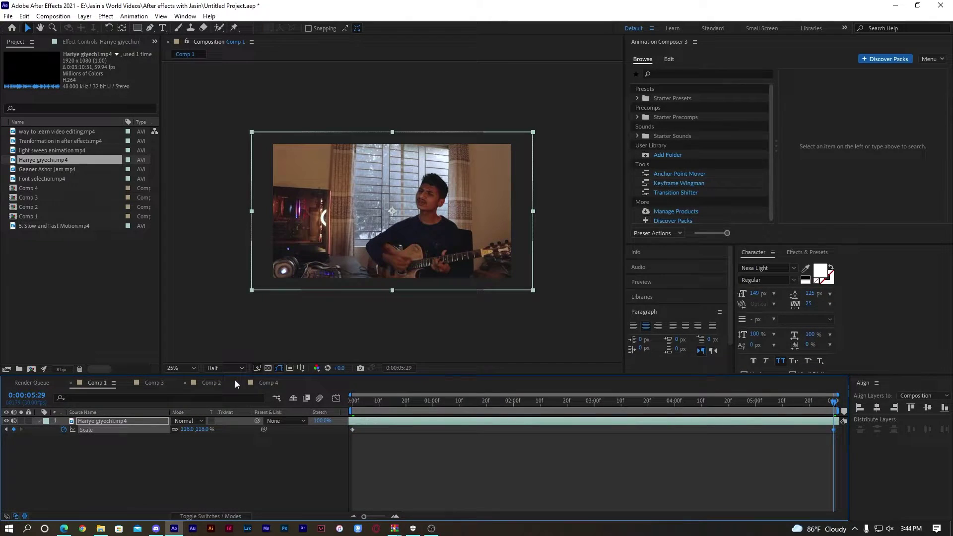
{"action": "key", "text": "space"}
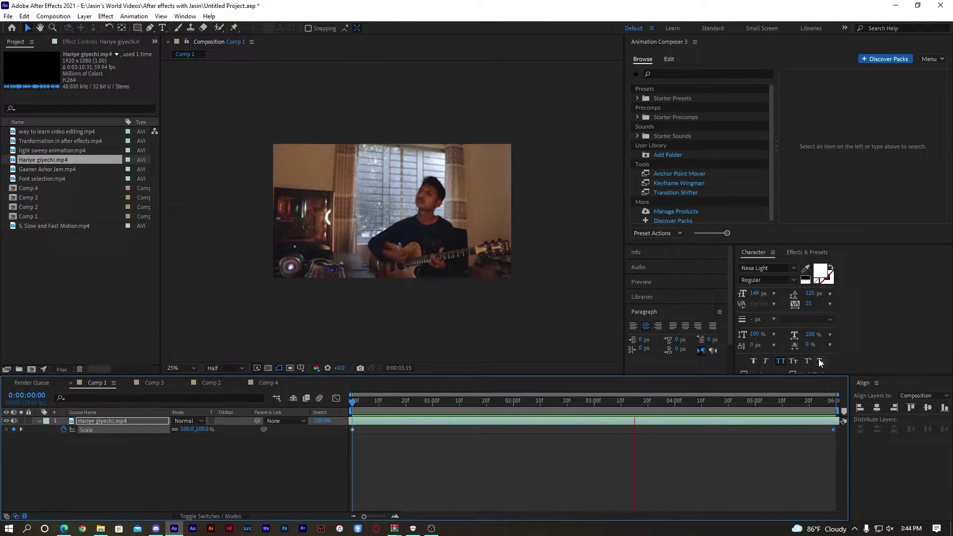
{"action": "left_click", "coordinate": [115, 293]}
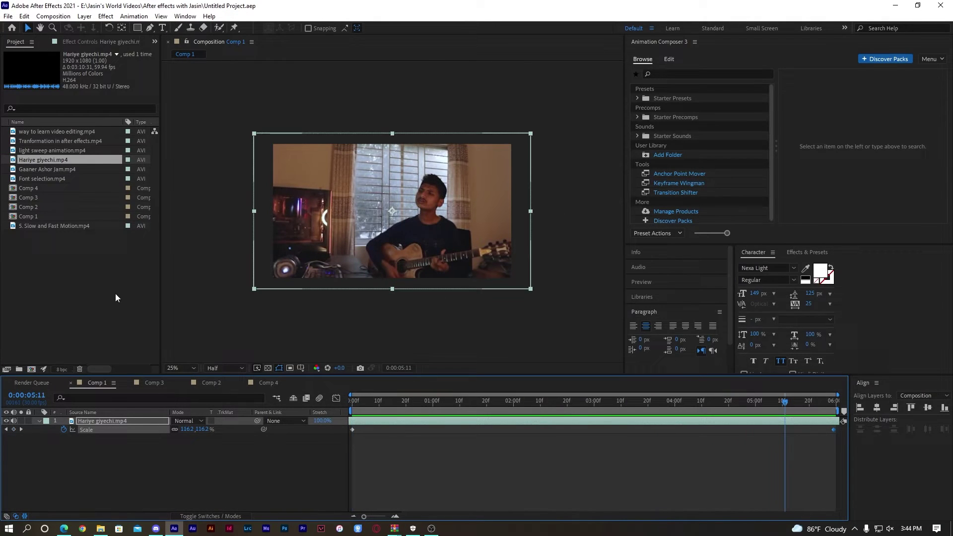
Create a new 1920 x 1080 px, 30 fps composition with a duration of 30 seconds.
{"action": "right_click", "coordinate": [65, 282]}
{"action": "left_click", "coordinate": [87, 287]}
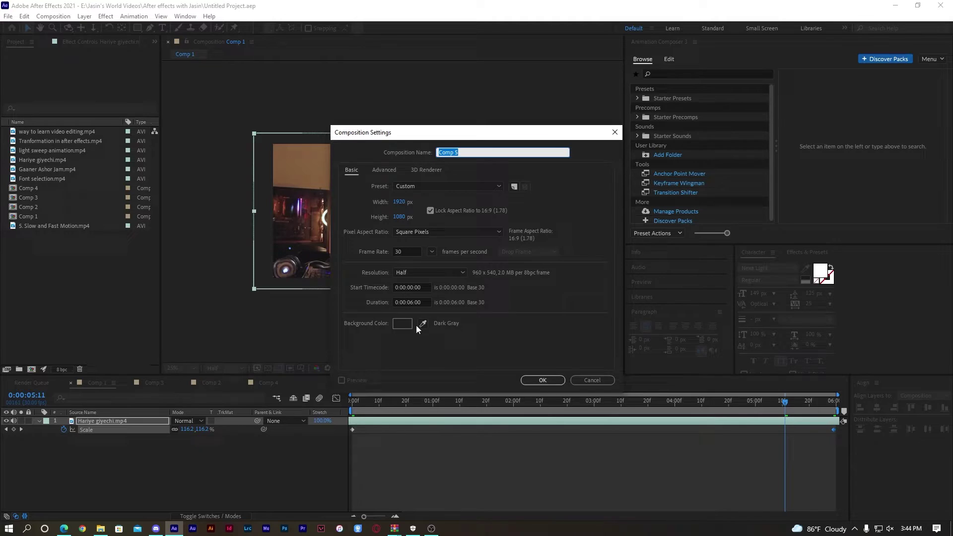
{"action": "left_click", "coordinate": [412, 301]}
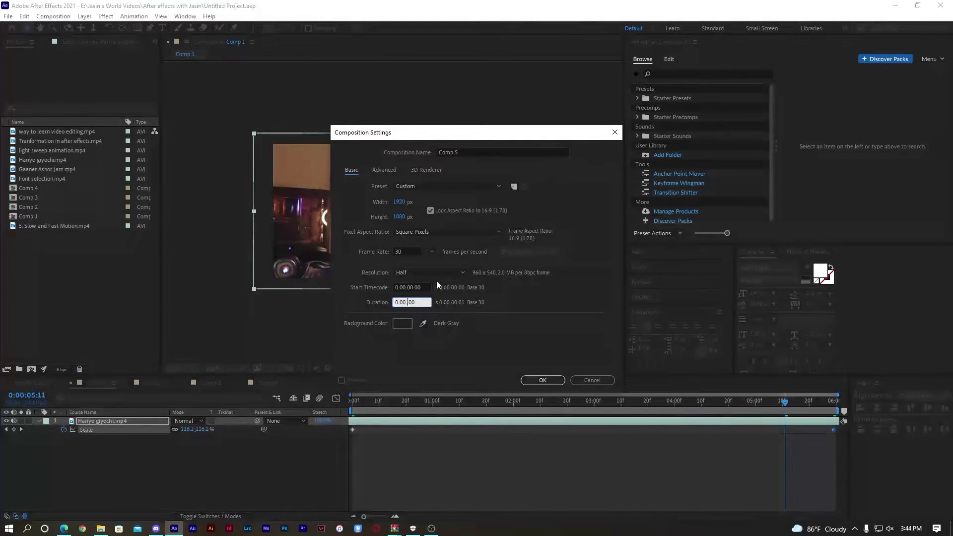
{"action": "type", "text": "3000"}
{"action": "key", "text": "Return"}
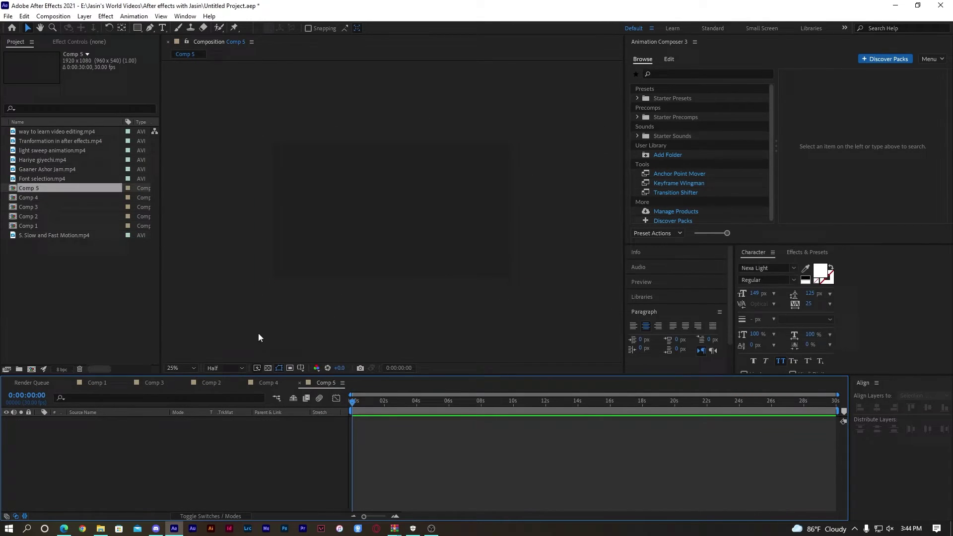
Rename the new 30-second composition as main.
{"action": "right_click", "coordinate": [41, 187]}
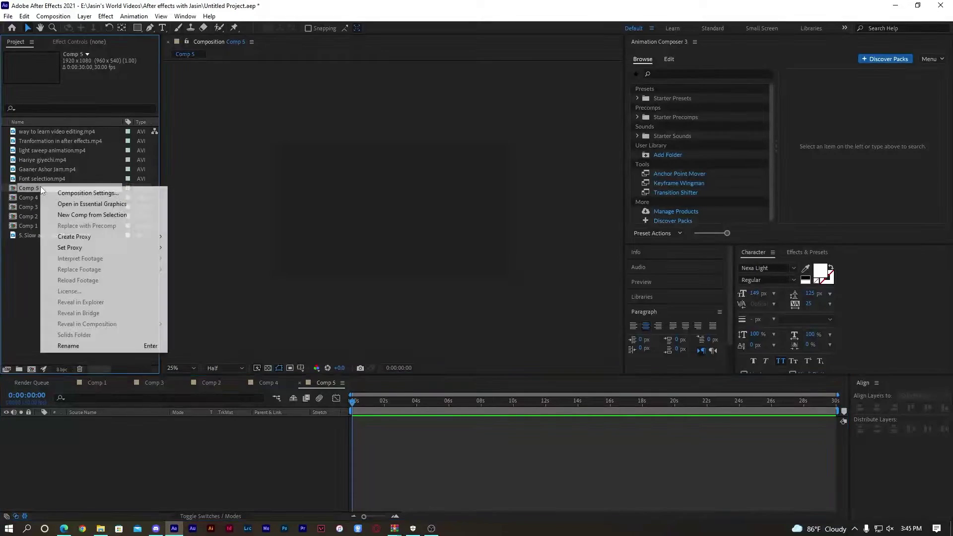
{"action": "left_click", "coordinate": [95, 344]}
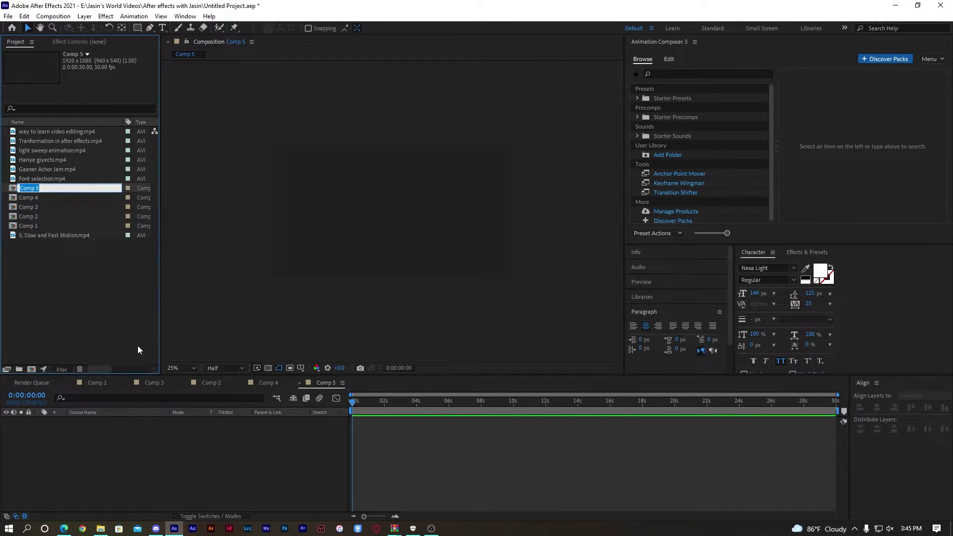
{"action": "type", "text": "main"}
{"action": "key", "text": "Return"}
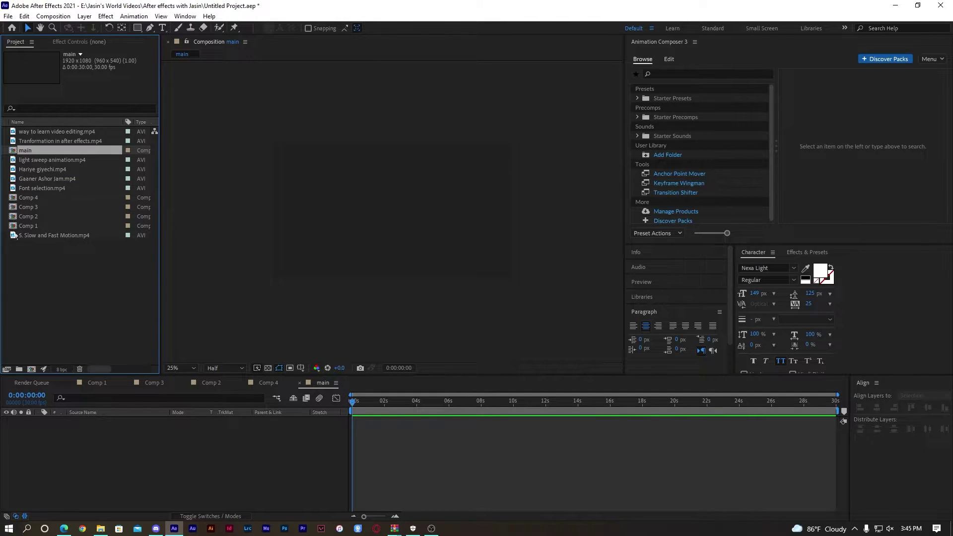
Place Comp 1 at the start of the main timeline and Comp 2 directly after it at 6 seconds.
{"action": "left_click_drag", "start_coordinate": [32, 227], "coordinate": [66, 475]}
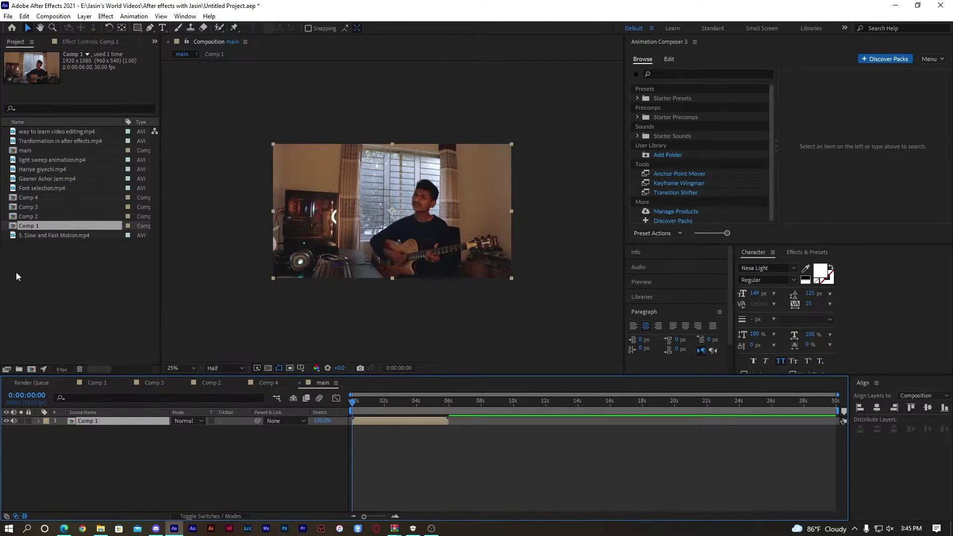
{"action": "left_click_drag", "start_coordinate": [457, 409], "coordinate": [449, 408]}
{"action": "left_click_drag", "start_coordinate": [31, 217], "coordinate": [238, 426]}
{"action": "left_click_drag", "start_coordinate": [416, 422], "coordinate": [512, 433]}
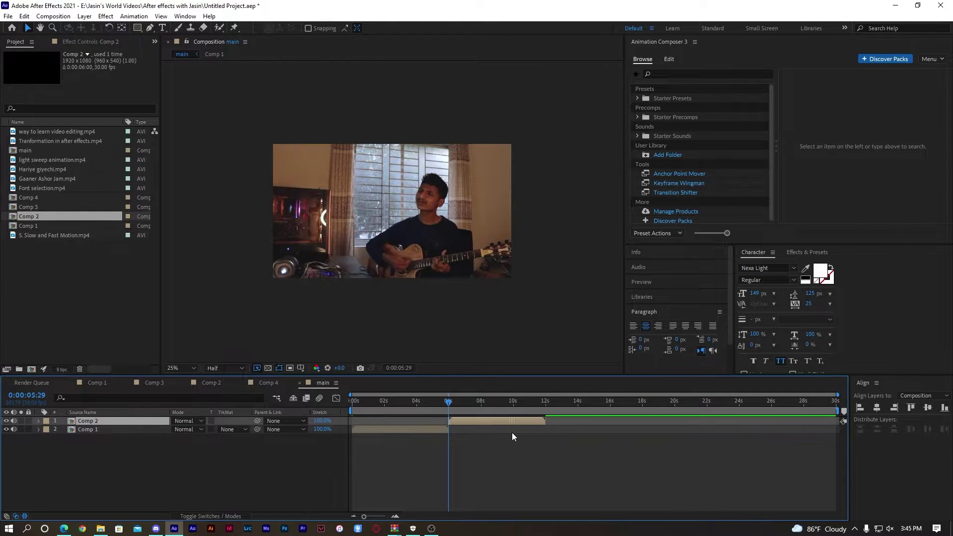
Add Comp 3 to the main timeline at 12 seconds and Comp 4 at 18 seconds, placed end to end.
{"action": "left_click_drag", "start_coordinate": [27, 206], "coordinate": [175, 422]}
{"action": "left_click_drag", "start_coordinate": [418, 421], "coordinate": [609, 419]}
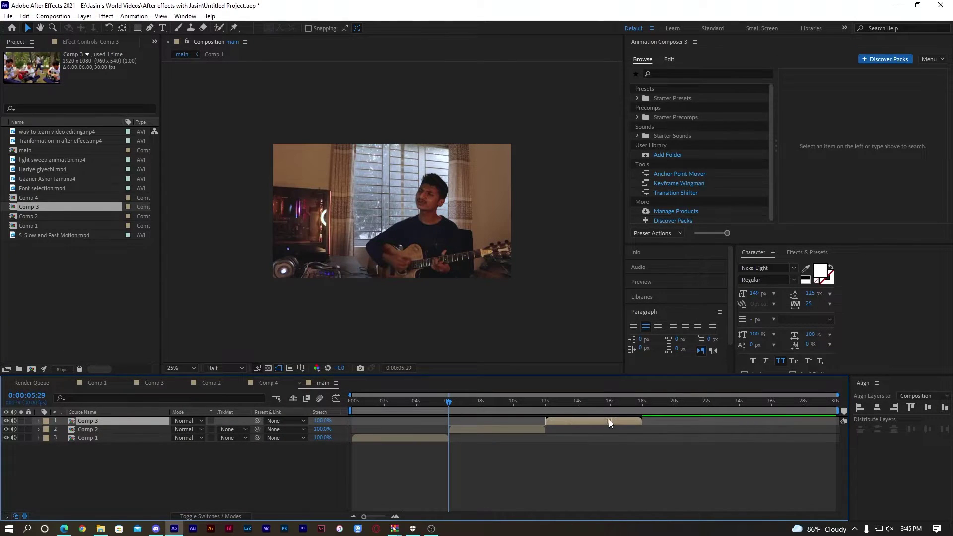
{"action": "left_click", "coordinate": [34, 197]}
{"action": "left_click_drag", "start_coordinate": [33, 196], "coordinate": [167, 419]}
{"action": "left_click_drag", "start_coordinate": [357, 421], "coordinate": [669, 412]}
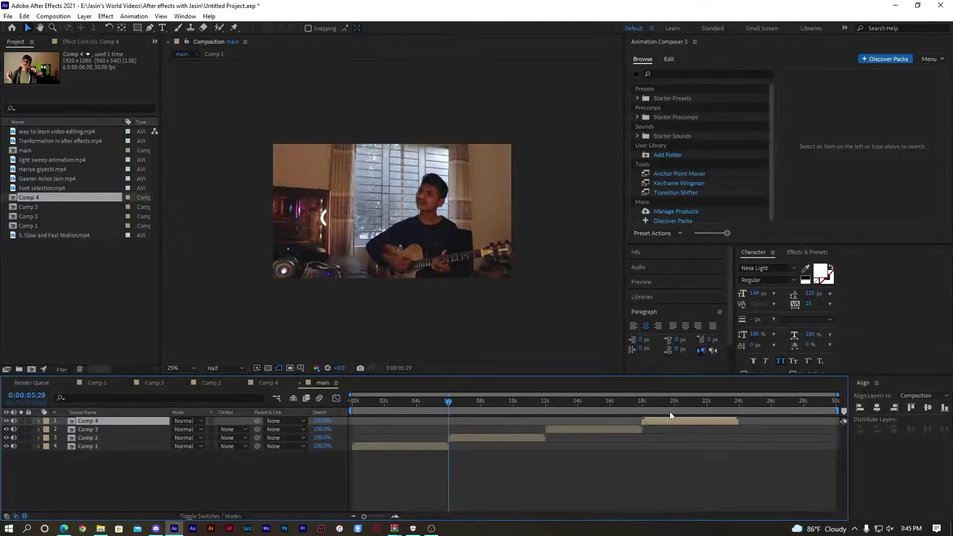
Scrub the main timeline back to the start and park the playhead at 0:00:05:28, near the cut between Comp 1 and Comp 2.
{"action": "left_click", "coordinate": [641, 397]}
{"action": "left_click_drag", "start_coordinate": [641, 406], "coordinate": [253, 422]}
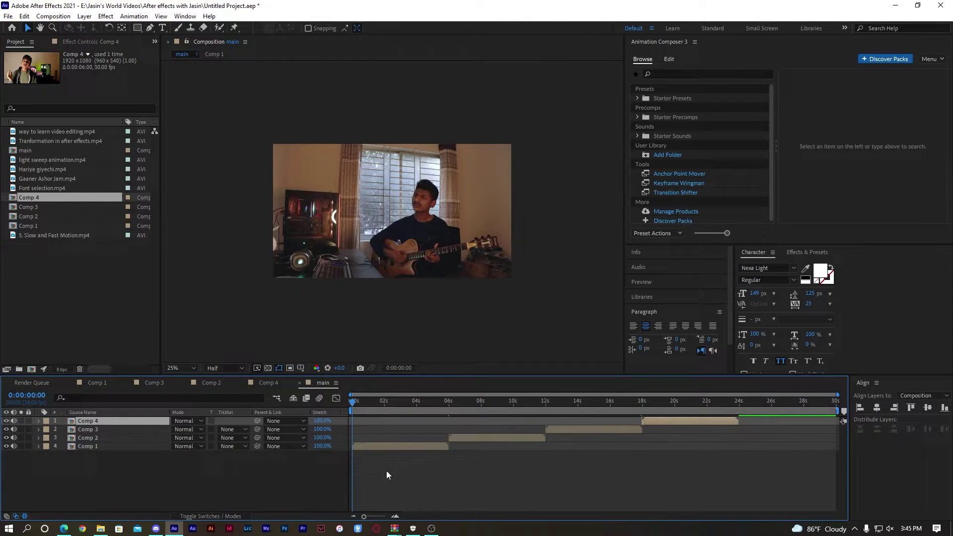
{"action": "left_click_drag", "start_coordinate": [442, 403], "coordinate": [446, 402]}
Mute the audio of all four layers in main, and select the Comp 1 and Comp 2 layers.
{"action": "left_click_drag", "start_coordinate": [130, 459], "coordinate": [114, 420]}
{"action": "left_click_drag", "start_coordinate": [14, 420], "coordinate": [14, 444]}
{"action": "left_click_drag", "start_coordinate": [127, 455], "coordinate": [106, 439]}
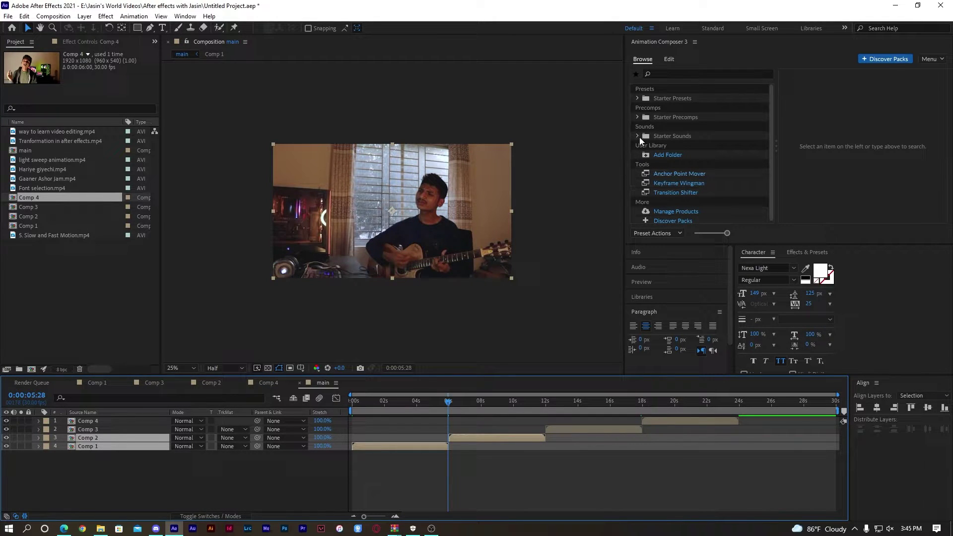
Open the Transitions folder of the Starter Precomps in Animation Composer and browse its transition presets.
{"action": "left_click", "coordinate": [638, 98]}
{"action": "left_click", "coordinate": [638, 98]}
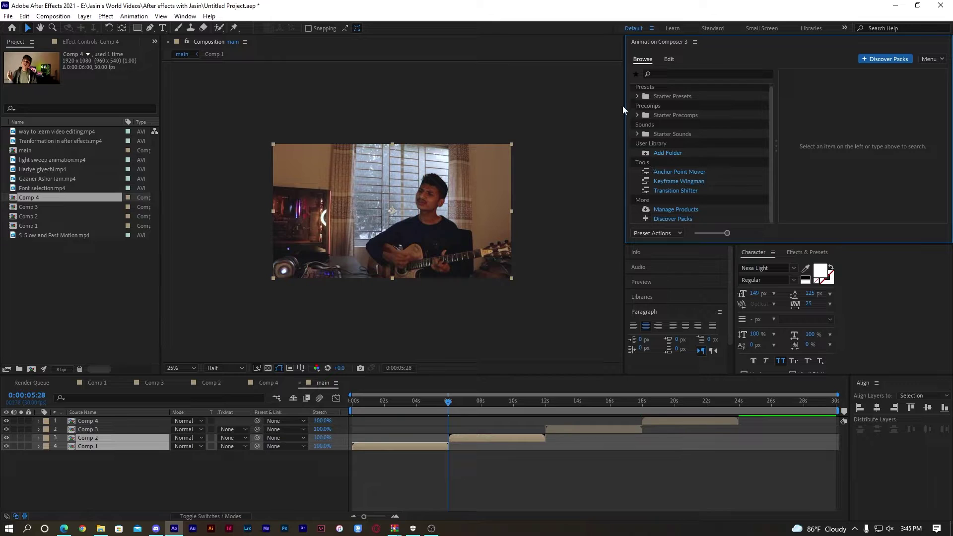
{"action": "left_click", "coordinate": [638, 115]}
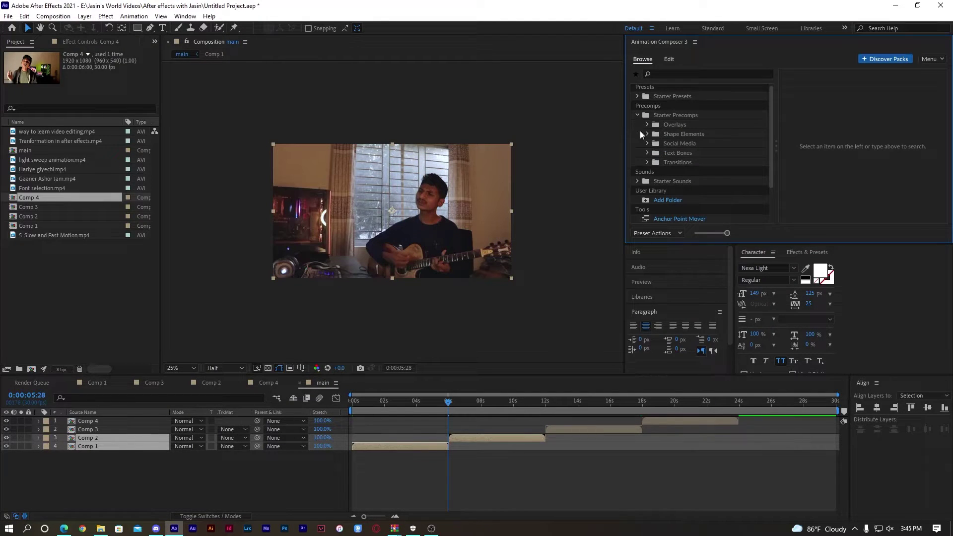
{"action": "left_click", "coordinate": [646, 163]}
{"action": "scroll", "coordinate": [676, 186], "scroll_direction": "down", "scroll_amount": 5}
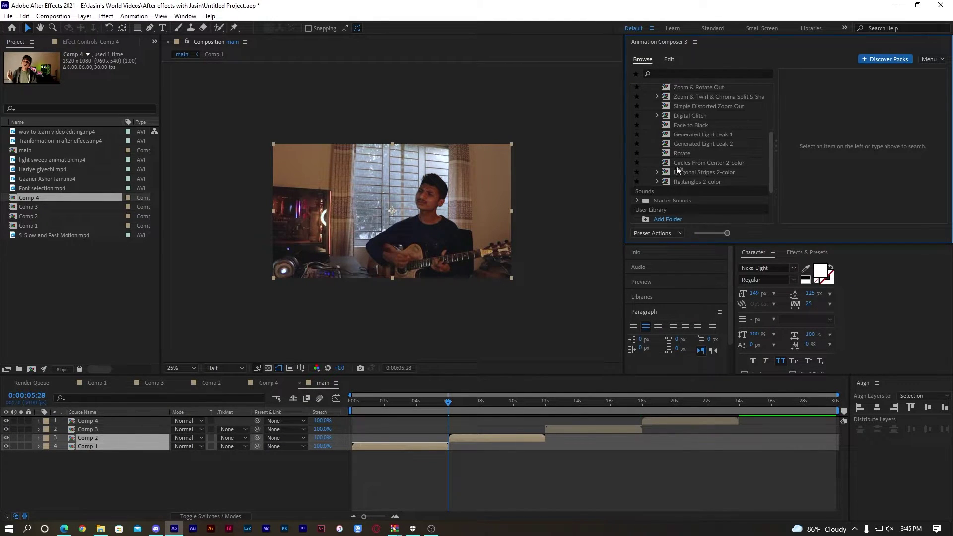
Expand Animation Presets in Effects & Presets and look through its categories for transitions.
{"action": "left_click", "coordinate": [794, 252]}
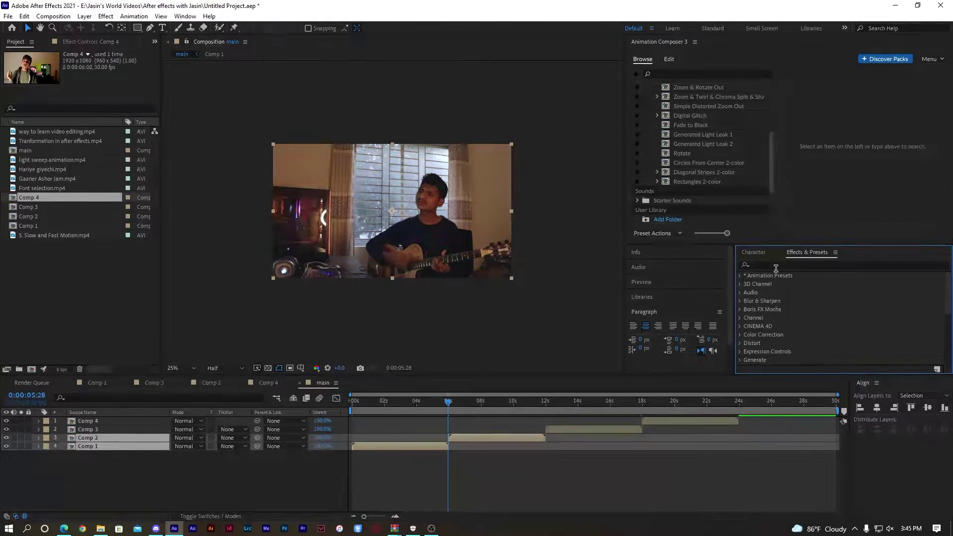
{"action": "left_click", "coordinate": [806, 266]}
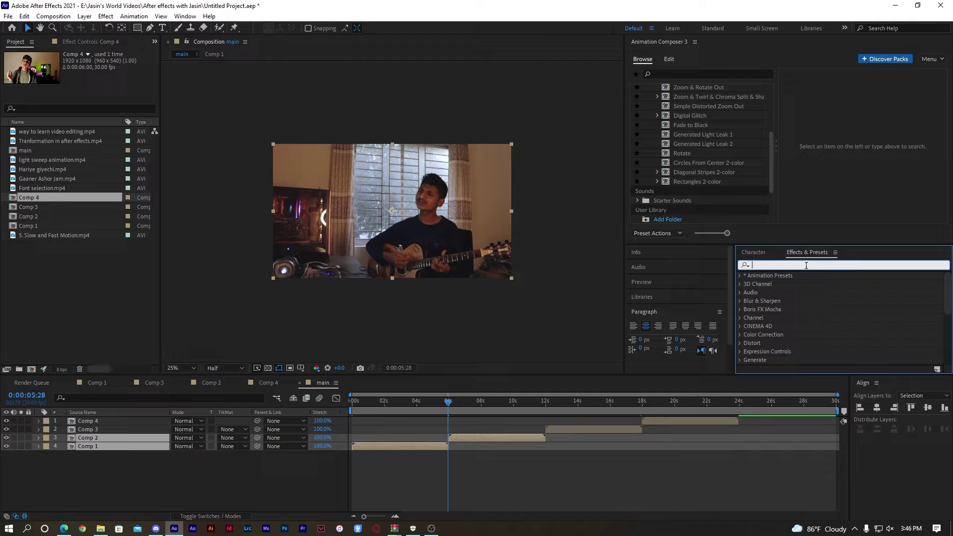
{"action": "left_click", "coordinate": [739, 276]}
{"action": "scroll", "coordinate": [756, 334], "scroll_direction": "down", "scroll_amount": 1}
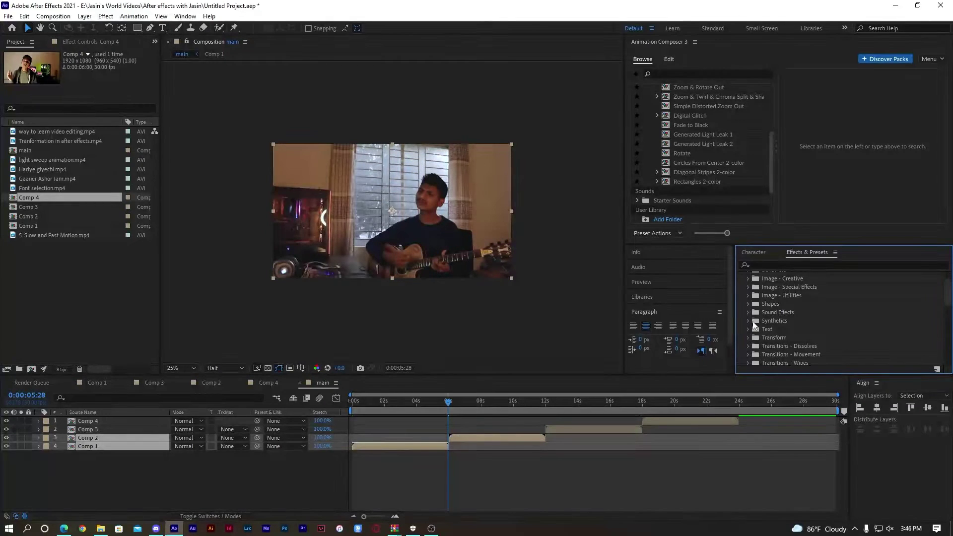
{"action": "scroll", "coordinate": [746, 290], "scroll_direction": "up", "scroll_amount": 1}
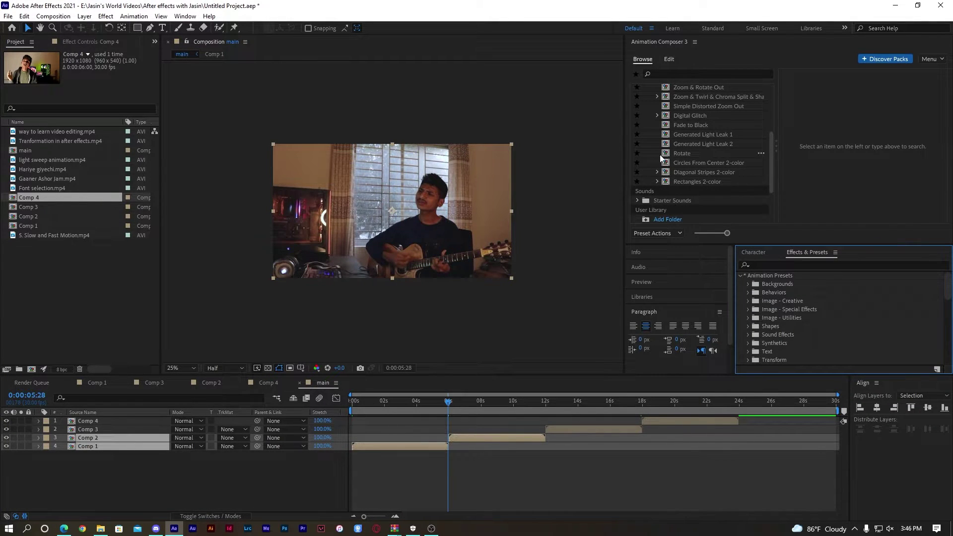
Add the Zoom & Rotate Out transition at the cut between Comp 1 and Comp 2, and preview it.
{"action": "left_click", "coordinate": [688, 155]}
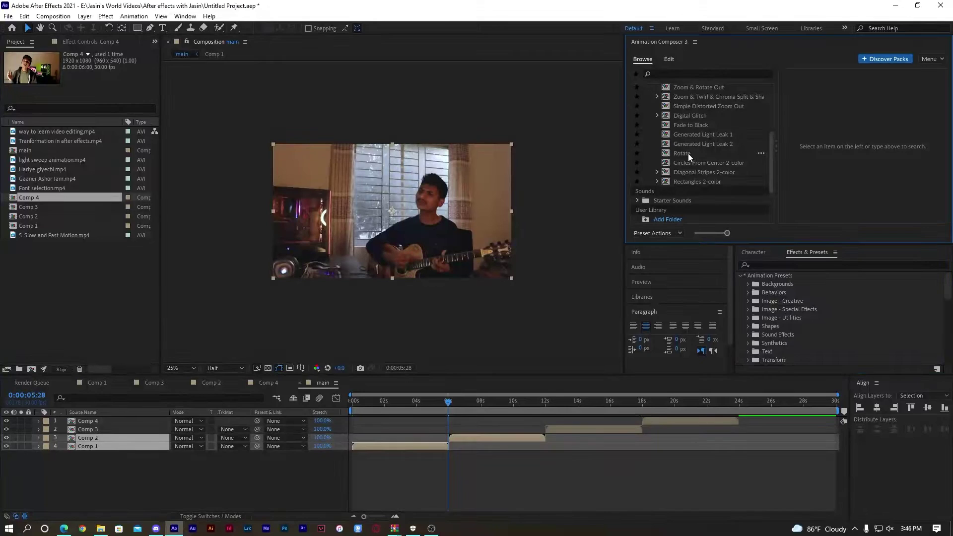
{"action": "left_click", "coordinate": [689, 123]}
{"action": "left_click", "coordinate": [690, 96]}
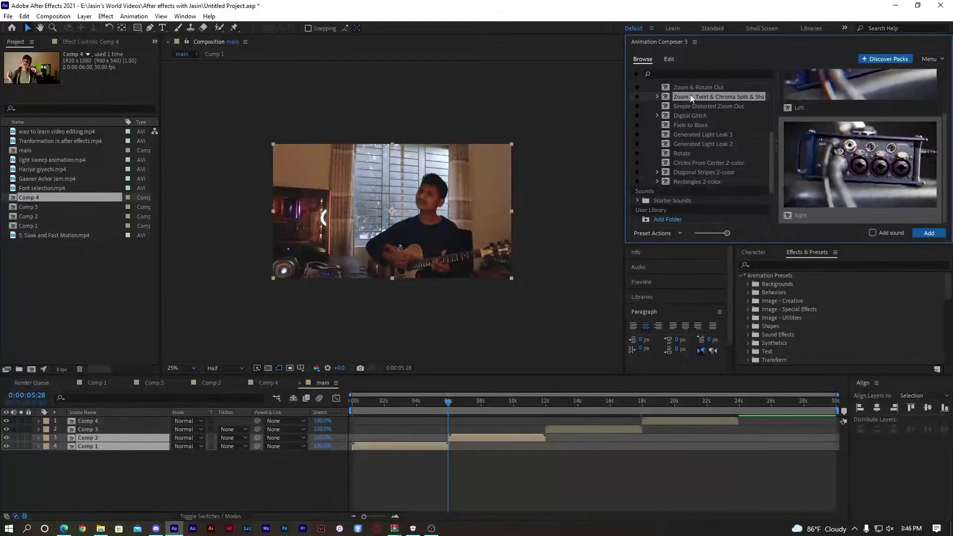
{"action": "left_click", "coordinate": [697, 88]}
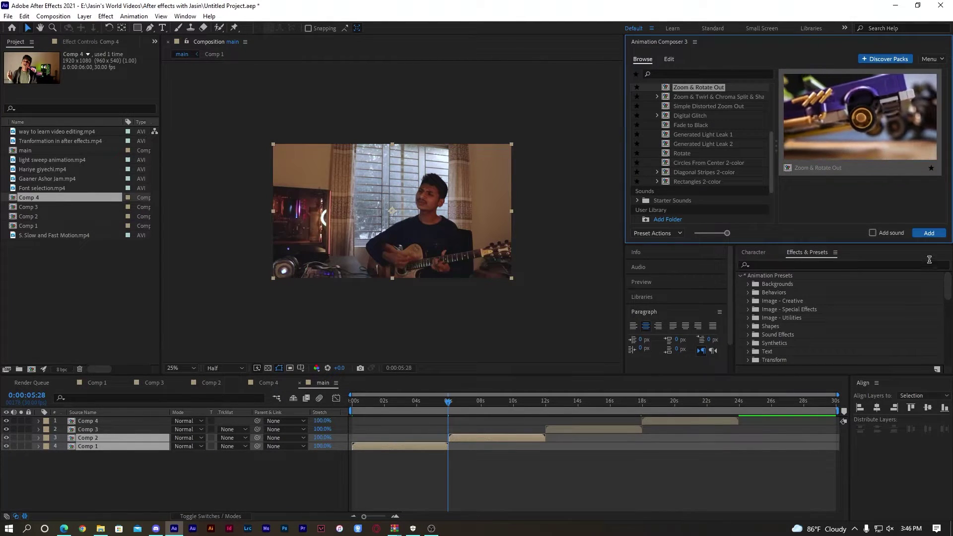
{"action": "left_click", "coordinate": [929, 233]}
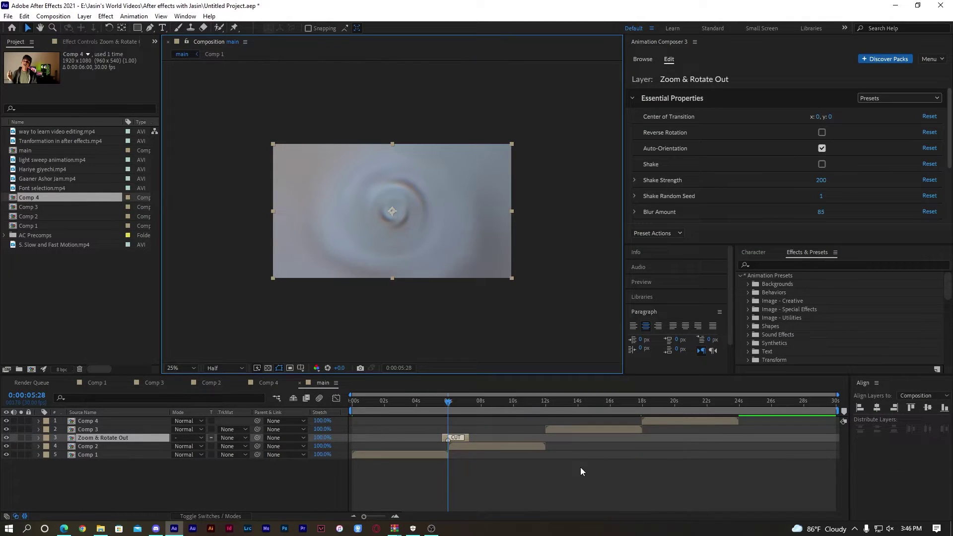
{"action": "left_click", "coordinate": [439, 406]}
{"action": "key", "text": "space"}
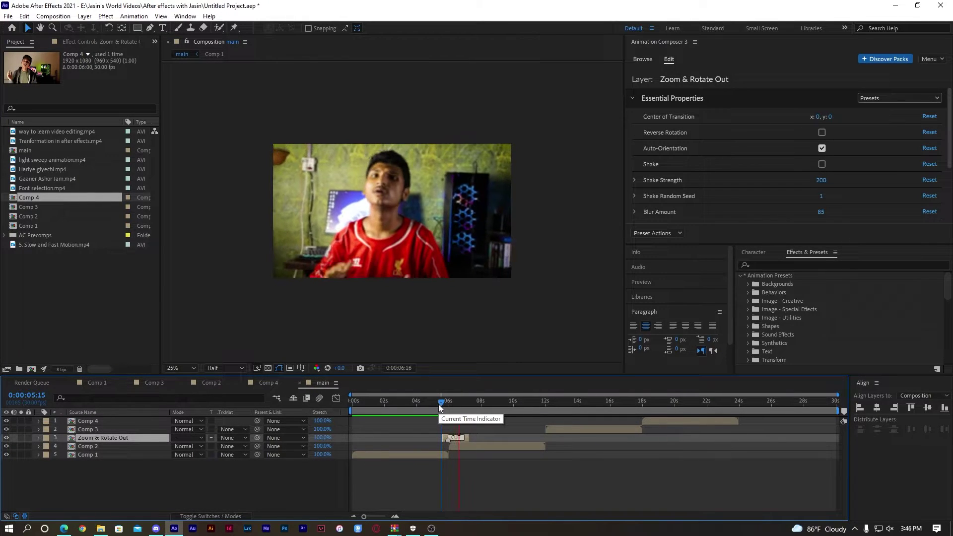
Shift Comp 2 slightly earlier and trim its start to meet the end of Comp 1, checking the transition.
{"action": "left_click_drag", "start_coordinate": [365, 516], "coordinate": [383, 519]}
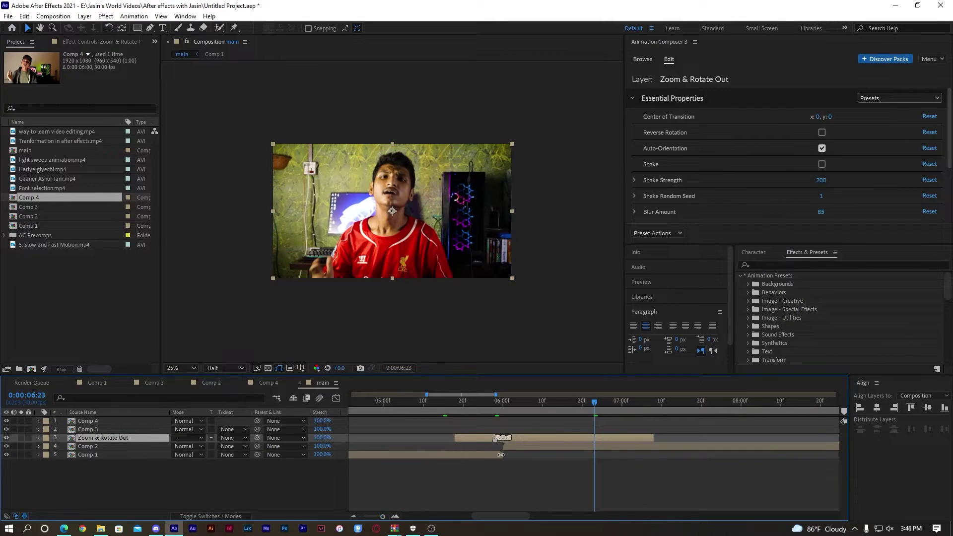
{"action": "left_click", "coordinate": [519, 446]}
{"action": "left_click", "coordinate": [494, 409]}
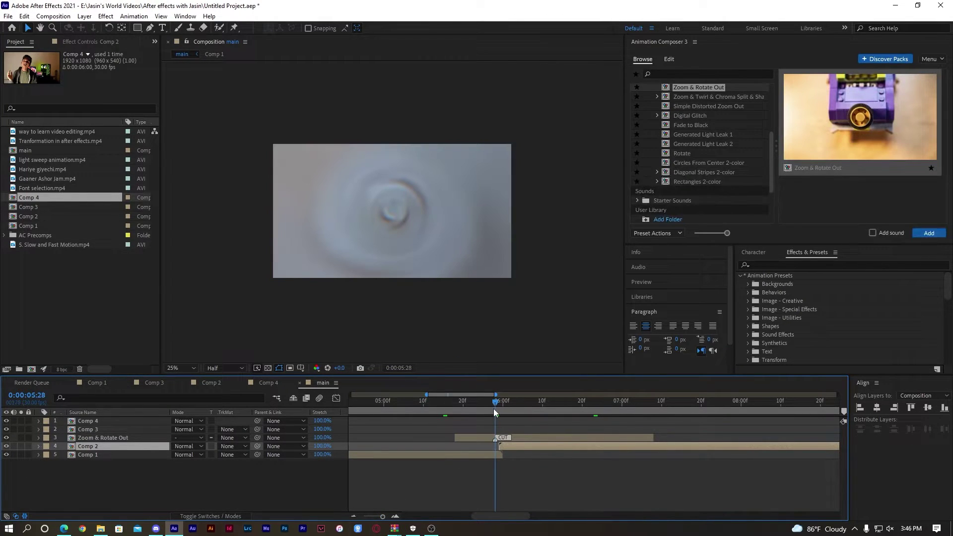
{"action": "left_click_drag", "start_coordinate": [492, 408], "coordinate": [463, 409]}
{"action": "key", "text": "space"}
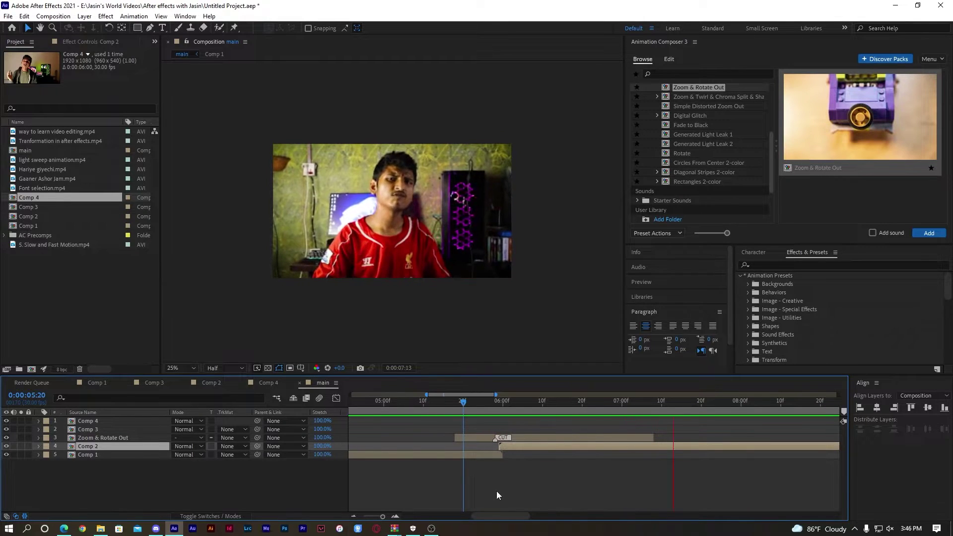
{"action": "mouse_move", "coordinate": [501, 448]}
{"action": "left_mouse_down"}
{"action": "mouse_move", "coordinate": [538, 448]}
{"action": "mouse_move", "coordinate": [516, 448]}
{"action": "left_mouse_up"}
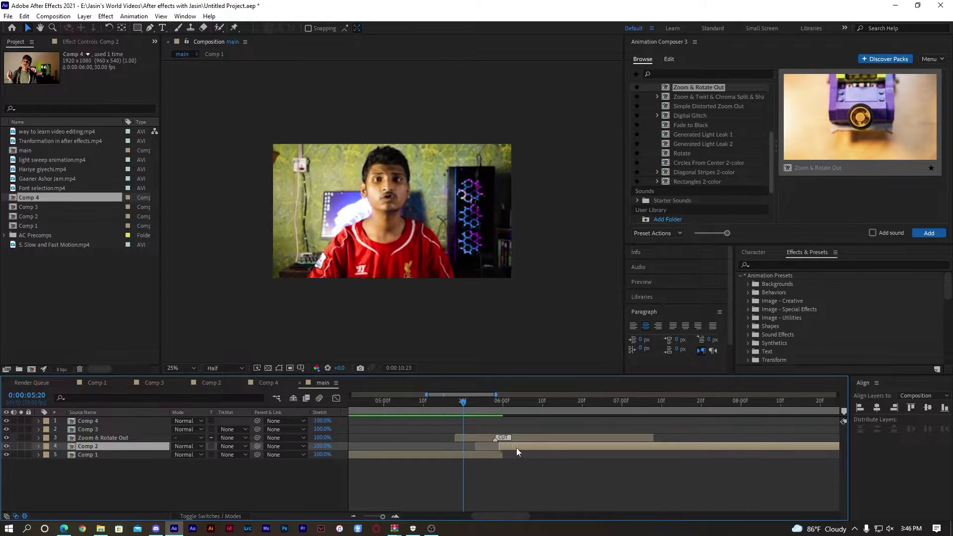
{"action": "left_click_drag", "start_coordinate": [380, 517], "coordinate": [364, 517]}
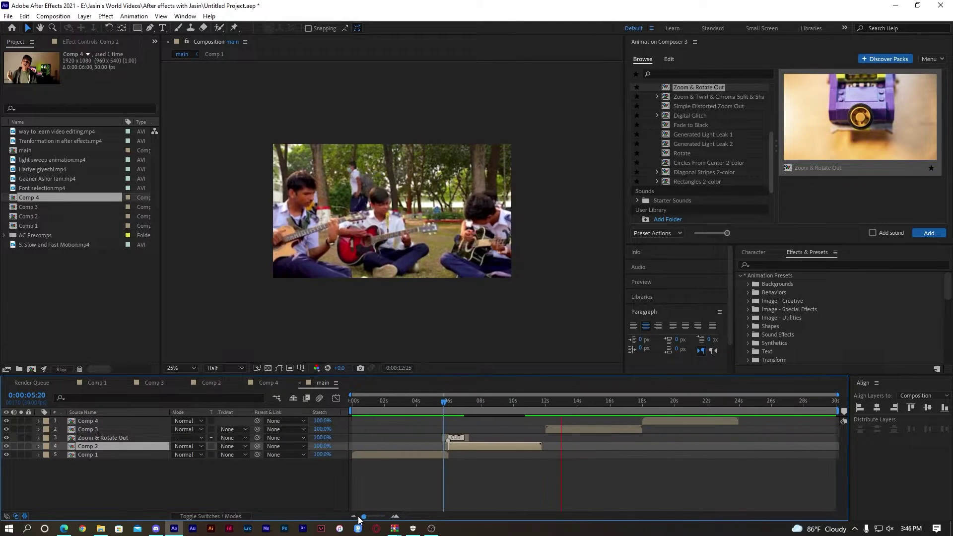
{"action": "left_click_drag", "start_coordinate": [464, 402], "coordinate": [453, 410]}
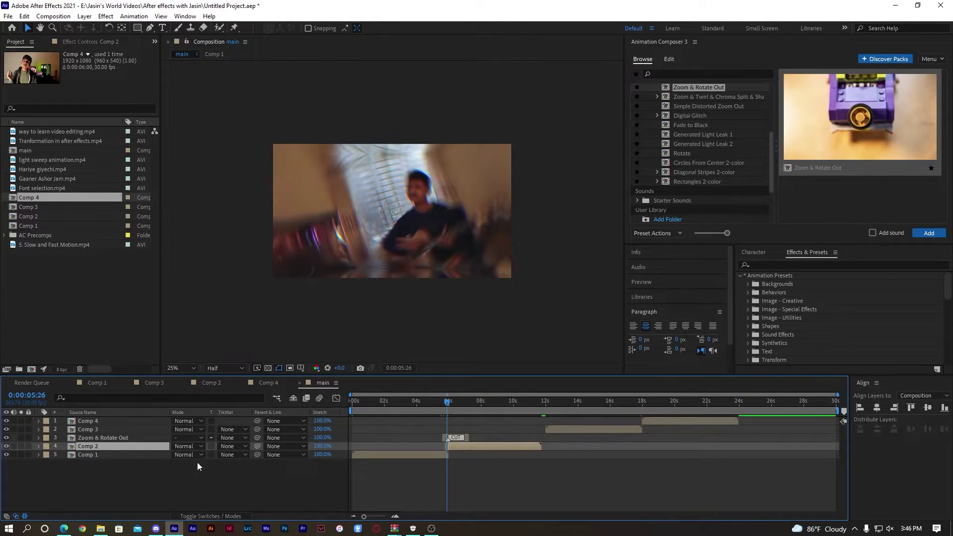
Move Comp 3 and Comp 4 together slightly earlier to close the gap after Comp 2, and preview the timeline.
{"action": "left_click", "coordinate": [102, 428]}
{"action": "left_click", "coordinate": [103, 419], "text": "shift"}
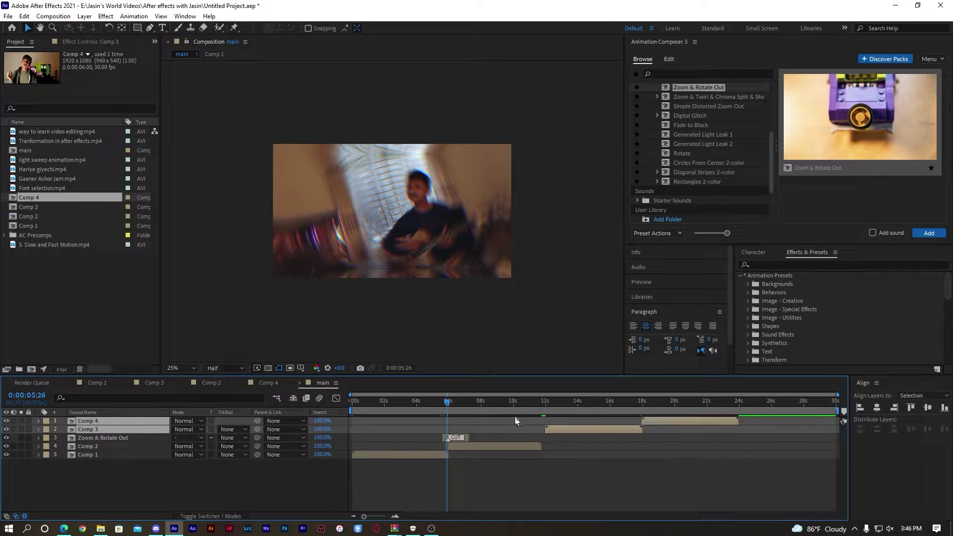
{"action": "left_click_drag", "start_coordinate": [557, 426], "coordinate": [553, 427]}
{"action": "key", "text": "space"}
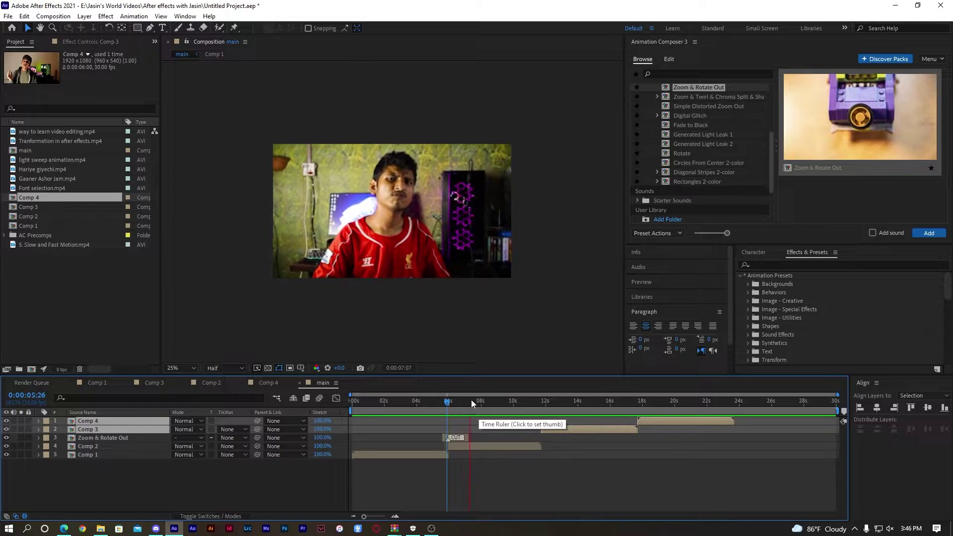
Add the Simple Distorted Zoom Out transition between Comp 2 and Comp 3 at 0:00:11:22, and preview it.
{"action": "left_click", "coordinate": [541, 409]}
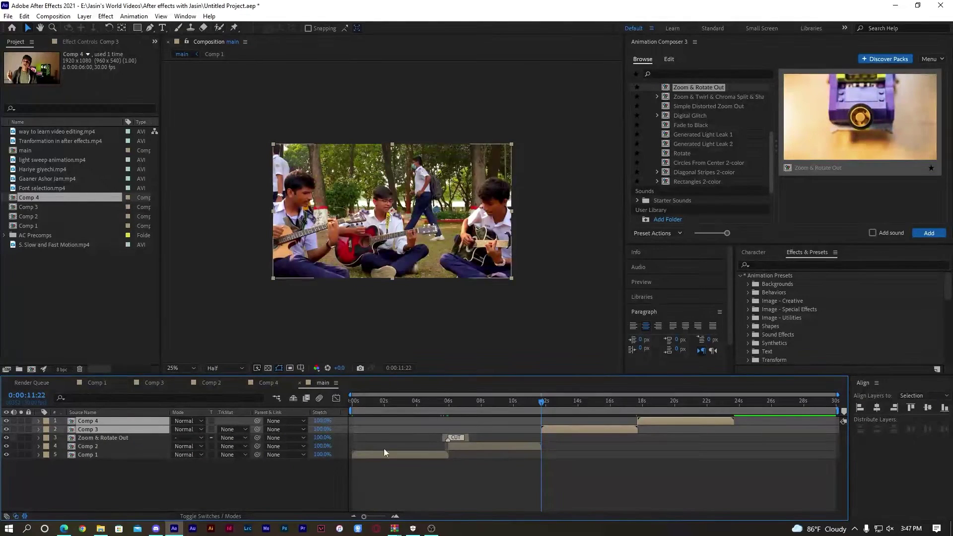
{"action": "left_click", "coordinate": [61, 427]}
{"action": "left_click", "coordinate": [86, 431]}
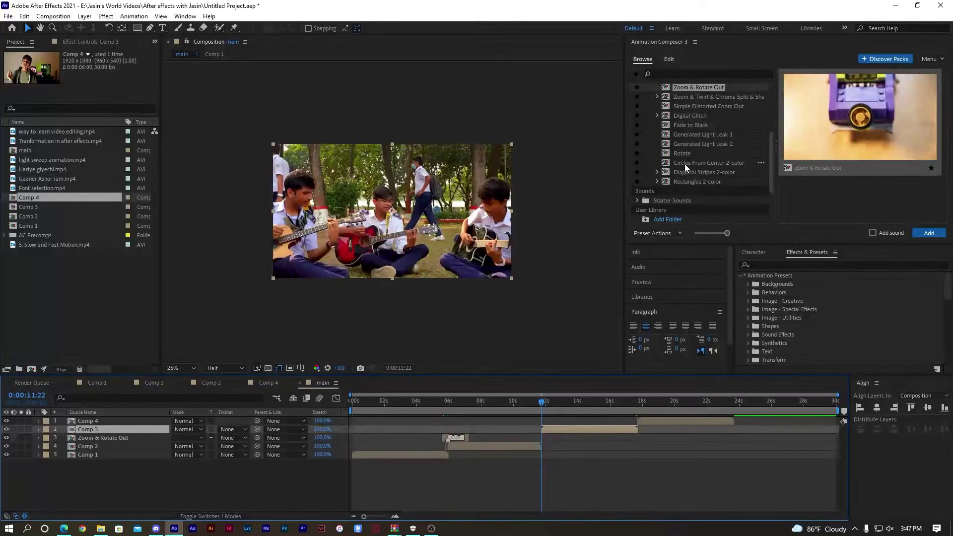
{"action": "left_click", "coordinate": [695, 143]}
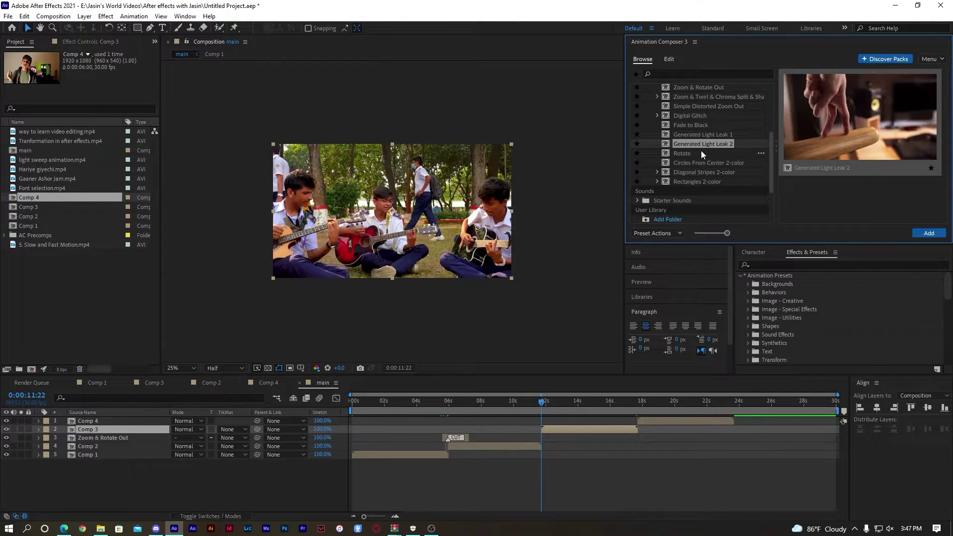
{"action": "left_click", "coordinate": [696, 115]}
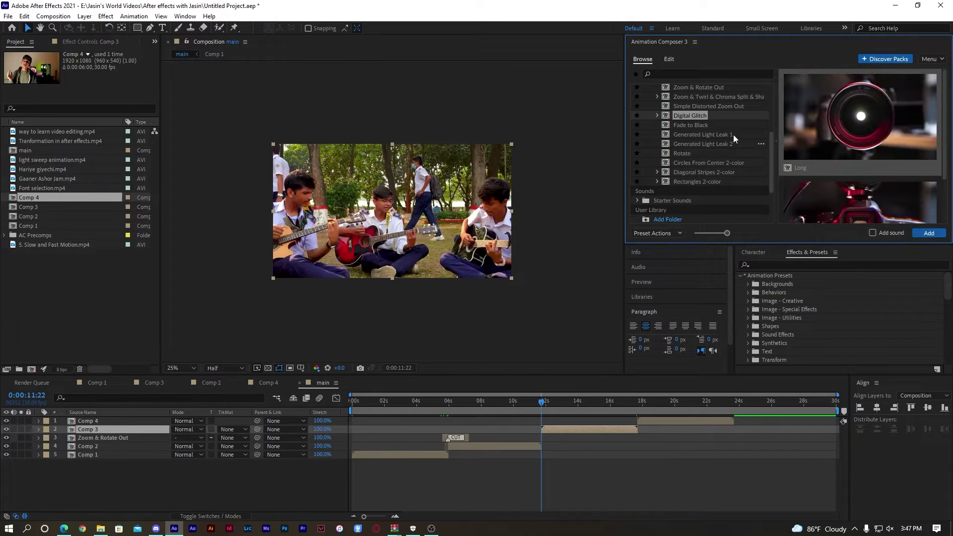
{"action": "left_click", "coordinate": [704, 103]}
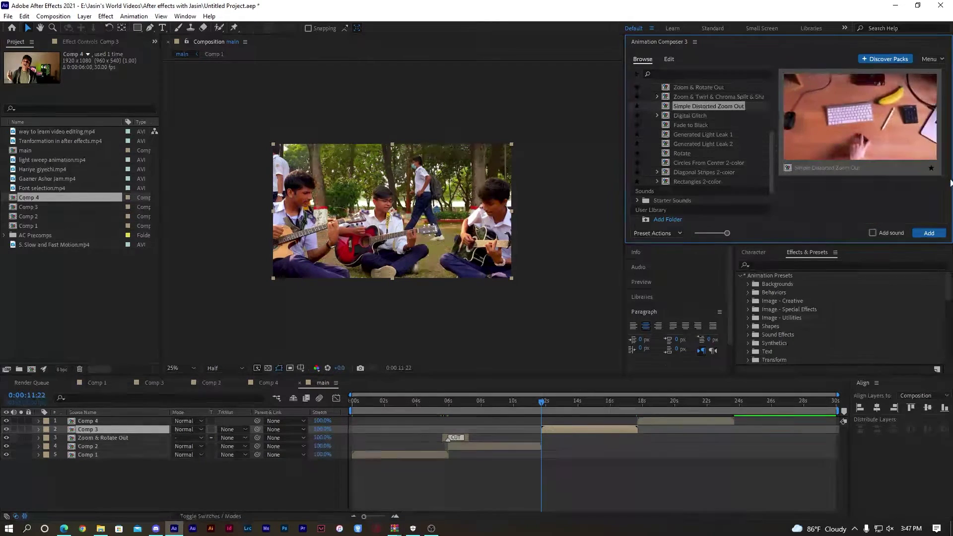
{"action": "left_click", "coordinate": [935, 234]}
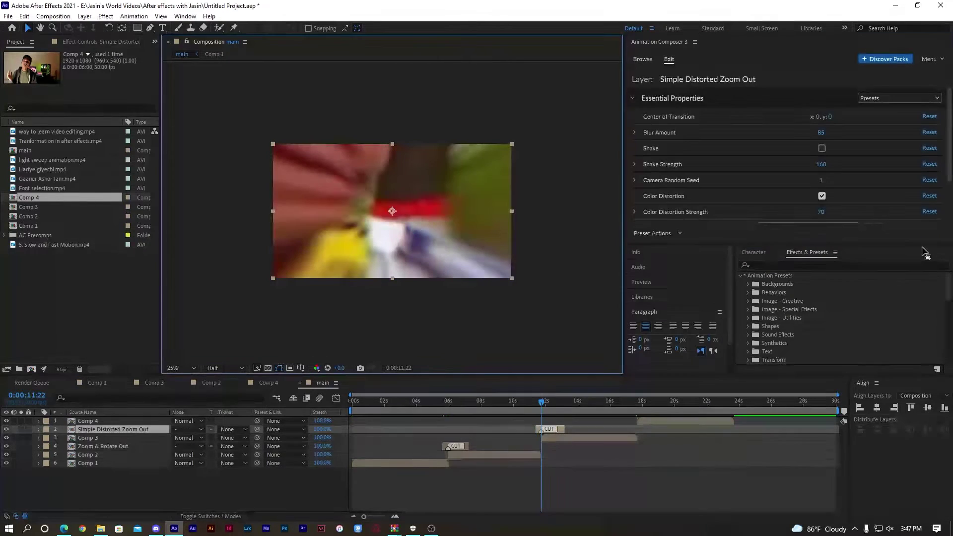
{"action": "left_click", "coordinate": [527, 403]}
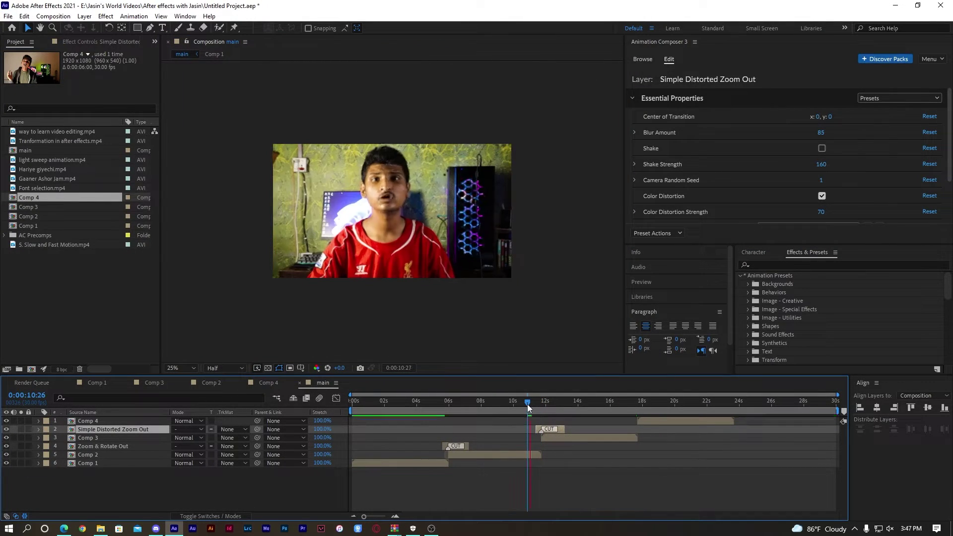
Add the Zoom & Twirl & Chroma Split & Shake transition between Comp 3 and Comp 4 at 0:00:17:21.
{"action": "left_click", "coordinate": [637, 409]}
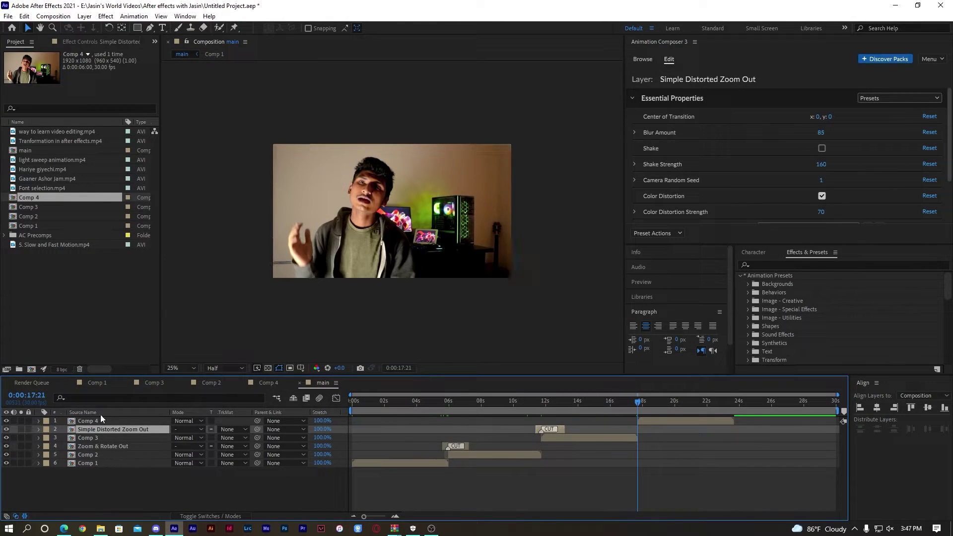
{"action": "left_click", "coordinate": [115, 420]}
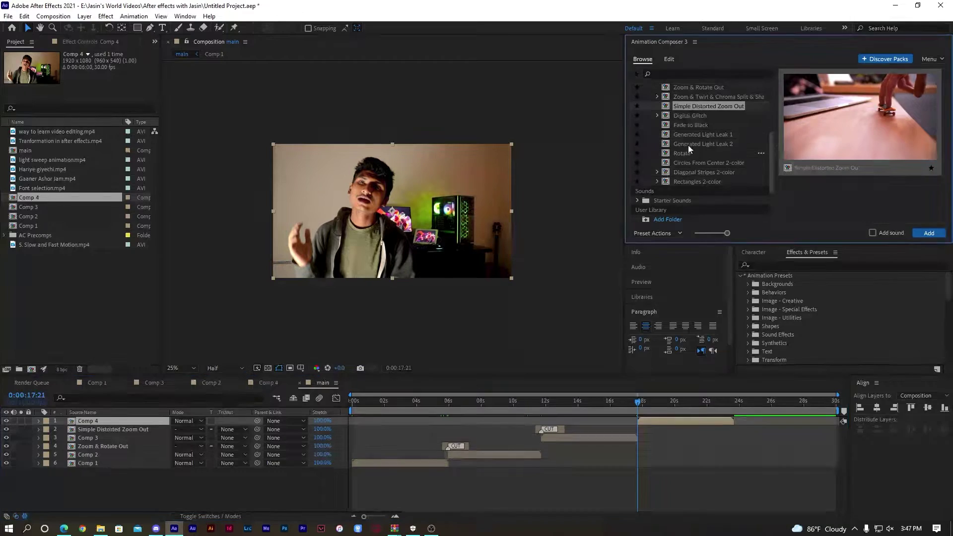
{"action": "left_click", "coordinate": [698, 96]}
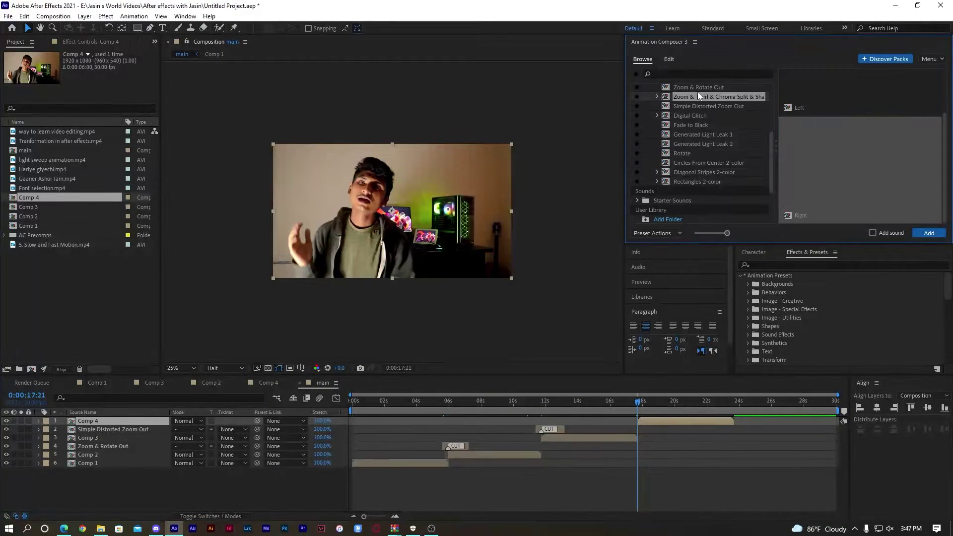
{"action": "left_click", "coordinate": [929, 233]}
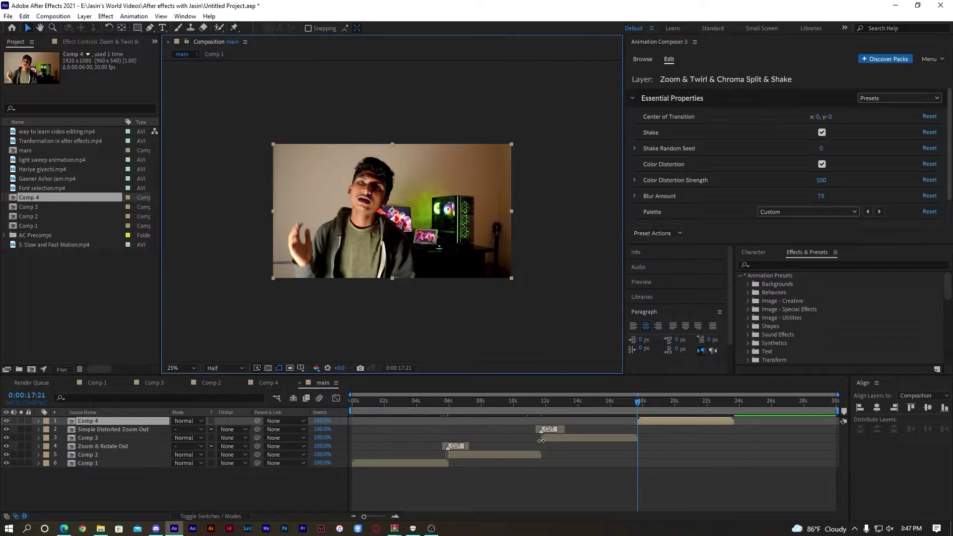
Play the main composition from the start to review all three transitions, and return the playhead to 0:00:00:00.
{"action": "left_click_drag", "start_coordinate": [624, 401], "coordinate": [268, 420]}
{"action": "key", "text": "space"}
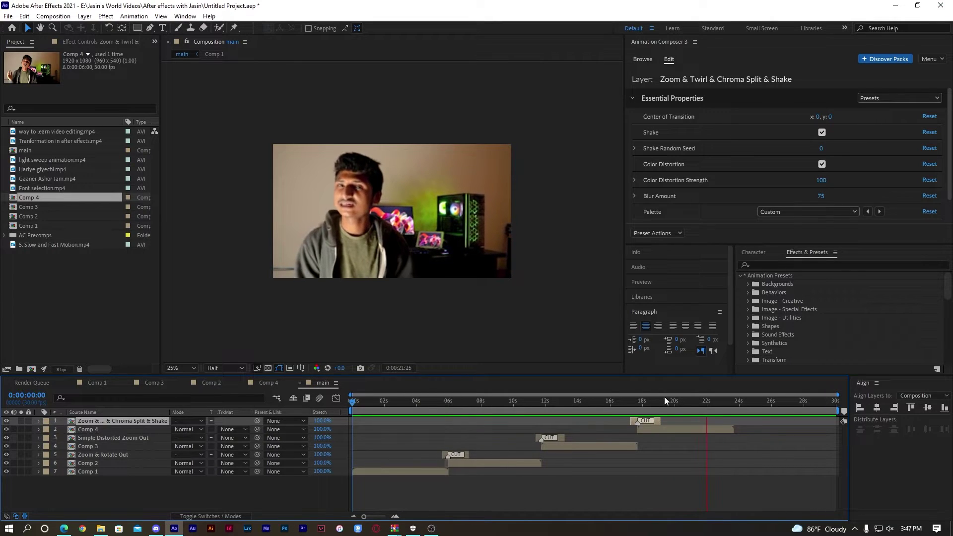
{"action": "left_click_drag", "start_coordinate": [737, 406], "coordinate": [335, 458]}
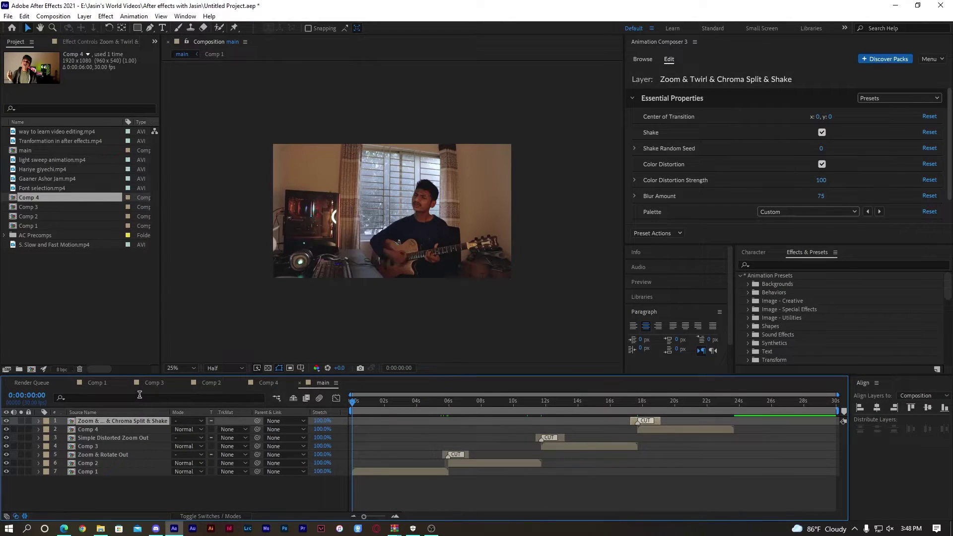
Open the Comp 1 timeline and deselect its layer to view the clip's Scale keyframes.
{"action": "left_click", "coordinate": [90, 384]}
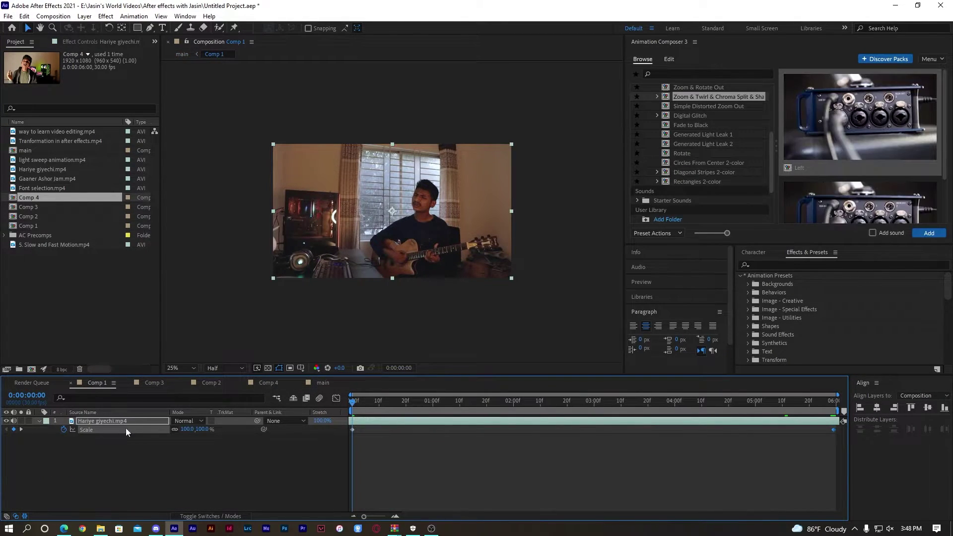
{"action": "left_click", "coordinate": [107, 442]}
{"action": "left_click", "coordinate": [290, 430]}
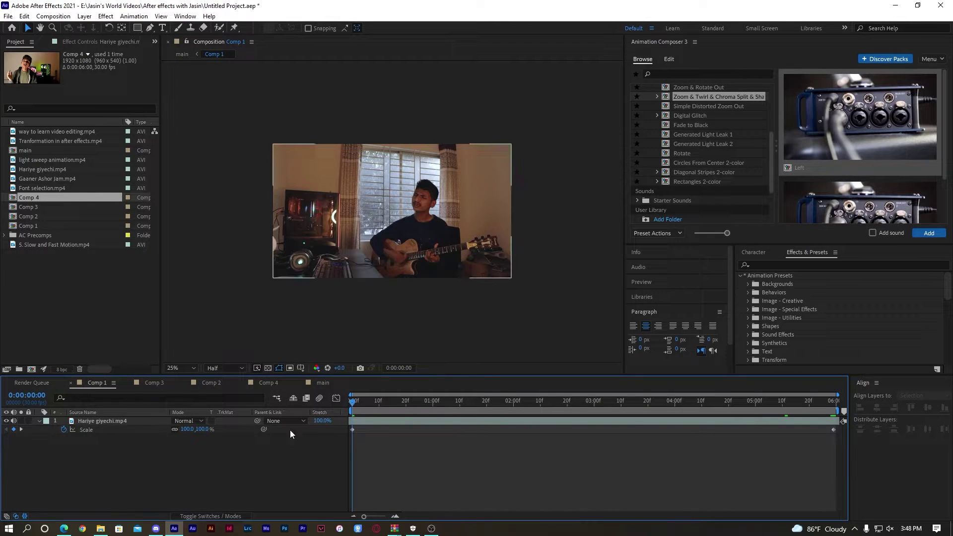
Add a text layer over the clip in Comp 1 with the person's full name split across two lines.
{"action": "left_click", "coordinate": [126, 456]}
{"action": "left_click", "coordinate": [162, 28]}
{"action": "left_click", "coordinate": [497, 196]}
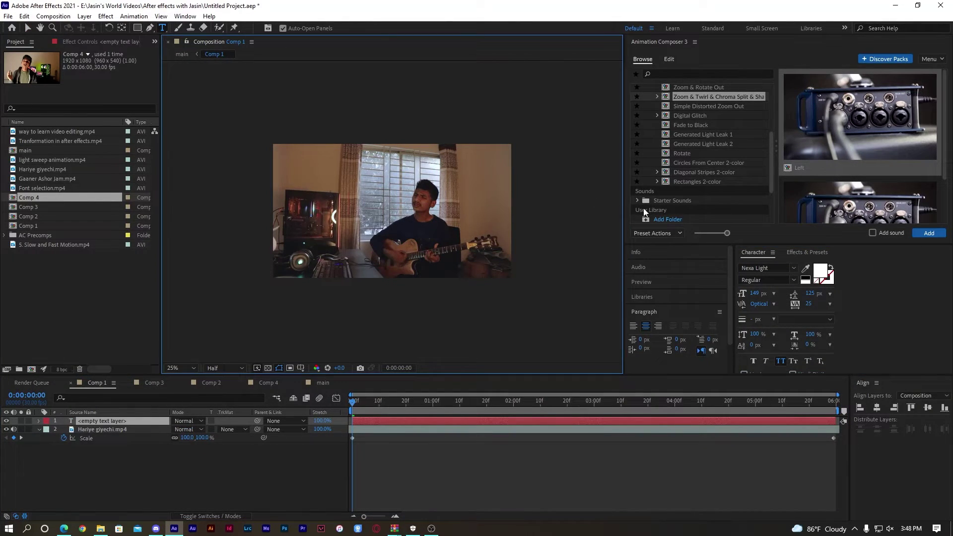
{"action": "type", "text": "Jasin Hossain"}
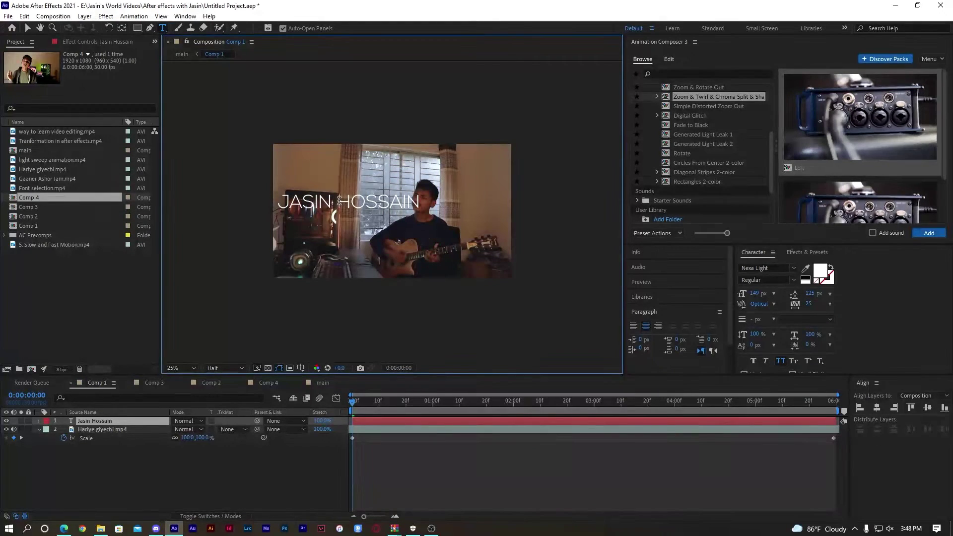
{"action": "key", "text": "BackSpace"}
{"action": "key", "text": "Return"}
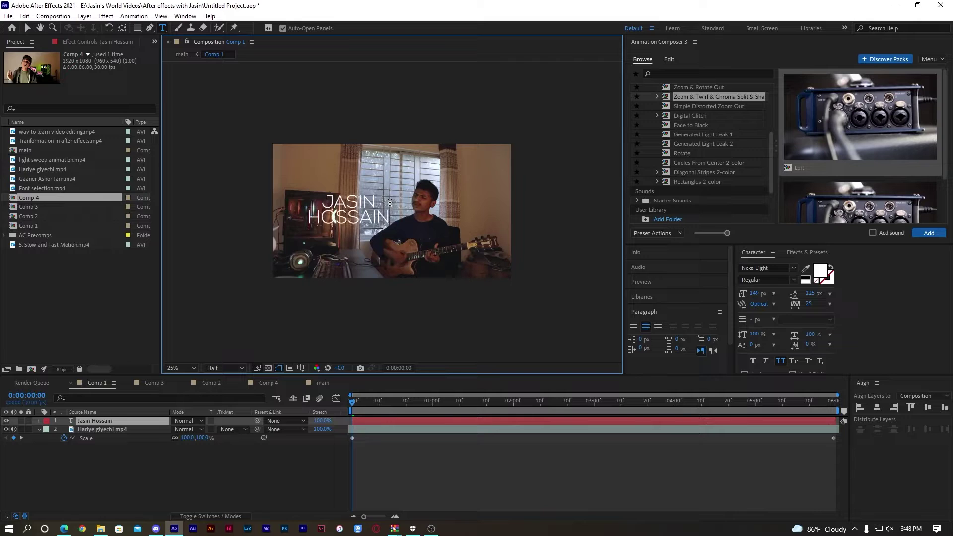
{"action": "key", "text": "Escape"}
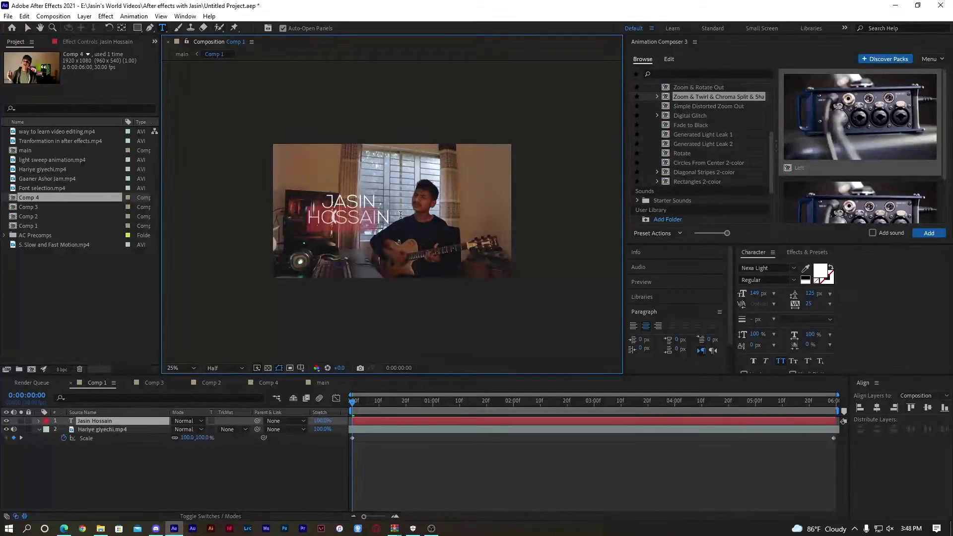
Delete the last name and the line break from the text layer, keeping only the first name.
{"action": "left_click", "coordinate": [392, 214]}
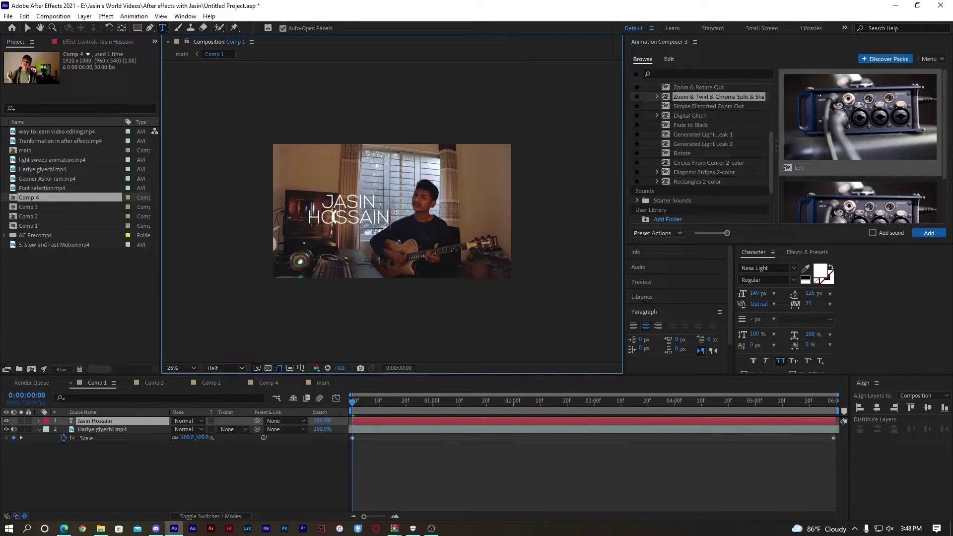
{"action": "key", "text": "BackSpace"}
{"action": "key", "text": "BackSpace"}
{"action": "key", "text": "BackSpace"}
{"action": "key", "text": "BackSpace"}
{"action": "key", "text": "BackSpace"}
{"action": "key", "text": "BackSpace"}
{"action": "key", "text": "BackSpace"}
{"action": "key", "text": "BackSpace"}
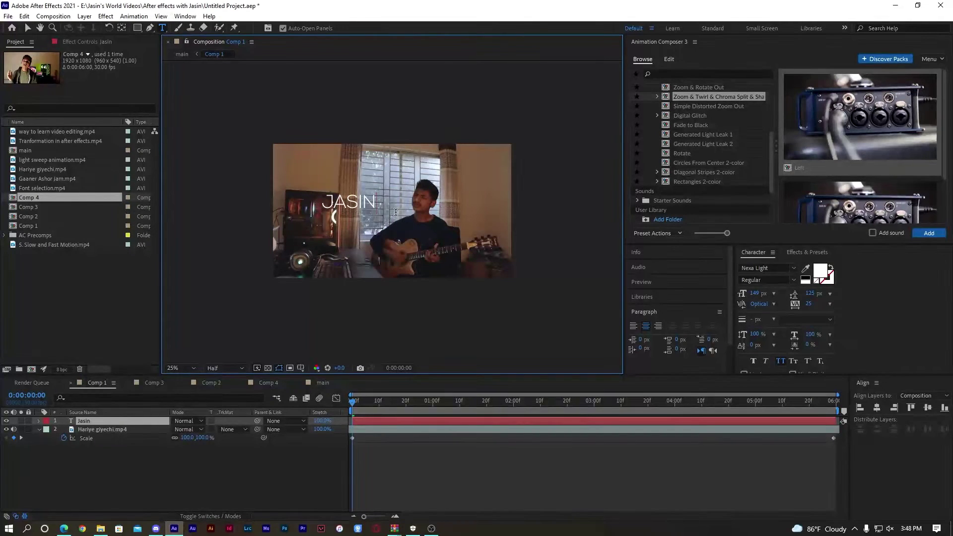
{"action": "key", "text": "Escape"}
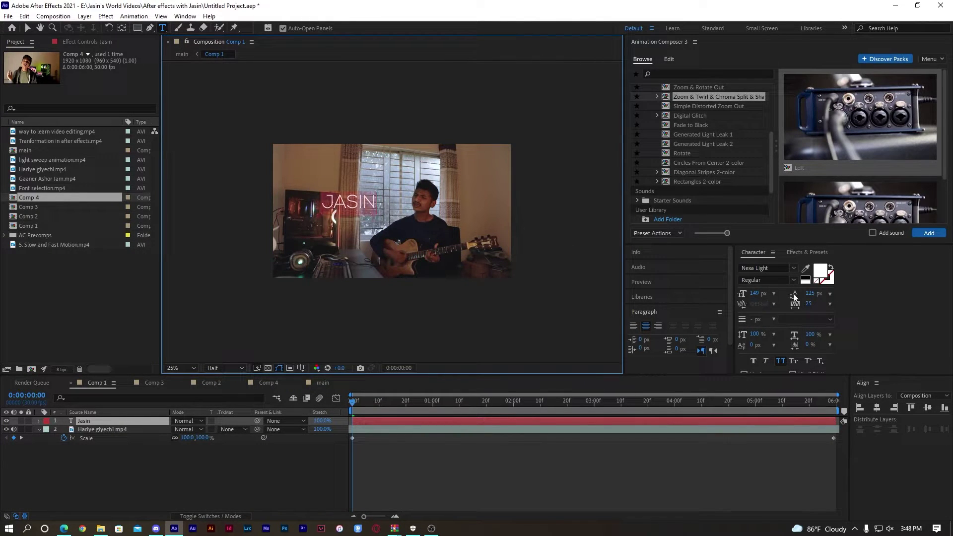
Set the first-name text's font to Nexa Bold and centre the layer horizontally and vertically in the composition.
{"action": "left_click", "coordinate": [877, 407]}
{"action": "left_click", "coordinate": [923, 408]}
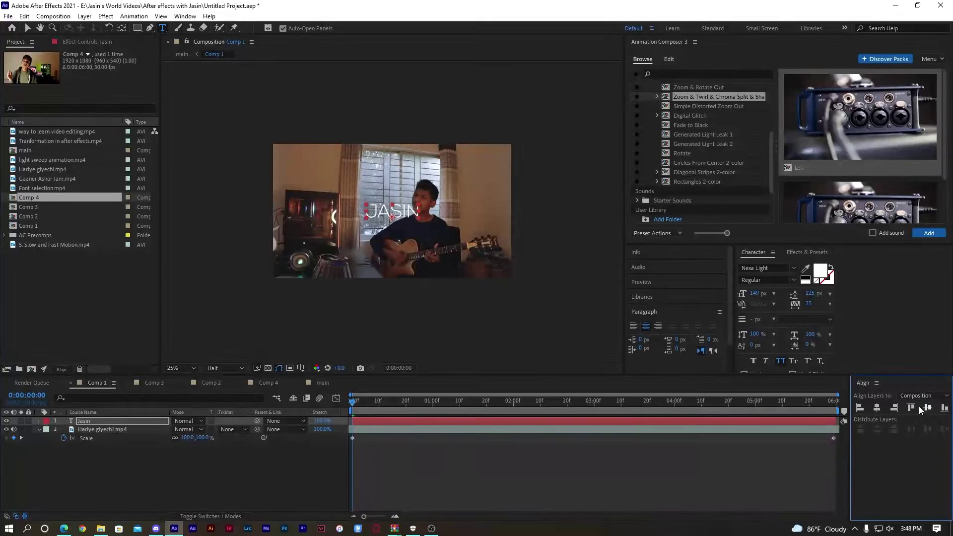
{"action": "left_click", "coordinate": [793, 270]}
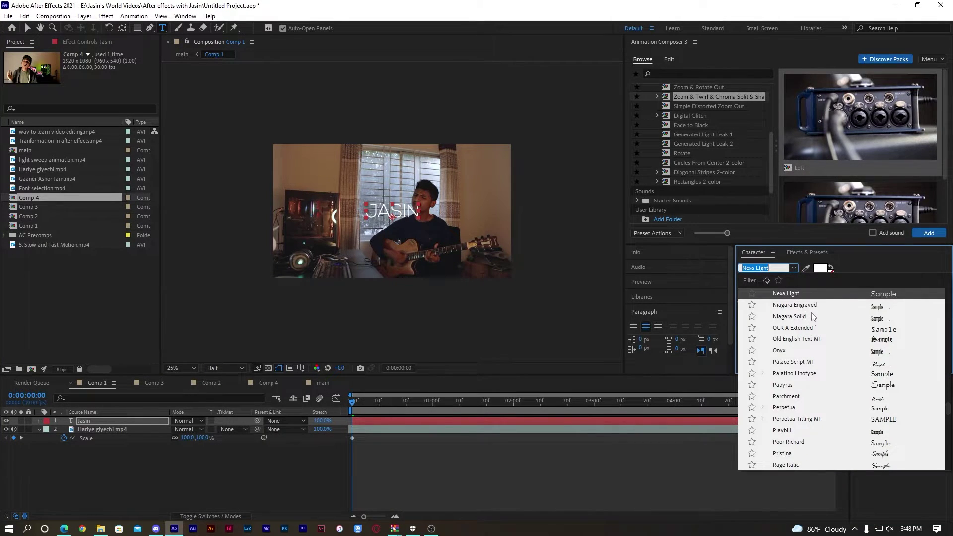
{"action": "type", "text": "nexa"}
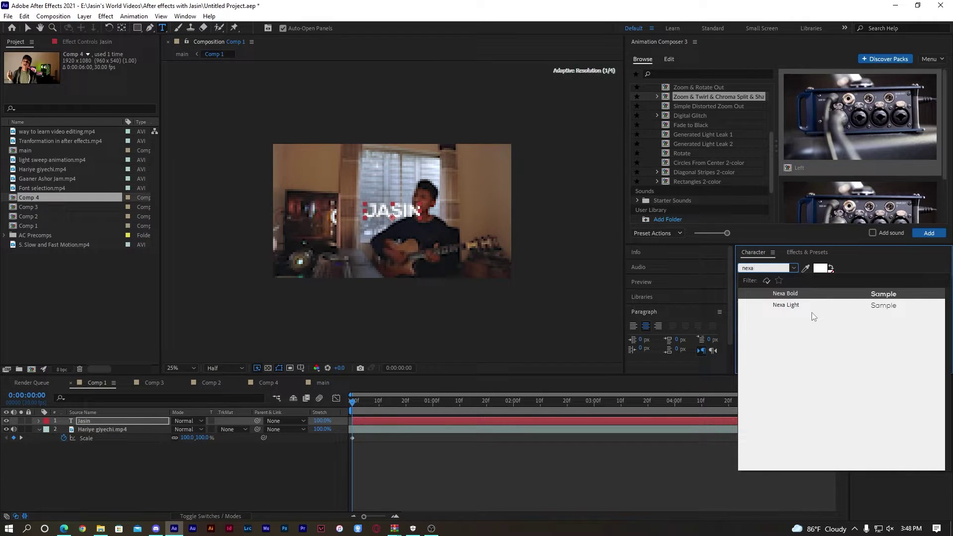
{"action": "left_click", "coordinate": [801, 298]}
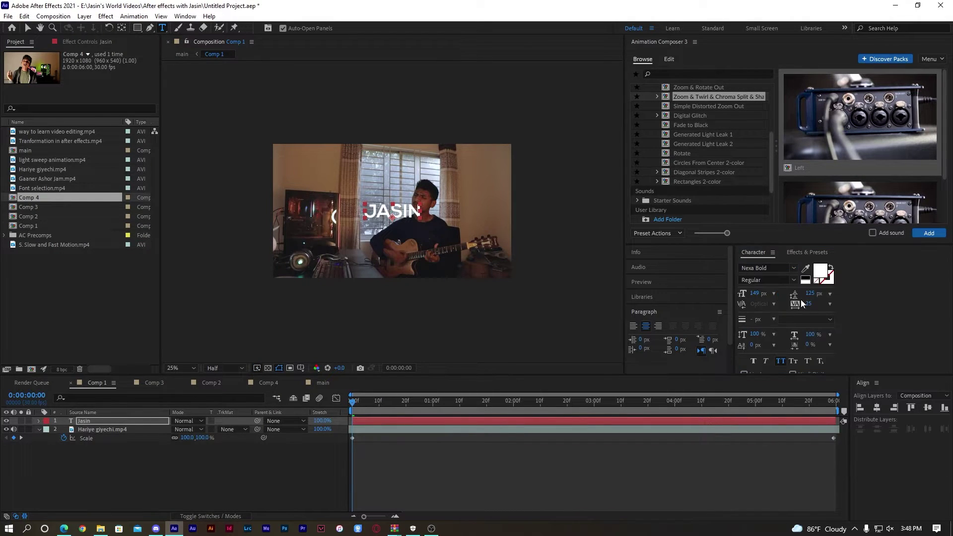
{"action": "left_click", "coordinate": [927, 409]}
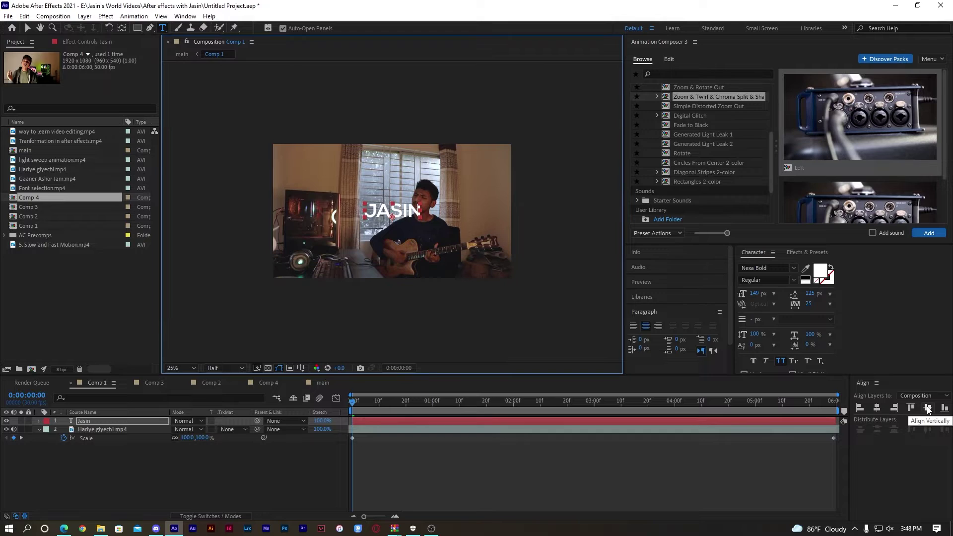
Try the Flickering Decode & Scale & Tracking Characters text effect on the first-name layer, preview it, and undo it.
{"action": "scroll", "coordinate": [678, 154], "scroll_direction": "up", "scroll_amount": 4}
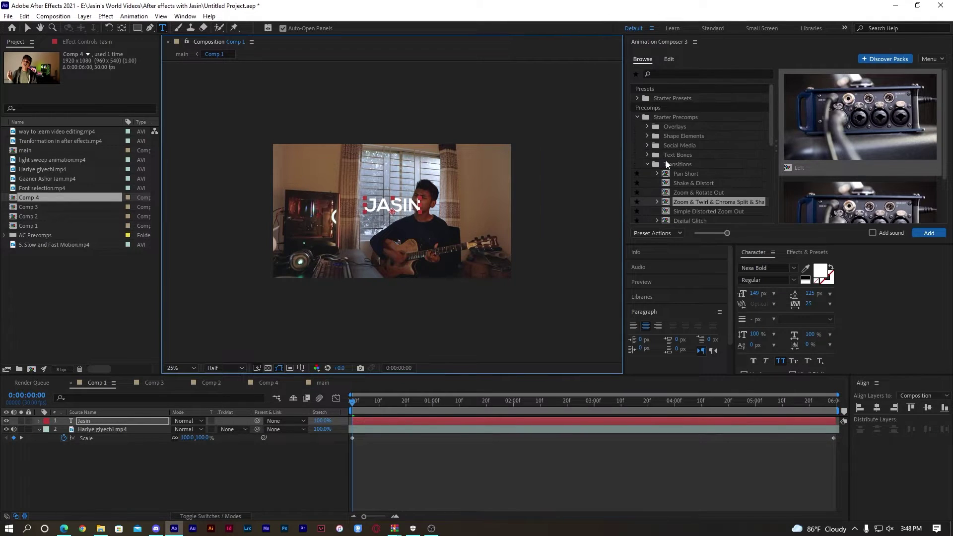
{"action": "left_click", "coordinate": [811, 253]}
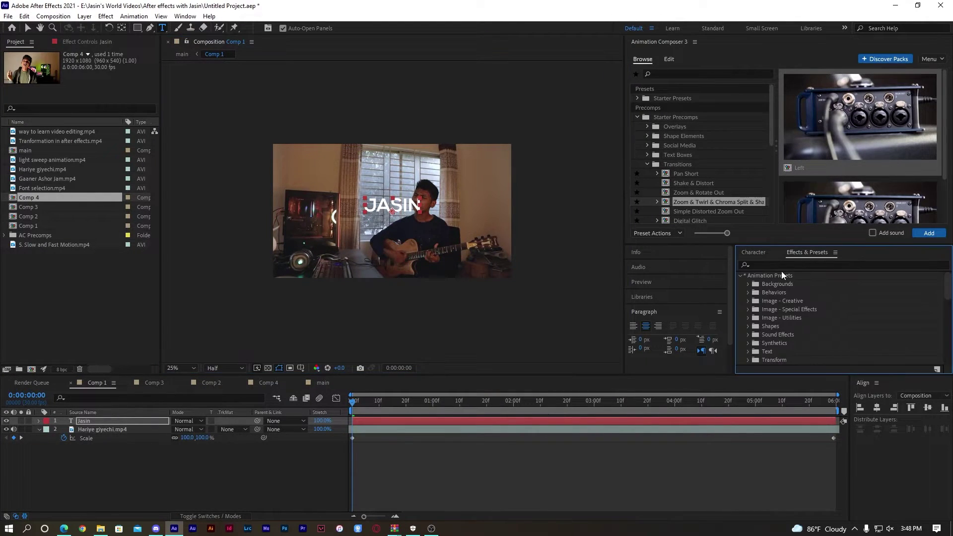
{"action": "left_click", "coordinate": [649, 156]}
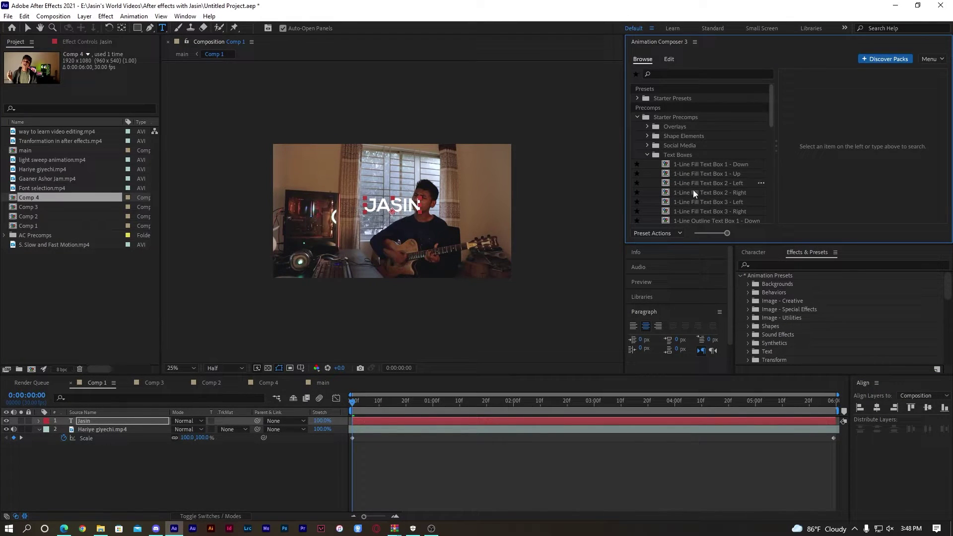
{"action": "left_click", "coordinate": [700, 200]}
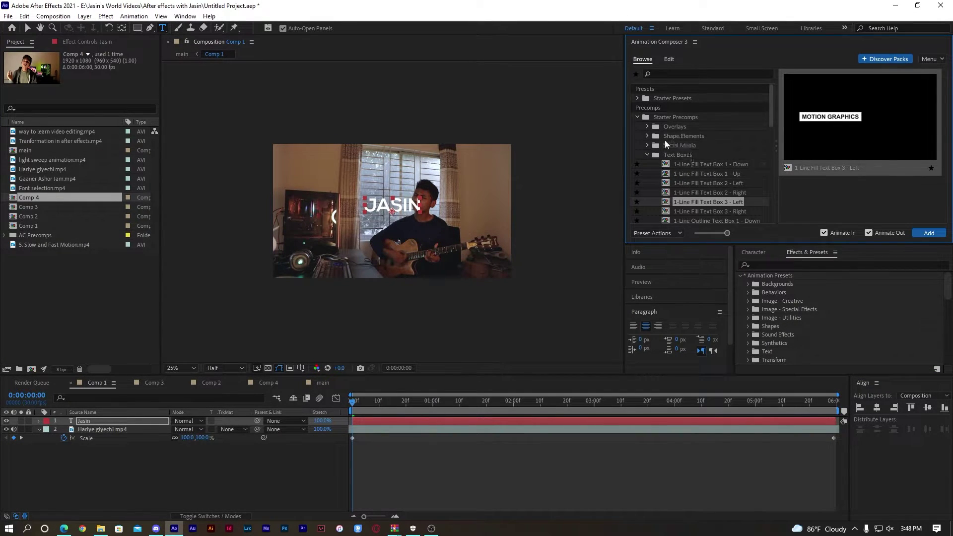
{"action": "left_click", "coordinate": [637, 98]}
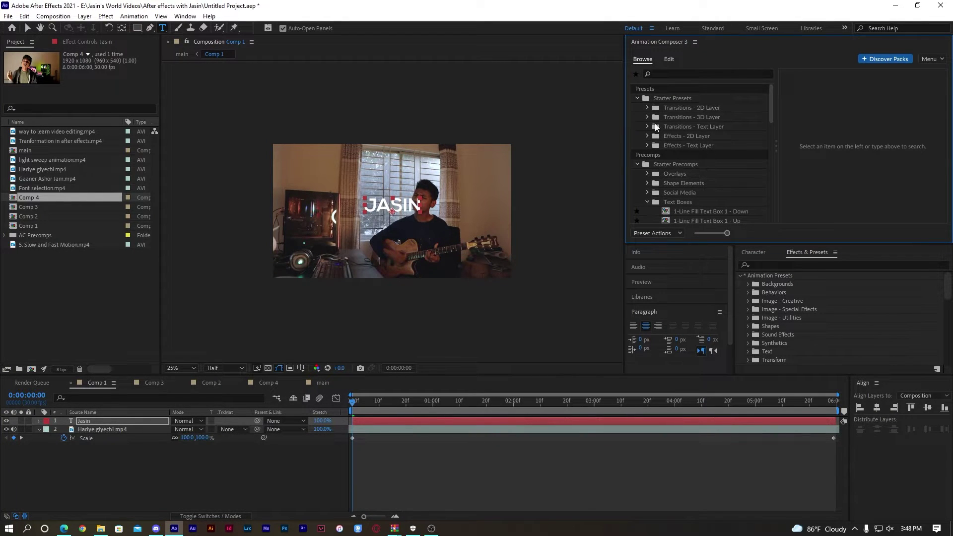
{"action": "left_click", "coordinate": [650, 145]}
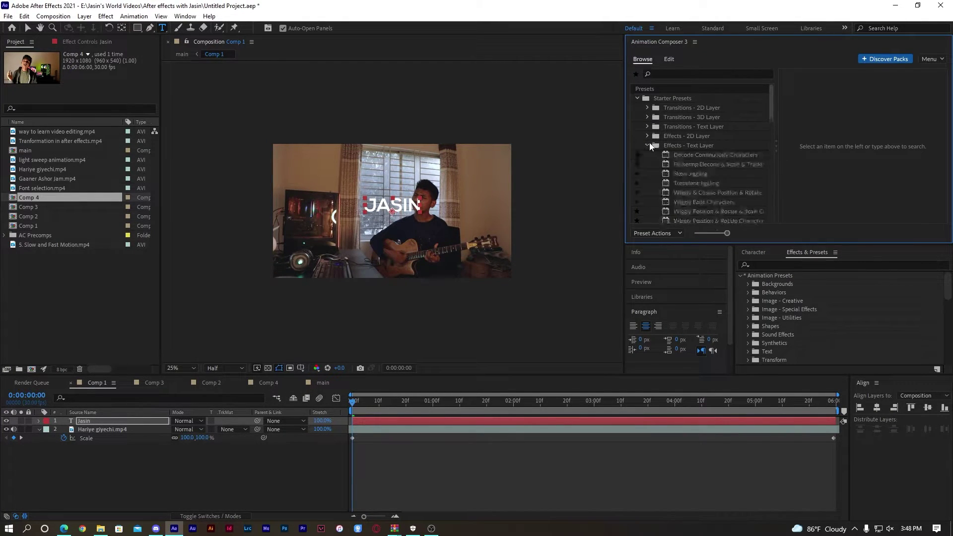
{"action": "left_click", "coordinate": [708, 184]}
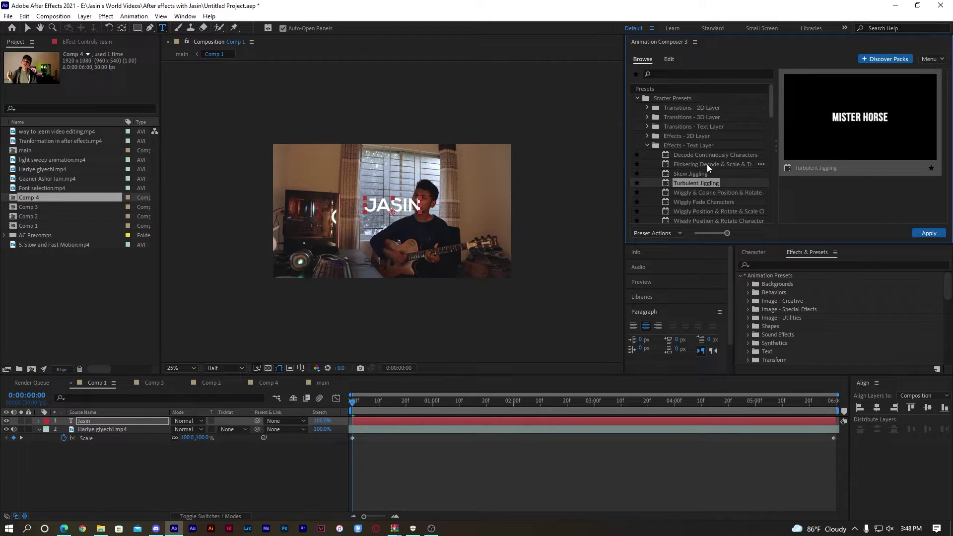
{"action": "left_click", "coordinate": [707, 163]}
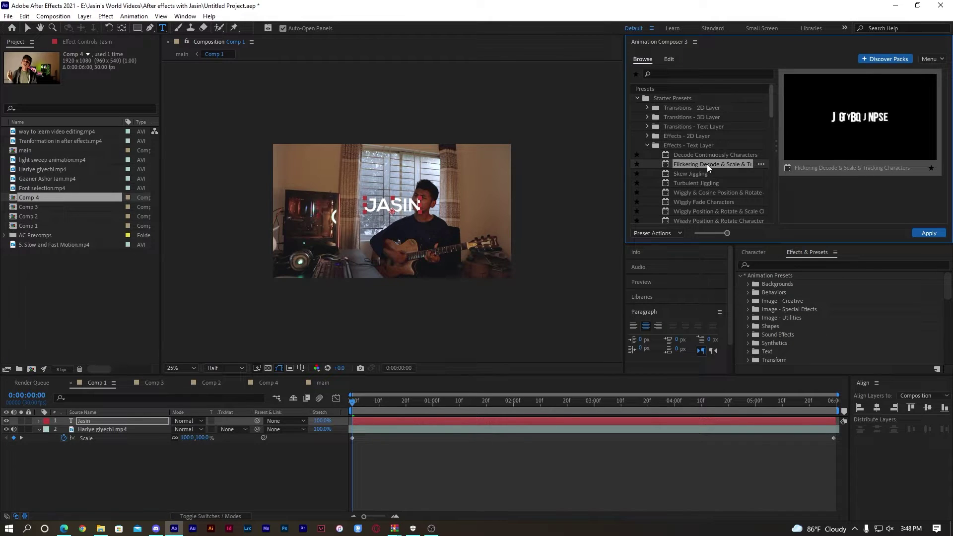
{"action": "left_click", "coordinate": [927, 233]}
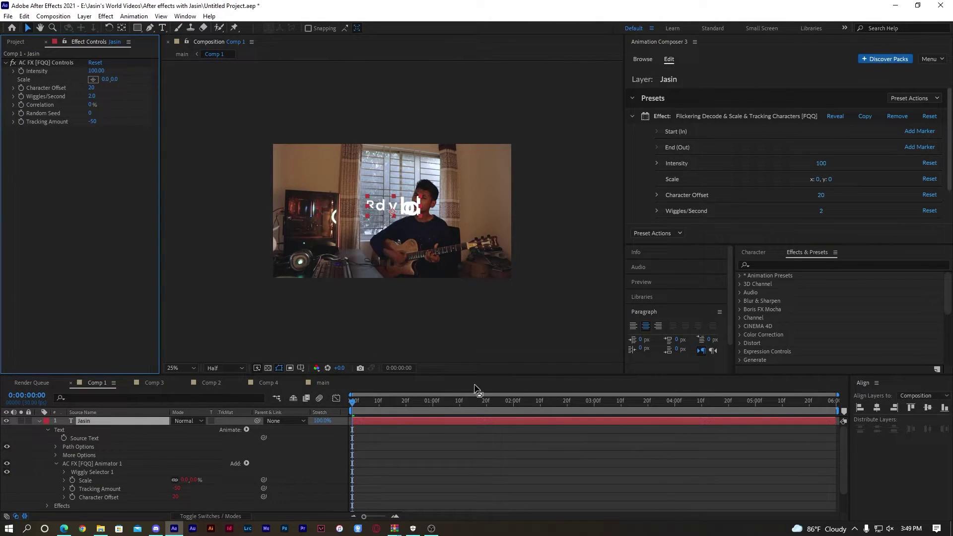
{"action": "key", "text": "space"}
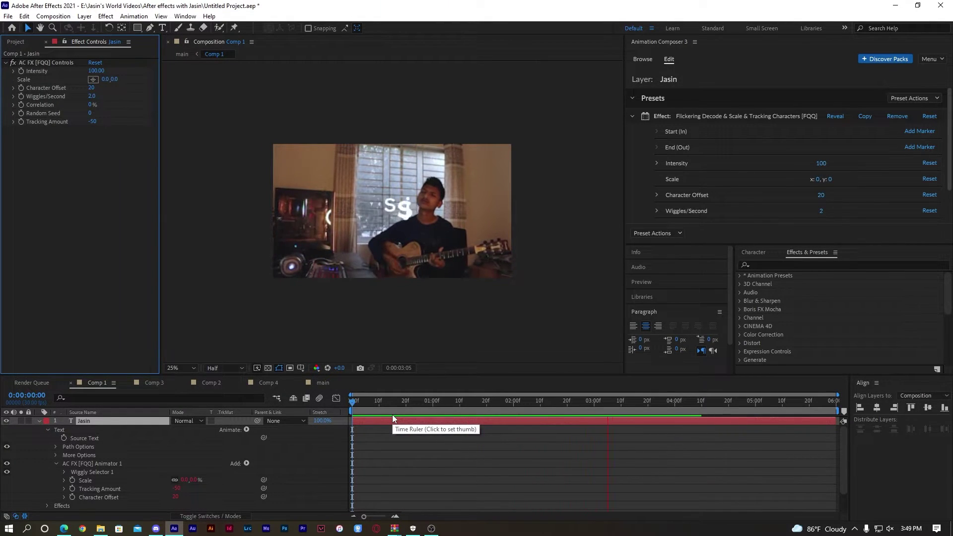
{"action": "key", "text": "space"}
{"action": "key", "text": "ctrl+z"}
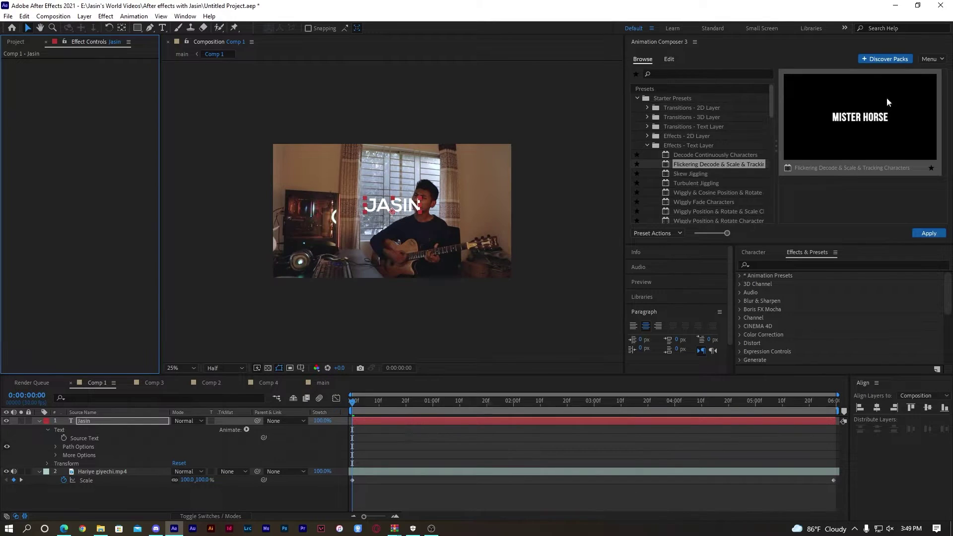
Apply the Overshoot Position & Rotate 2D-layer transition from the bottom to the first-name layer as an In animation.
{"action": "left_click", "coordinate": [695, 164]}
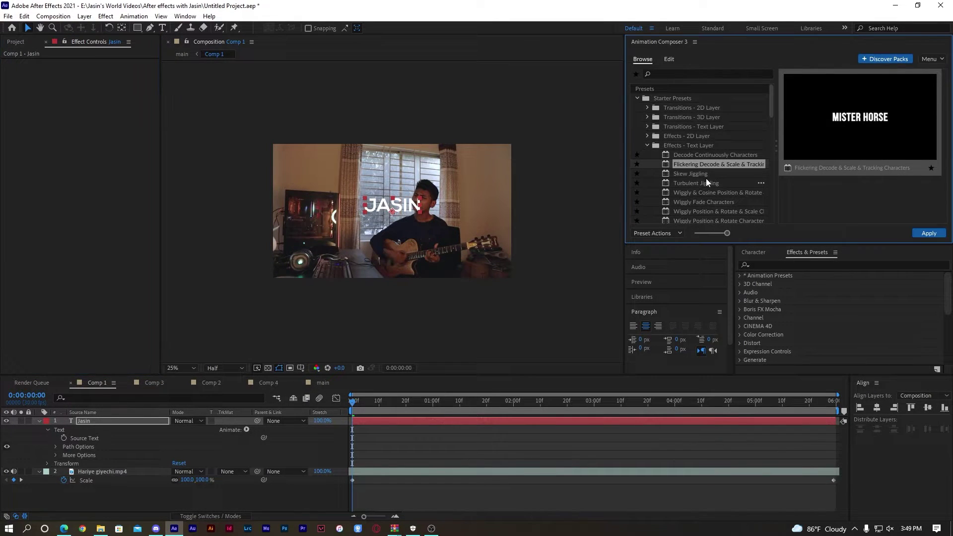
{"action": "left_click", "coordinate": [646, 136]}
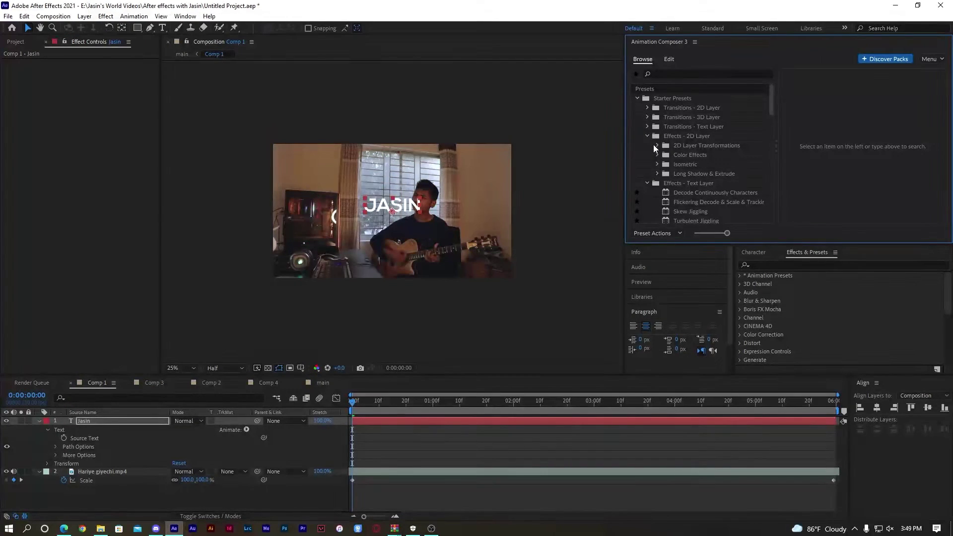
{"action": "left_click", "coordinate": [656, 145]}
{"action": "left_click", "coordinate": [701, 172]}
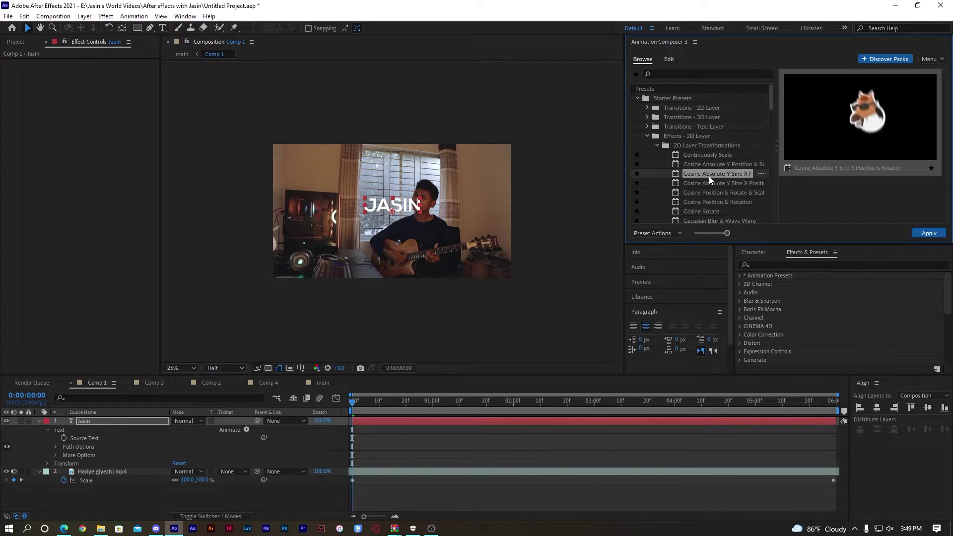
{"action": "left_click", "coordinate": [648, 137]}
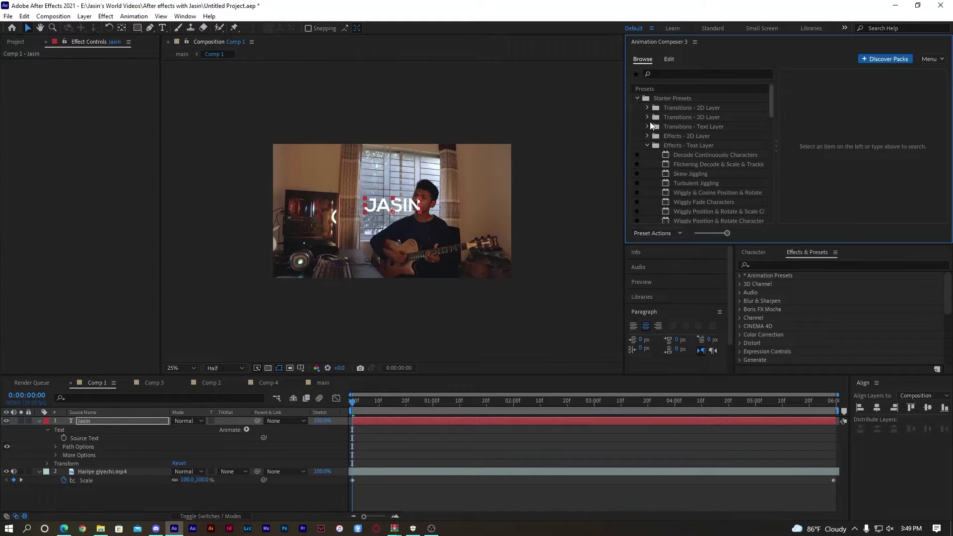
{"action": "left_click", "coordinate": [648, 107]}
{"action": "left_click", "coordinate": [686, 147]}
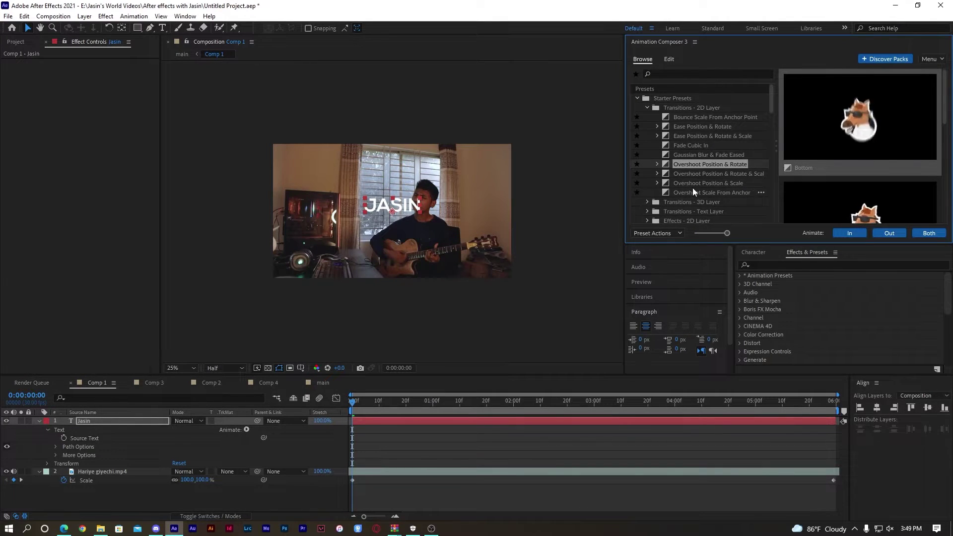
{"action": "left_click", "coordinate": [849, 233]}
Preview the first-name text's entrance animation in Comp 1, stopping the playhead at 0:00:00:21.
{"action": "key", "text": "space"}
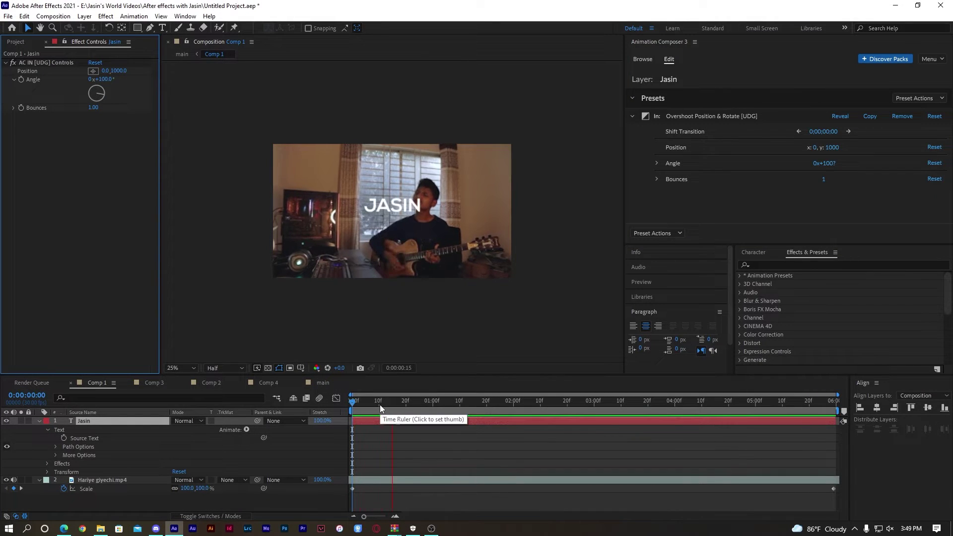
{"action": "key", "text": "space"}
{"action": "left_click_drag", "start_coordinate": [418, 401], "coordinate": [380, 403]}
{"action": "key", "text": "space"}
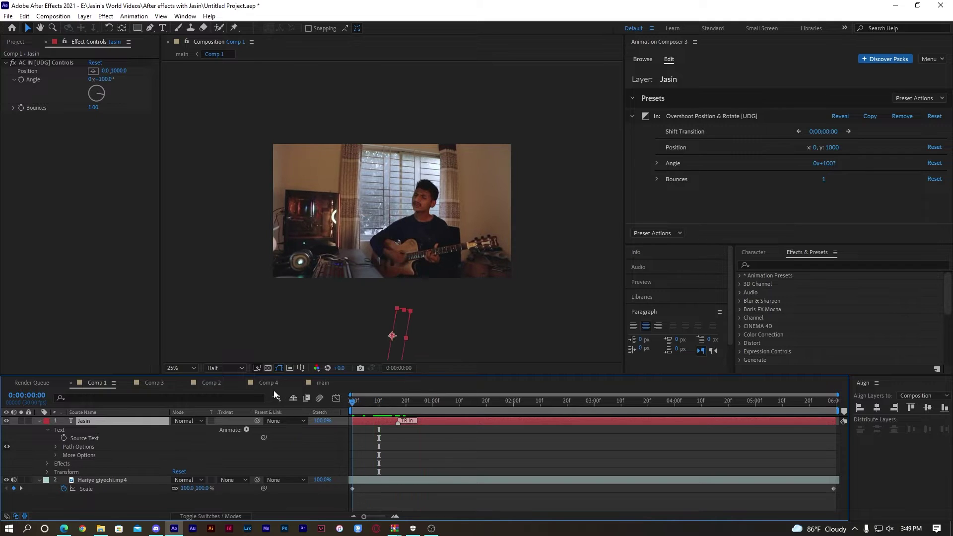
{"action": "key", "text": "space"}
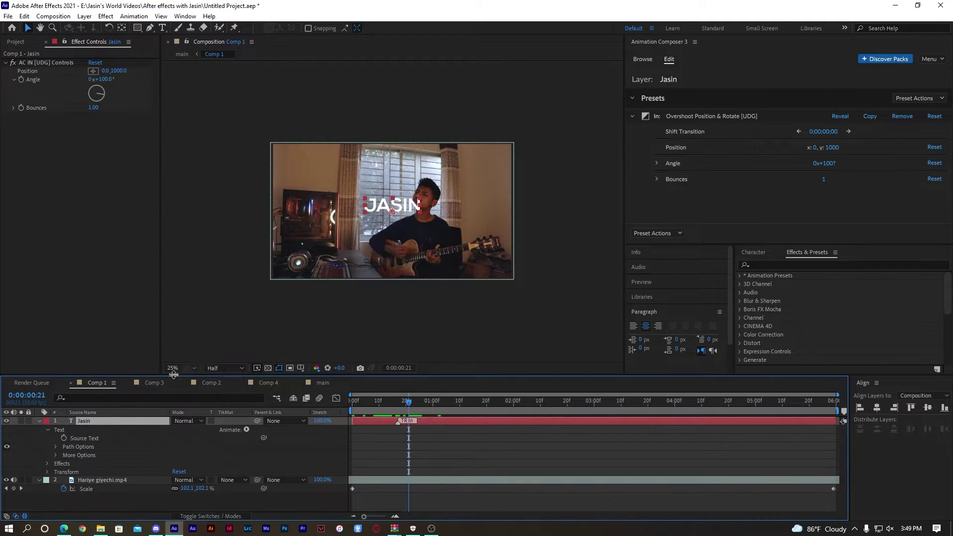
Add a separate text layer with the person's last name just below the first name, and select all its text.
{"action": "left_click", "coordinate": [162, 28]}
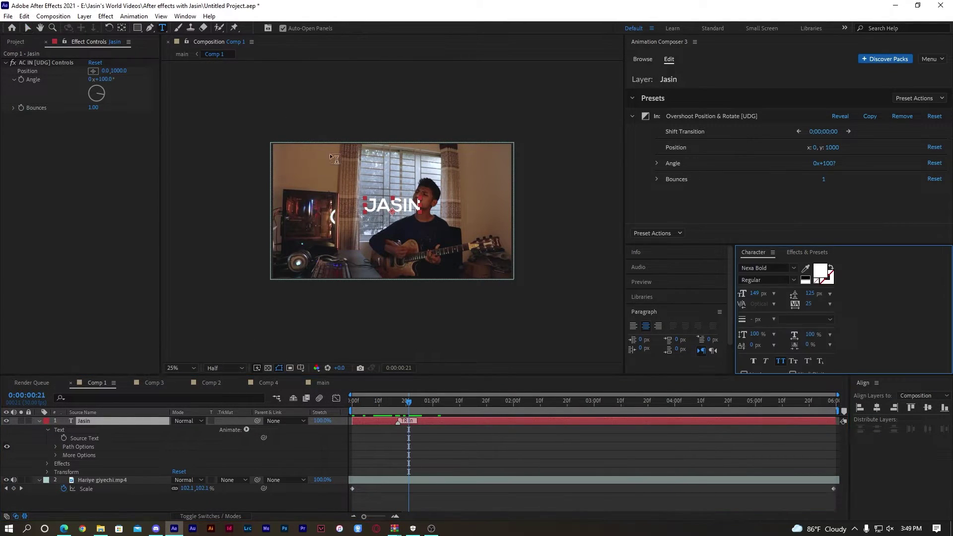
{"action": "left_click", "coordinate": [343, 227]}
{"action": "type", "text": "Hossain"}
{"action": "key", "text": "ctrl+a"}
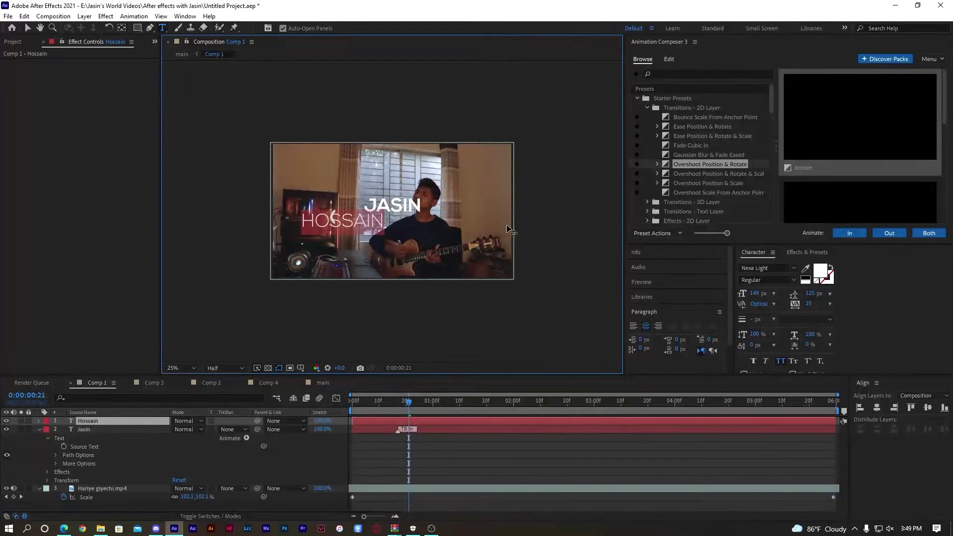
Apply the top variant of the Overshoot Position & Rotate & Scale Characters text transition to the last-name layer as an In animation.
{"action": "scroll", "coordinate": [648, 201], "scroll_direction": "down", "scroll_amount": 2}
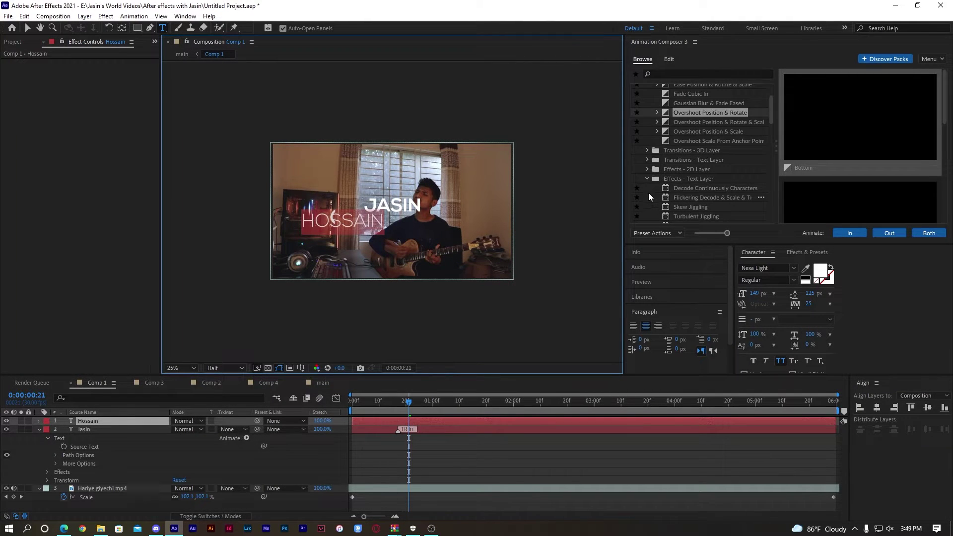
{"action": "left_click", "coordinate": [647, 169]}
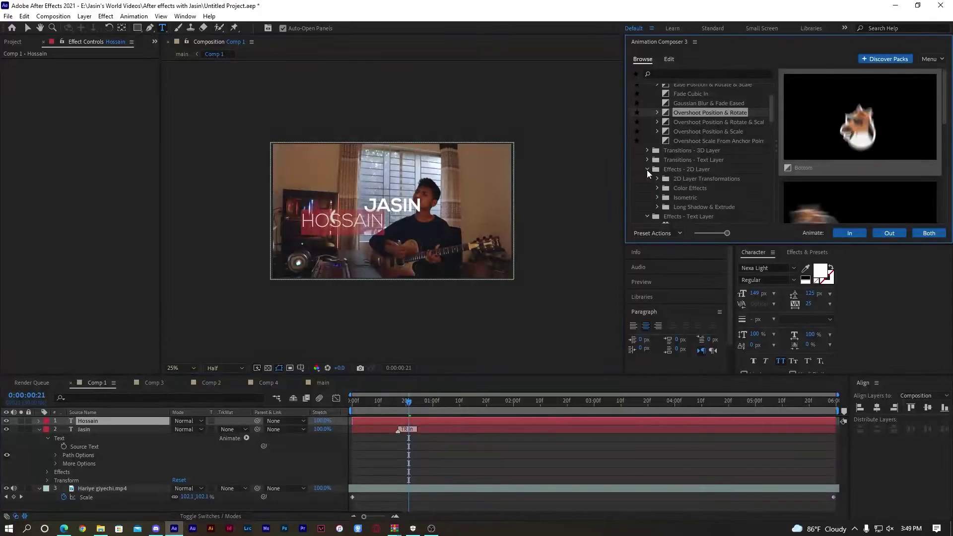
{"action": "left_click", "coordinate": [645, 168]}
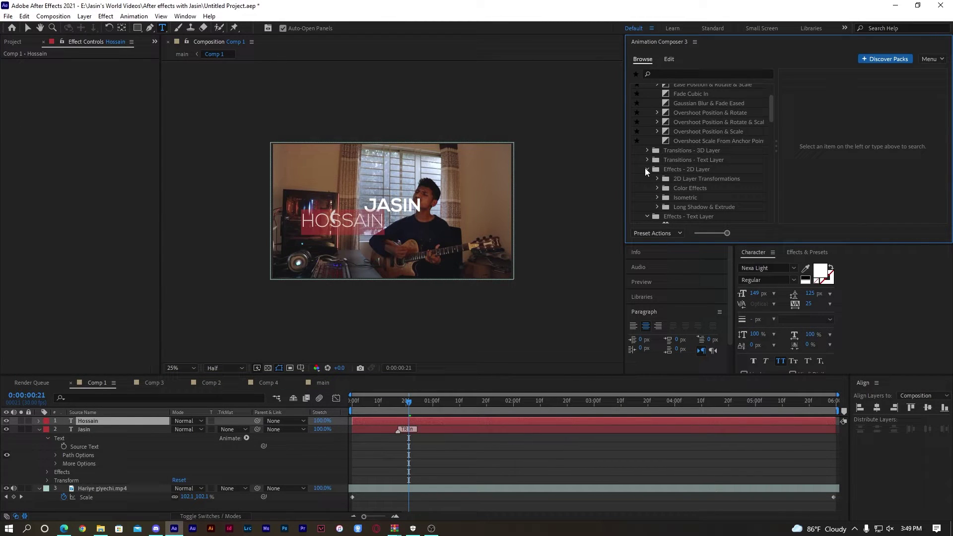
{"action": "left_click", "coordinate": [647, 159]}
{"action": "left_click", "coordinate": [658, 178]}
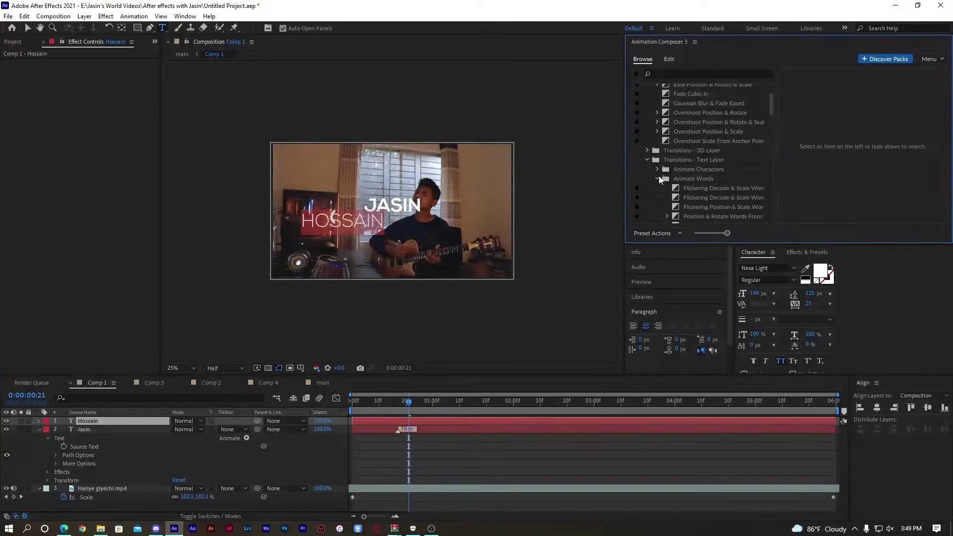
{"action": "left_click", "coordinate": [695, 203]}
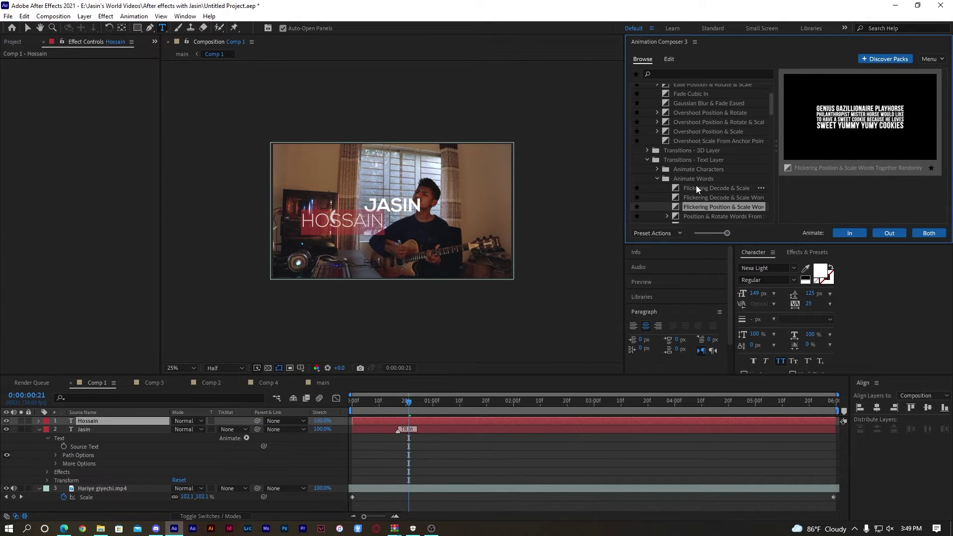
{"action": "left_click", "coordinate": [659, 179]}
{"action": "left_click", "coordinate": [657, 169]}
{"action": "left_click", "coordinate": [701, 199]}
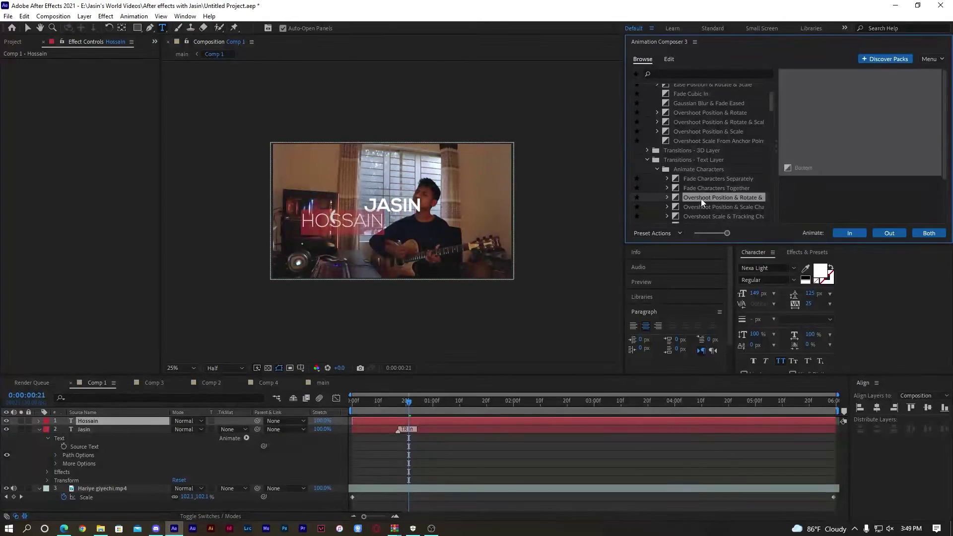
{"action": "scroll", "coordinate": [874, 194], "scroll_direction": "down", "scroll_amount": 1}
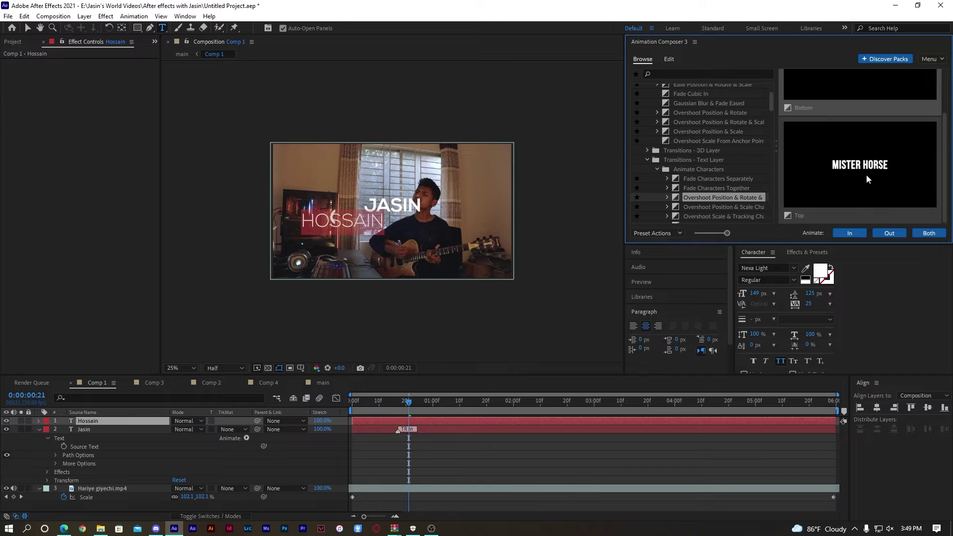
{"action": "left_click", "coordinate": [862, 237]}
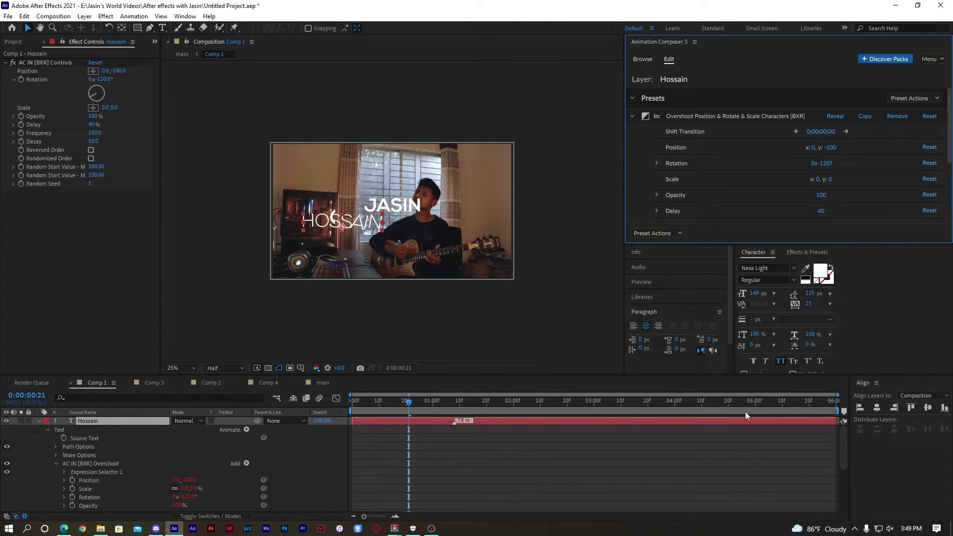
Centre the last-name layer horizontally in the composition and preview its entrance animation.
{"action": "left_click", "coordinate": [883, 409]}
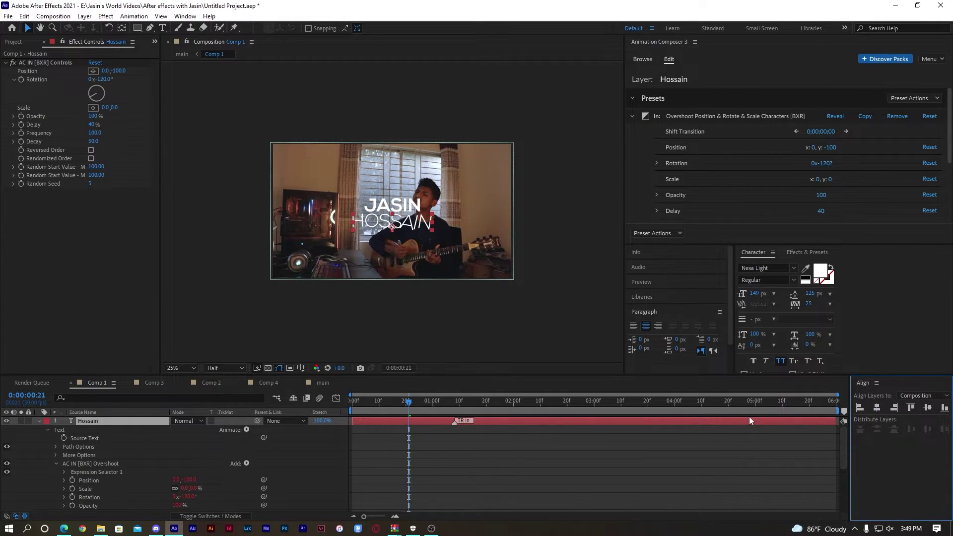
{"action": "key", "text": "space"}
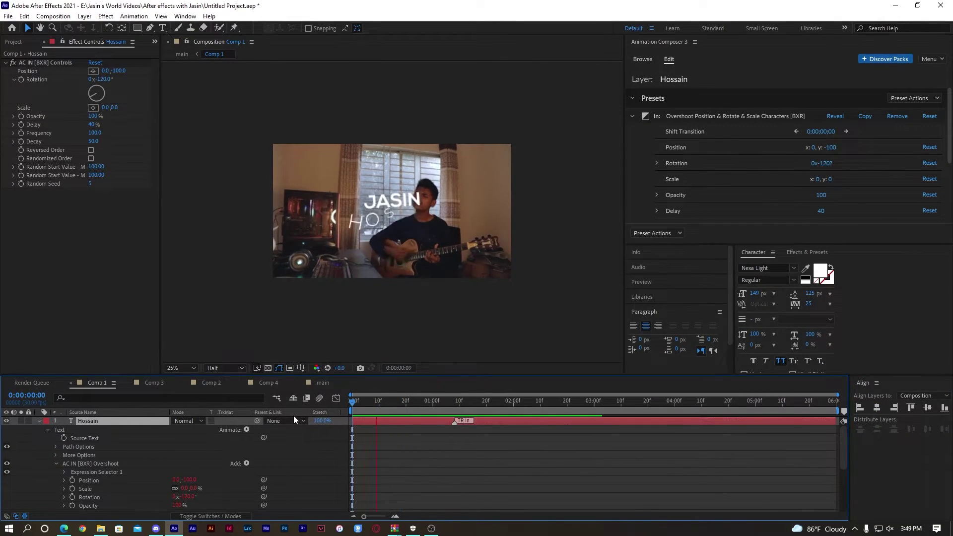
{"action": "key", "text": "space"}
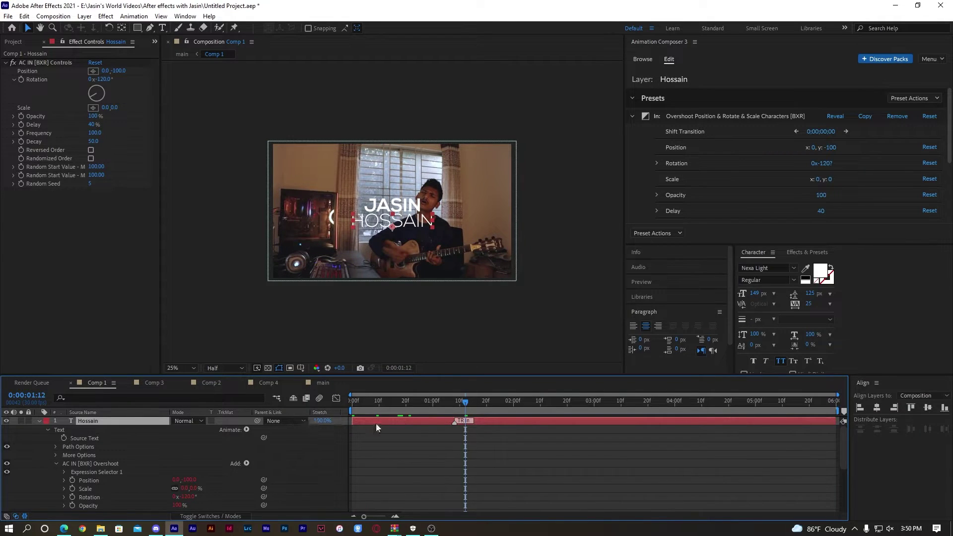
Shift the last-name layer to start about 8 frames into Comp 1, previewing the timing against the first name.
{"action": "left_click_drag", "start_coordinate": [391, 419], "coordinate": [400, 420]}
{"action": "key", "text": "Home"}
{"action": "key", "text": "space"}
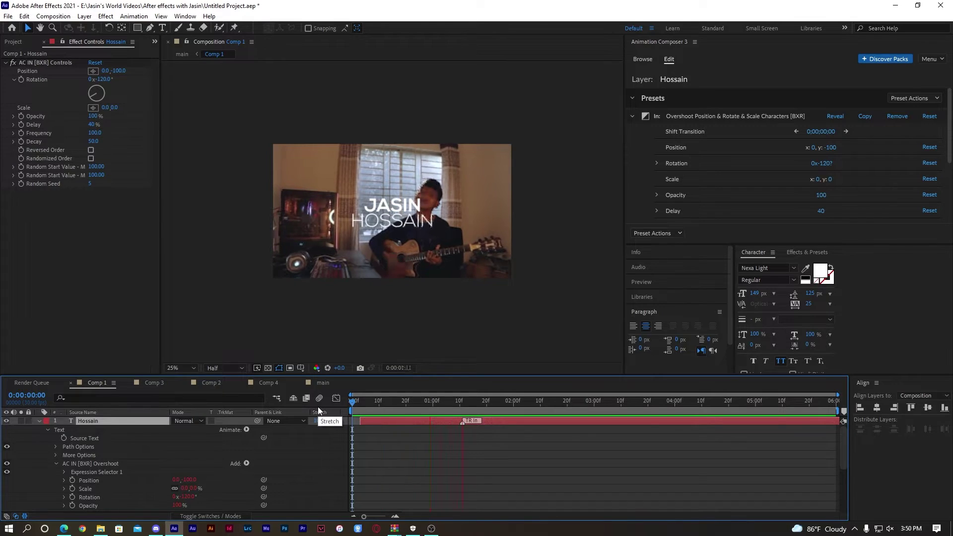
{"action": "left_click_drag", "start_coordinate": [380, 418], "coordinate": [394, 418]}
{"action": "key", "text": "space"}
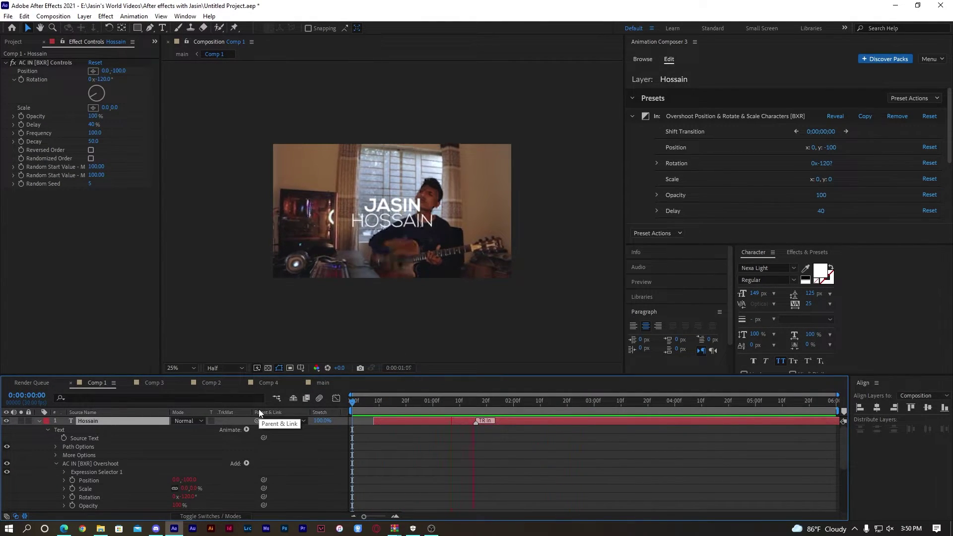
{"action": "key", "text": "space"}
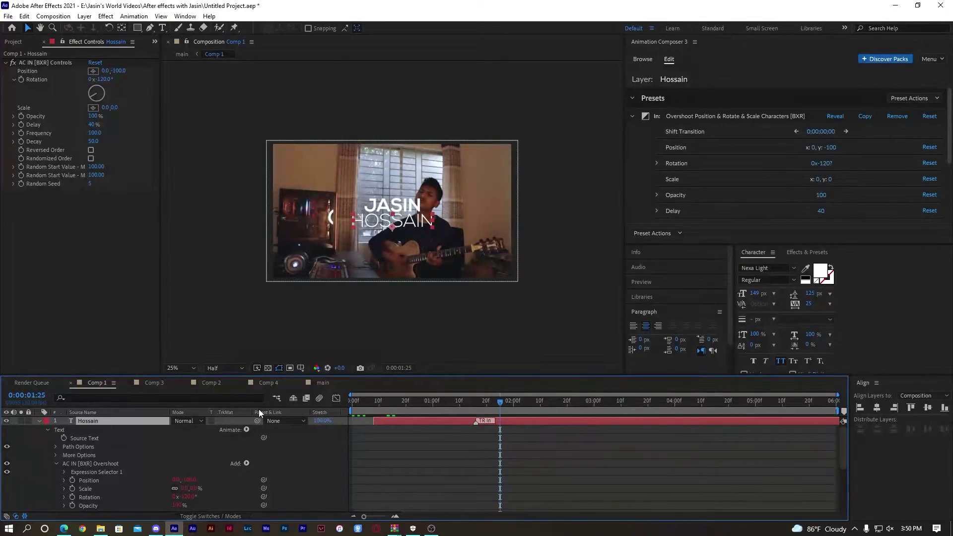
Open the main composition and play it through the first transition between Comp 1 and Comp 2.
{"action": "left_click", "coordinate": [15, 42]}
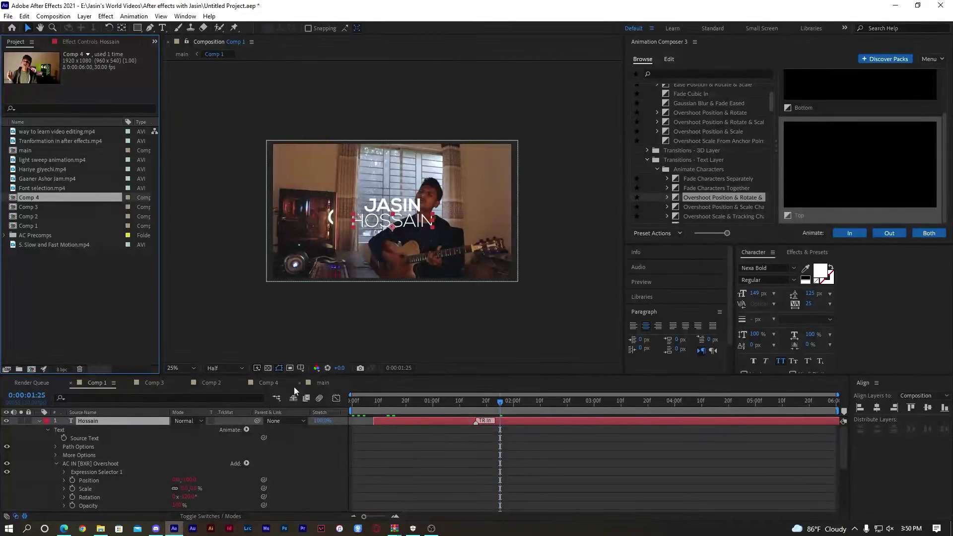
{"action": "left_click", "coordinate": [310, 386]}
{"action": "key", "text": "space"}
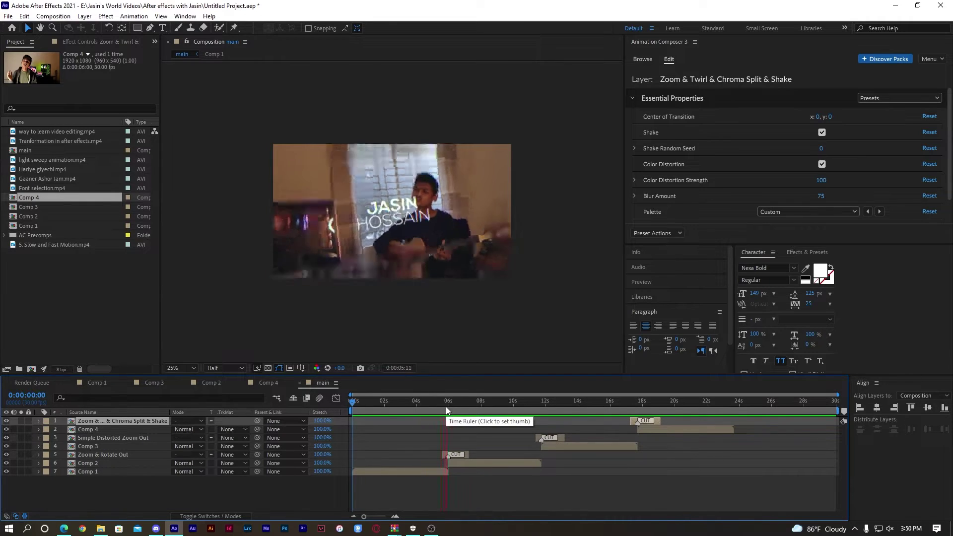
{"action": "key", "text": "space"}
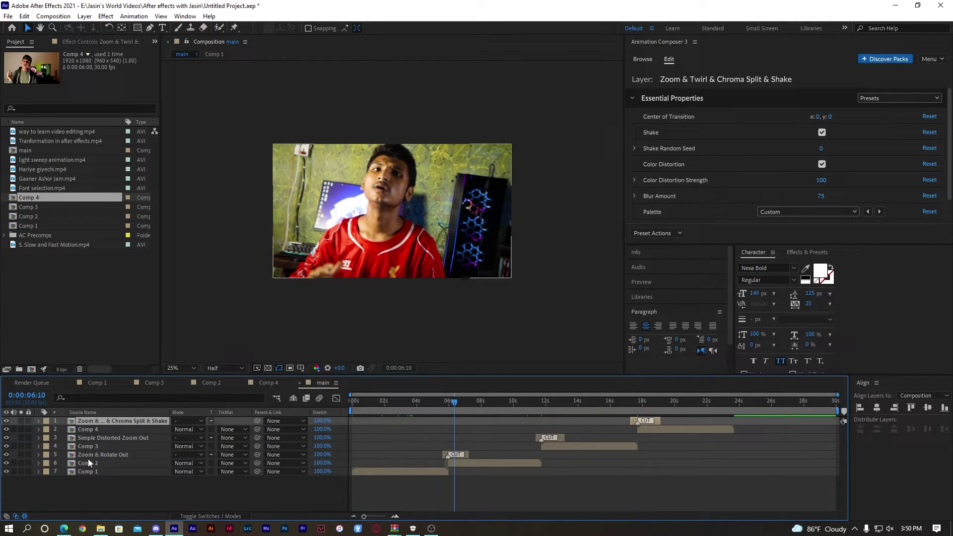
Open Comp 2 and add a text layer reading "content creator" over the clip.
{"action": "double_click", "coordinate": [104, 461]}
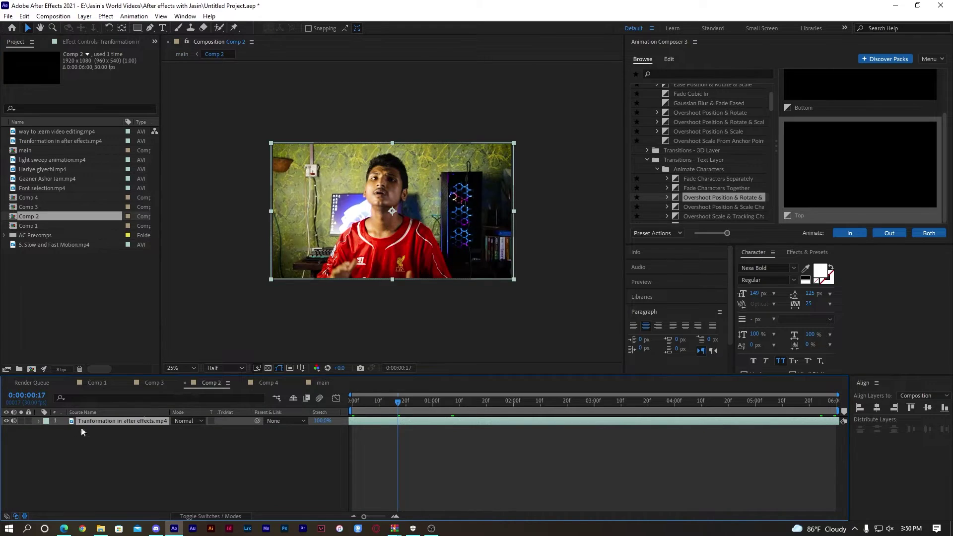
{"action": "left_click", "coordinate": [160, 27]}
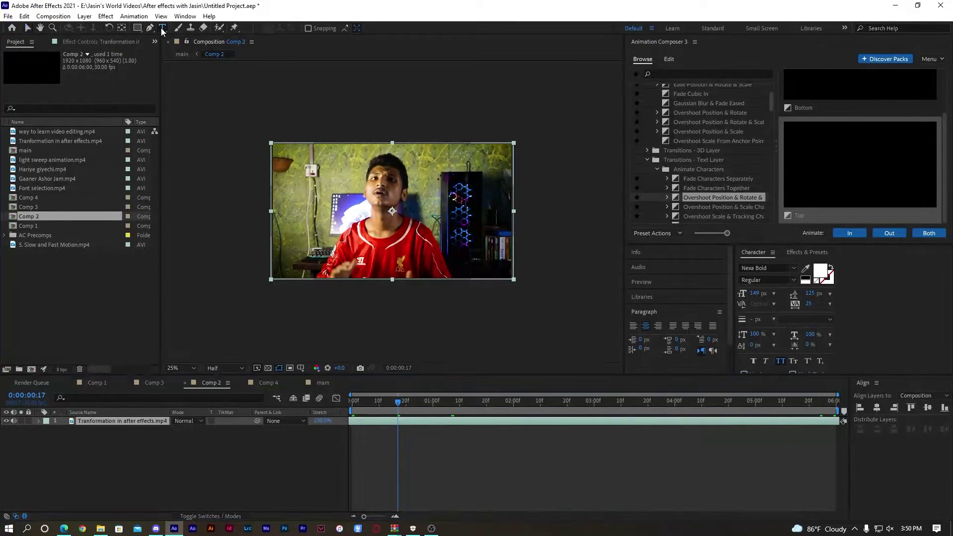
{"action": "left_click", "coordinate": [328, 208]}
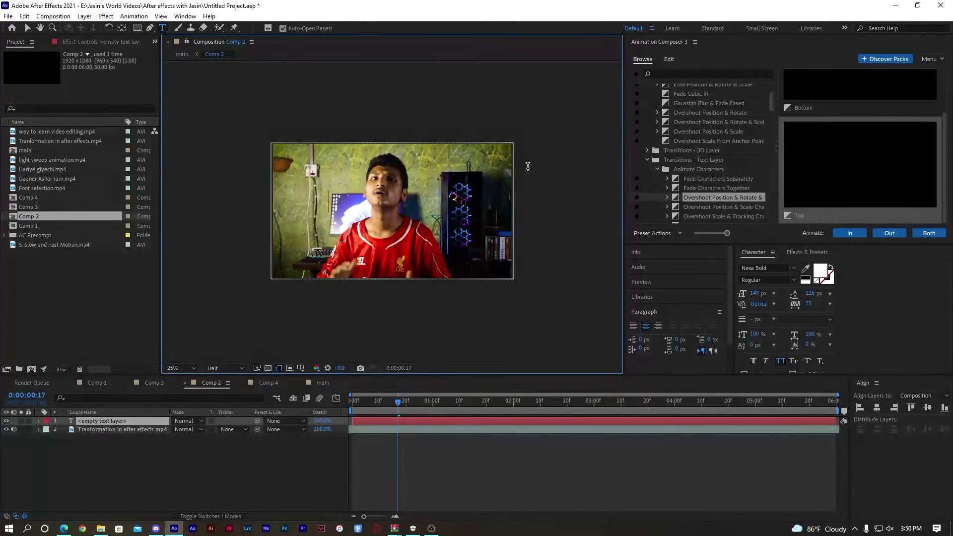
{"action": "type", "text": "content cre"}
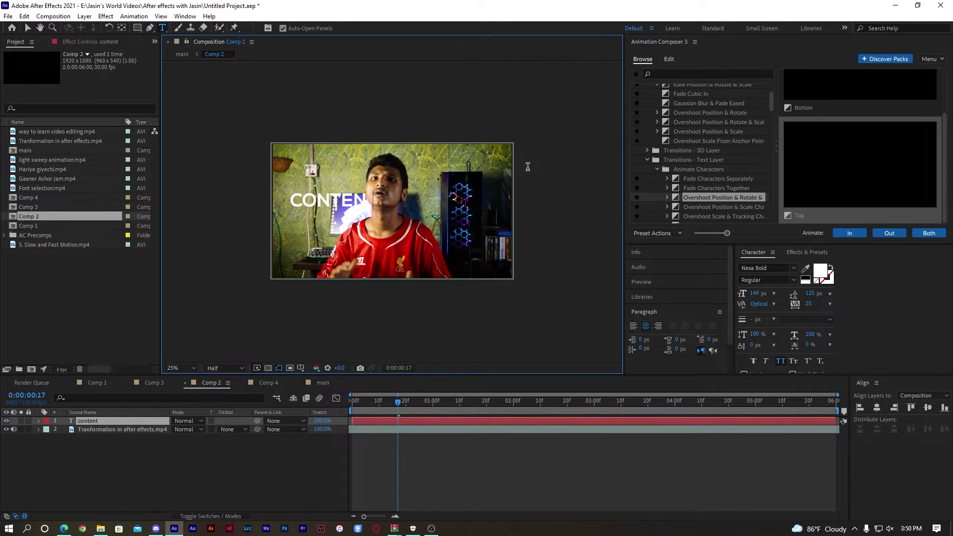
{"action": "type", "text": "ator"}
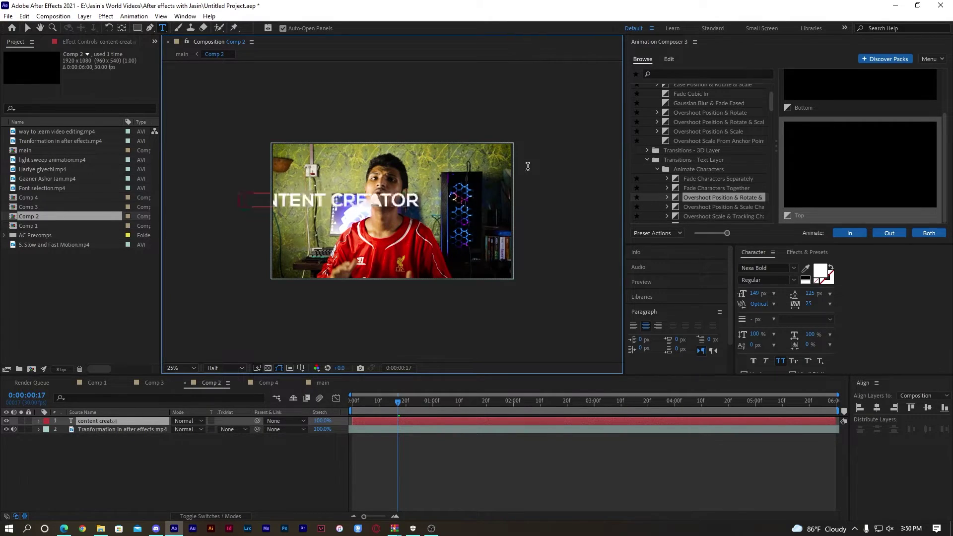
Try a golden-yellow fill colour (FFBA00) on the "content creator" text.
{"action": "key", "text": "ctrl+a"}
{"action": "left_click", "coordinate": [819, 271]}
{"action": "left_click_drag", "start_coordinate": [644, 229], "coordinate": [740, 113]}
{"action": "left_click_drag", "start_coordinate": [696, 254], "coordinate": [694, 287]}
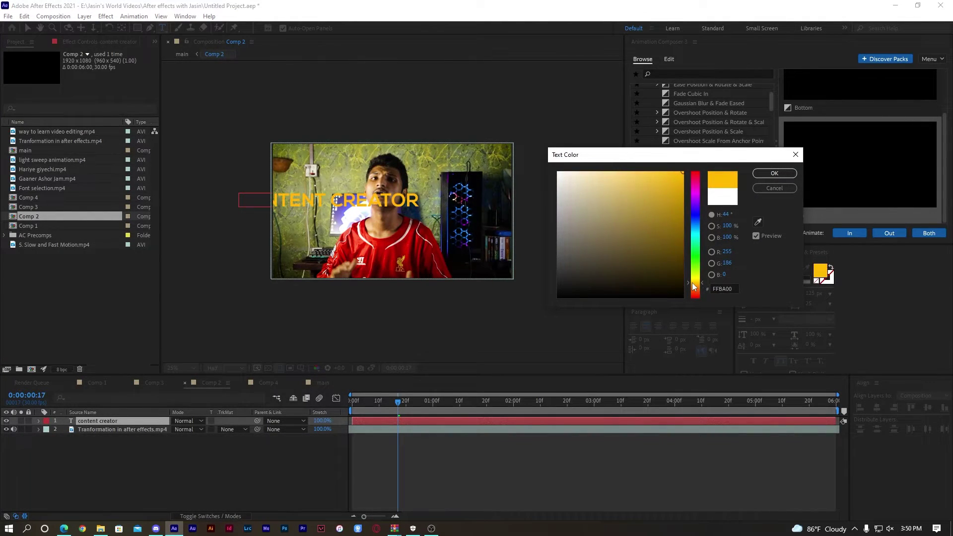
{"action": "left_click", "coordinate": [774, 174]}
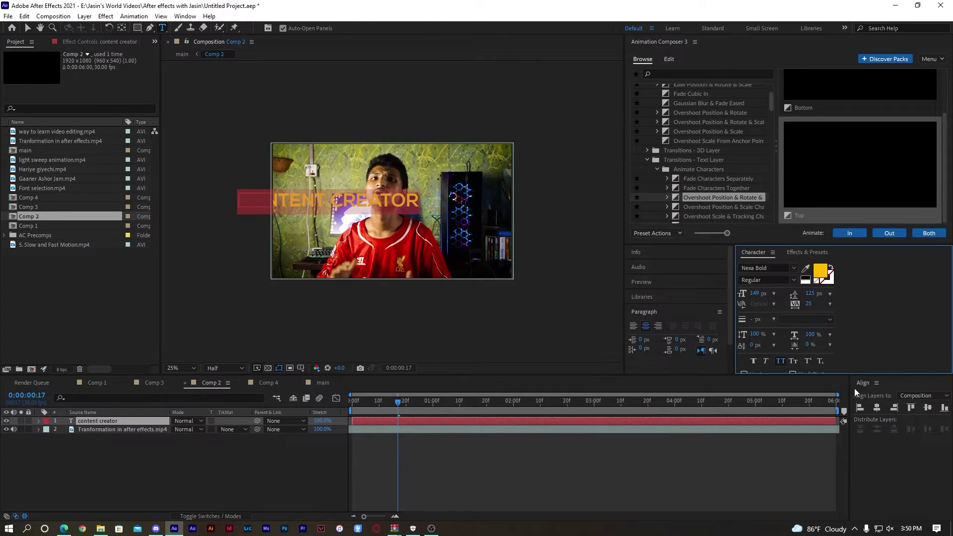
Centre the "content creator" text horizontally and vertically in the frame and set its fill colour to light blue (00A8FF).
{"action": "left_click", "coordinate": [877, 408]}
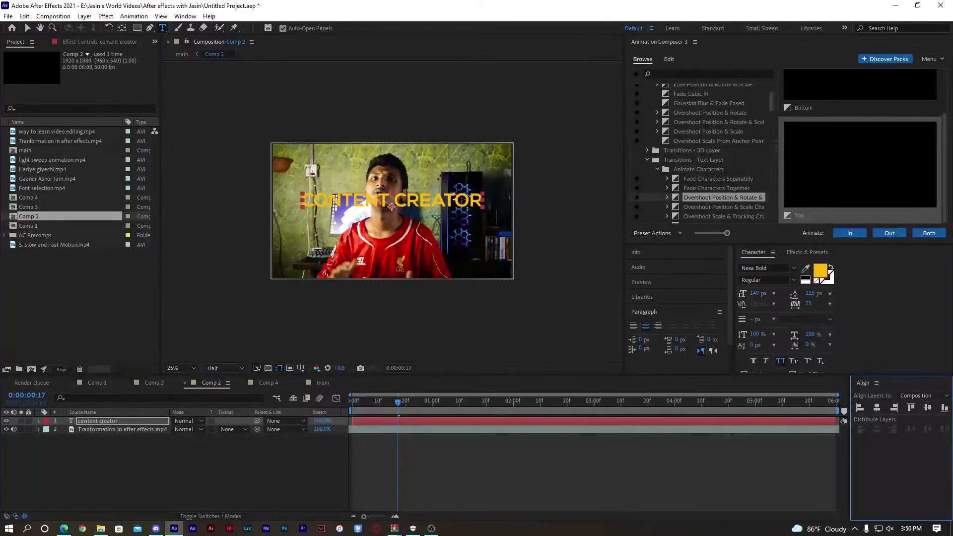
{"action": "left_click", "coordinate": [928, 408]}
{"action": "left_click", "coordinate": [831, 278]}
{"action": "left_click_drag", "start_coordinate": [596, 233], "coordinate": [689, 230]}
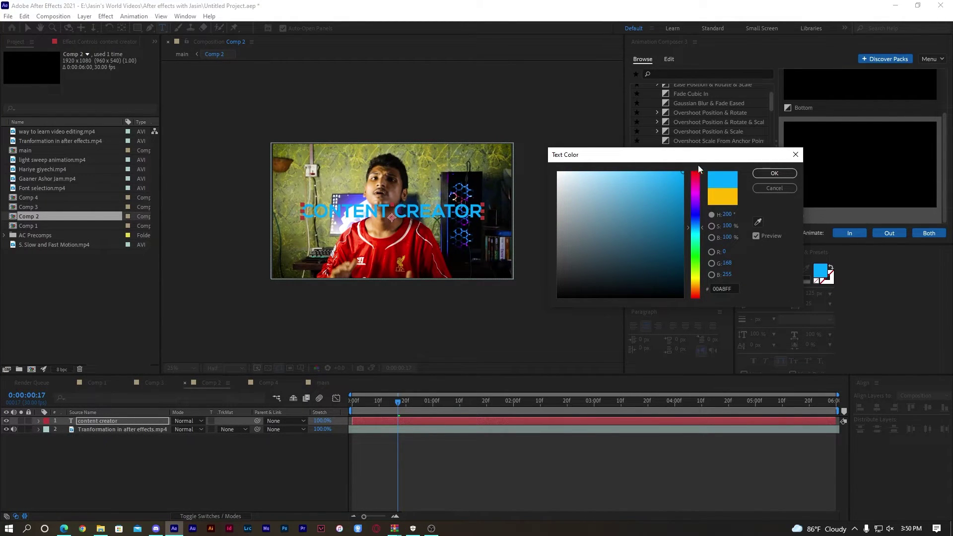
{"action": "left_click", "coordinate": [771, 174]}
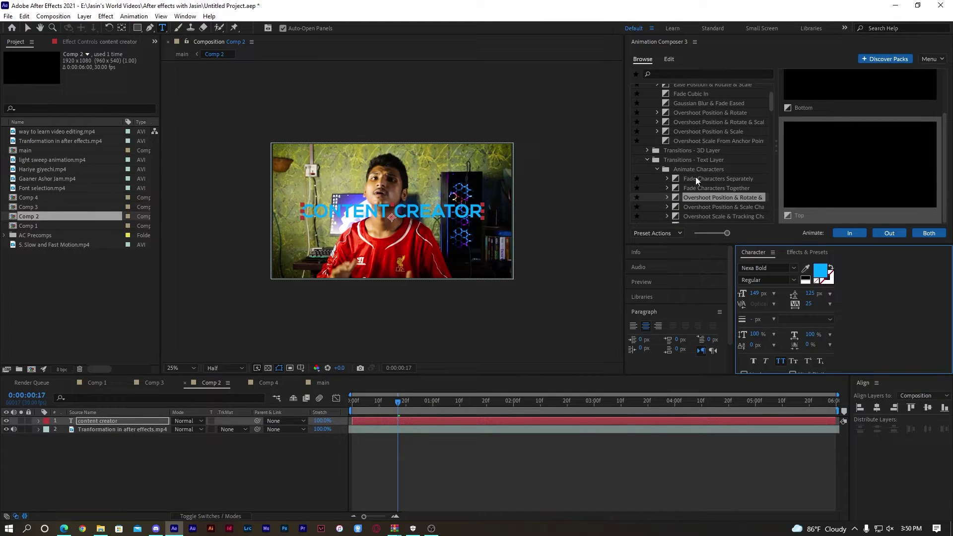
Apply the Scale Characters 1 From Start transition to the "content creator" layer as an In animation and check it in the timeline.
{"action": "scroll", "coordinate": [669, 162], "scroll_direction": "down", "scroll_amount": 4}
{"action": "left_click", "coordinate": [666, 160]}
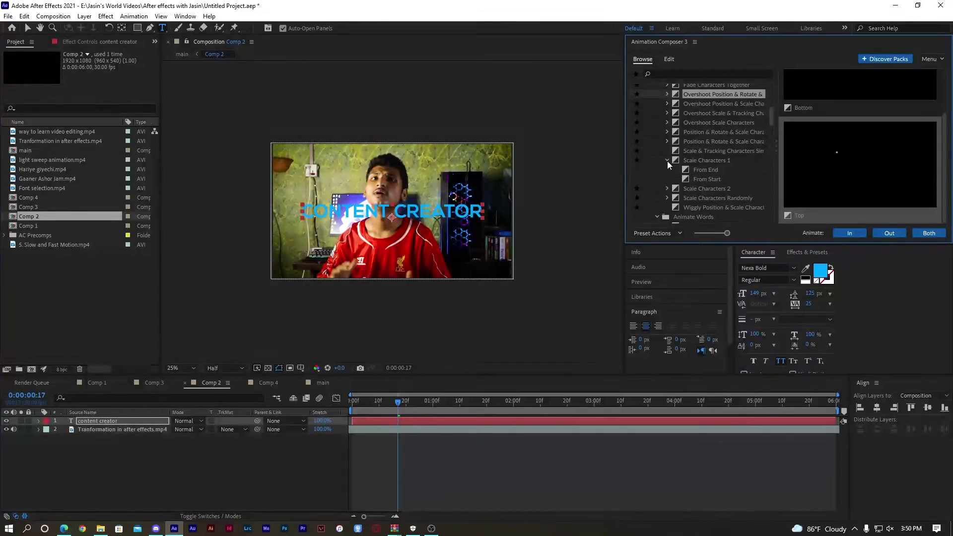
{"action": "left_click", "coordinate": [697, 173]}
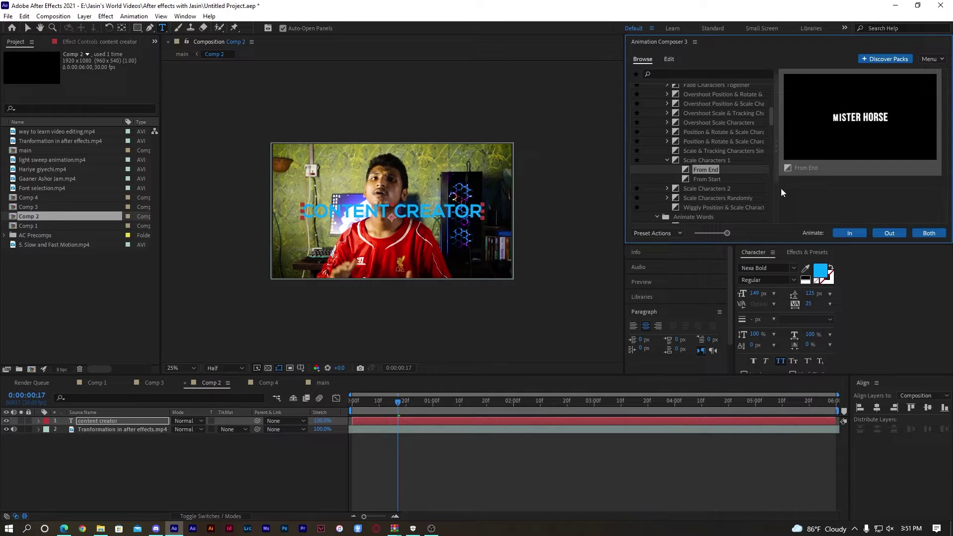
{"action": "left_click", "coordinate": [733, 179]}
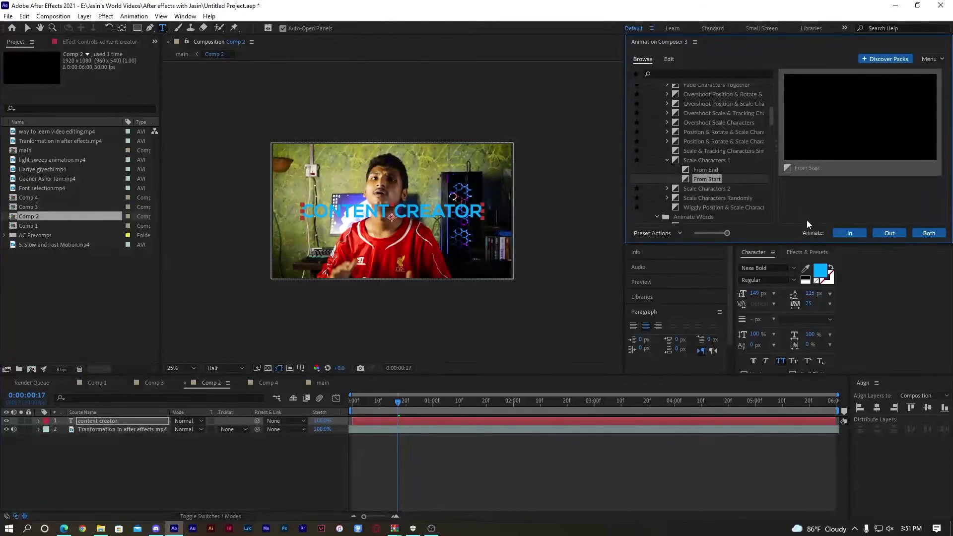
{"action": "left_click", "coordinate": [852, 233]}
{"action": "left_click_drag", "start_coordinate": [487, 409], "coordinate": [532, 410]}
Add Scale Characters 1 From Start as the "content creator" layer's Out animation and preview Comp 2.
{"action": "left_click", "coordinate": [643, 59]}
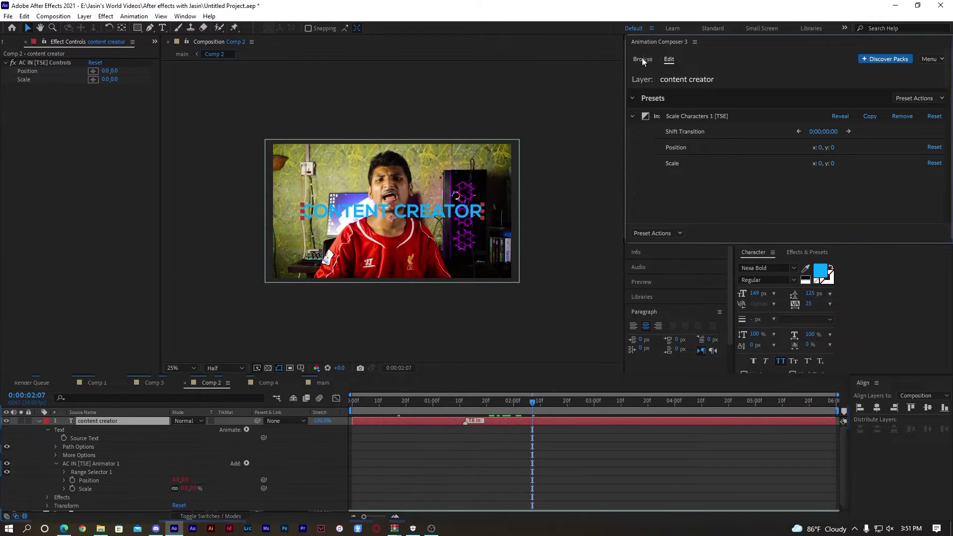
{"action": "left_click", "coordinate": [890, 231]}
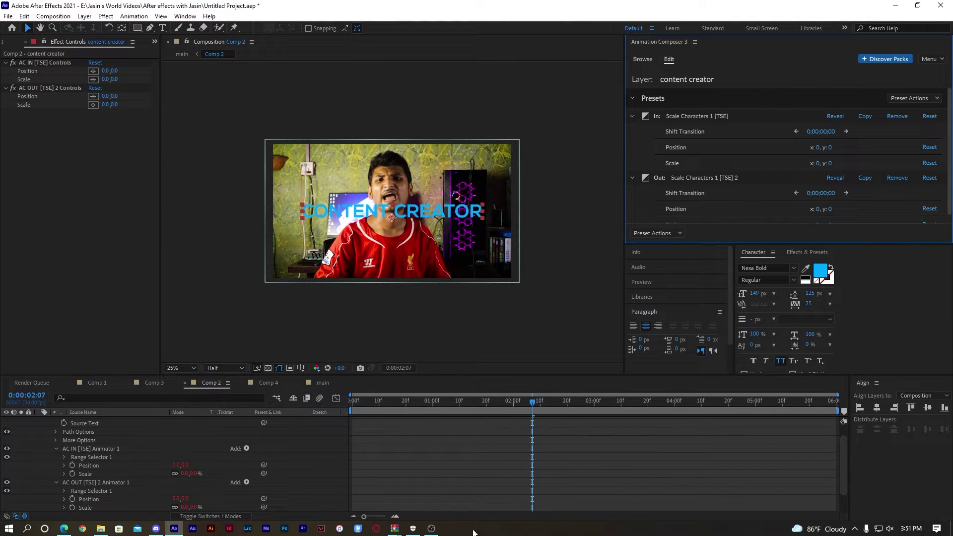
{"action": "scroll", "coordinate": [404, 478], "scroll_direction": "up", "scroll_amount": 1}
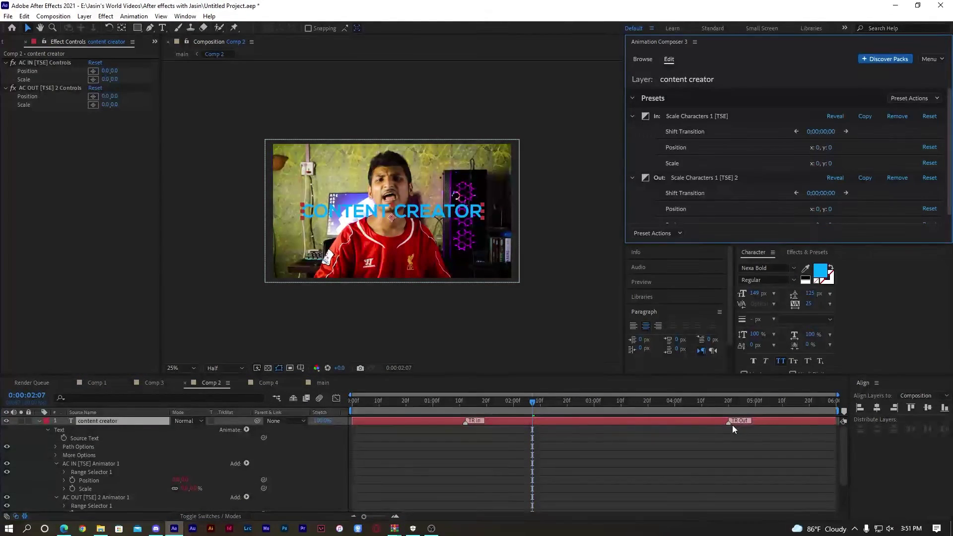
{"action": "left_click", "coordinate": [655, 425]}
{"action": "key", "text": "space"}
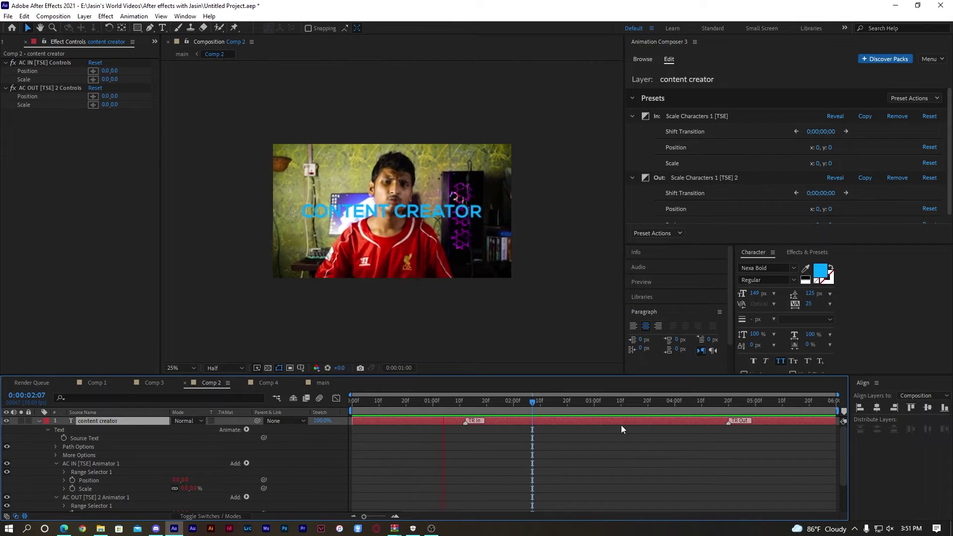
{"action": "key", "text": "space"}
Preview the main composition from 0:00:05:20 to check the Comp 2 section and its transitions.
{"action": "left_click", "coordinate": [89, 384]}
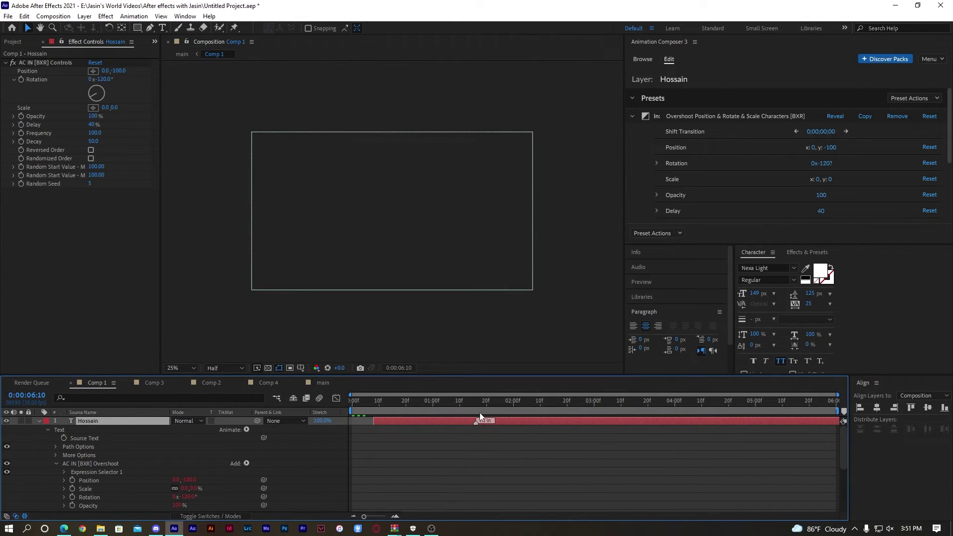
{"action": "left_click", "coordinate": [323, 383]}
{"action": "left_click_drag", "start_coordinate": [466, 407], "coordinate": [444, 410]}
{"action": "key", "text": "space"}
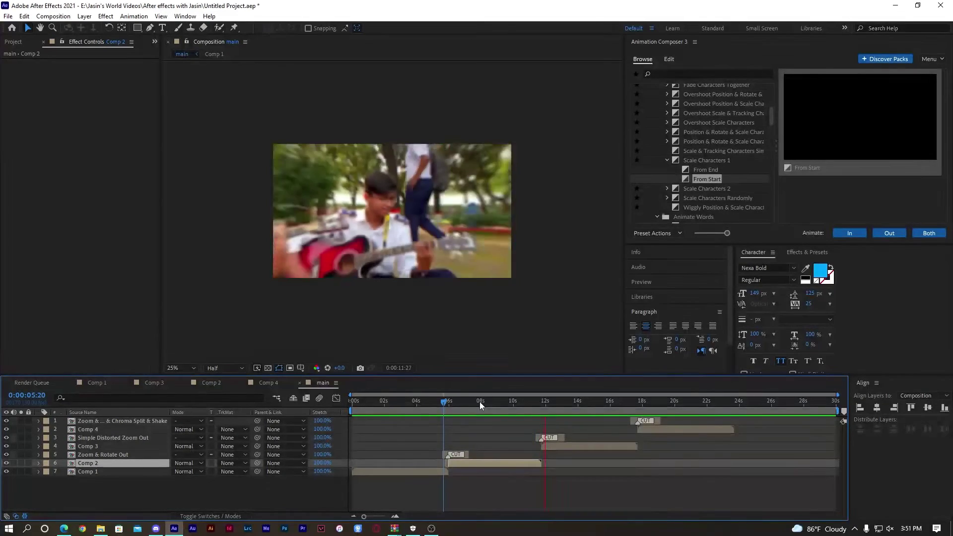
{"action": "key", "text": "space"}
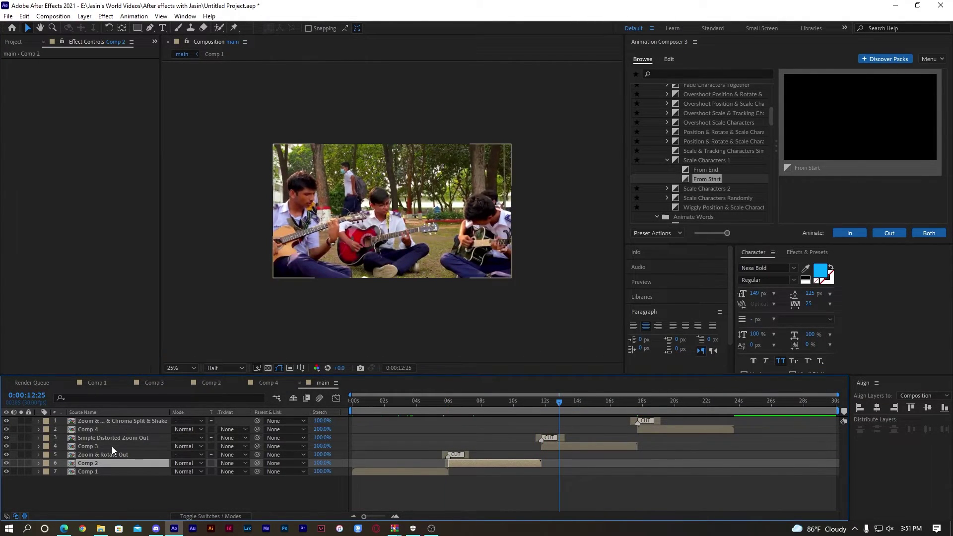
Add a "singing" text layer to Comp 3 over the guitar clip.
{"action": "left_click", "coordinate": [112, 445]}
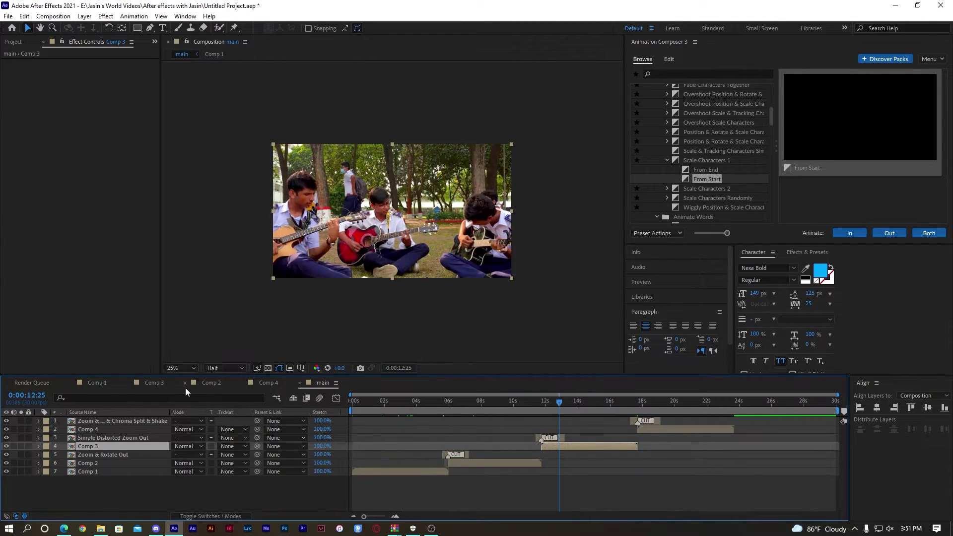
{"action": "left_click", "coordinate": [143, 383]}
{"action": "left_click", "coordinate": [162, 27]}
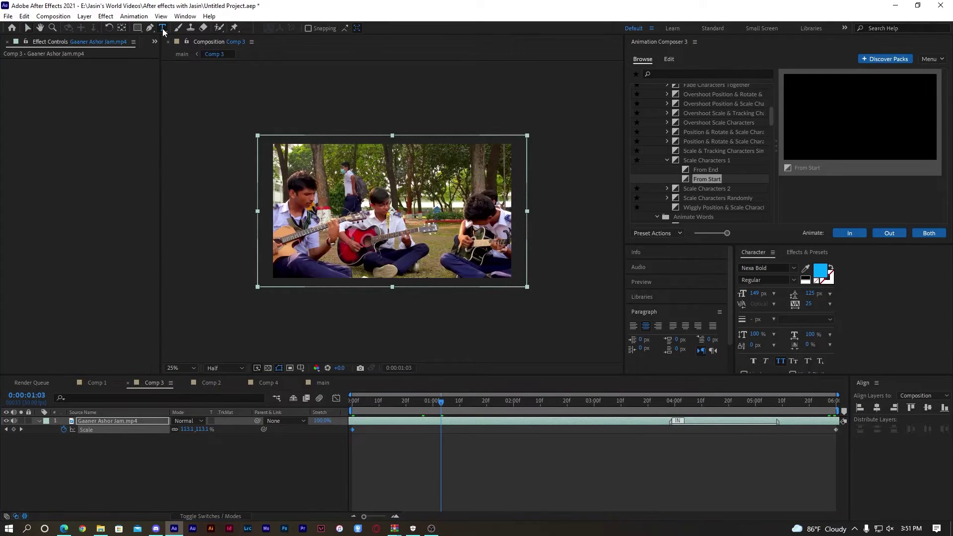
{"action": "left_click", "coordinate": [340, 209]}
{"action": "type", "text": "singing"}
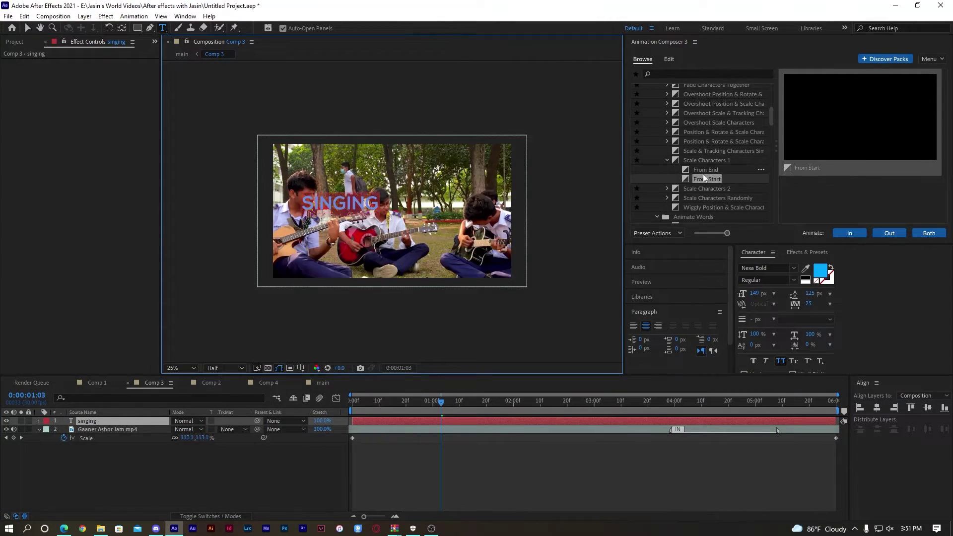
Apply the Position Words Together From Start transition to the "singing" layer as both its In and Out animation.
{"action": "scroll", "coordinate": [709, 183], "scroll_direction": "down", "scroll_amount": 4}
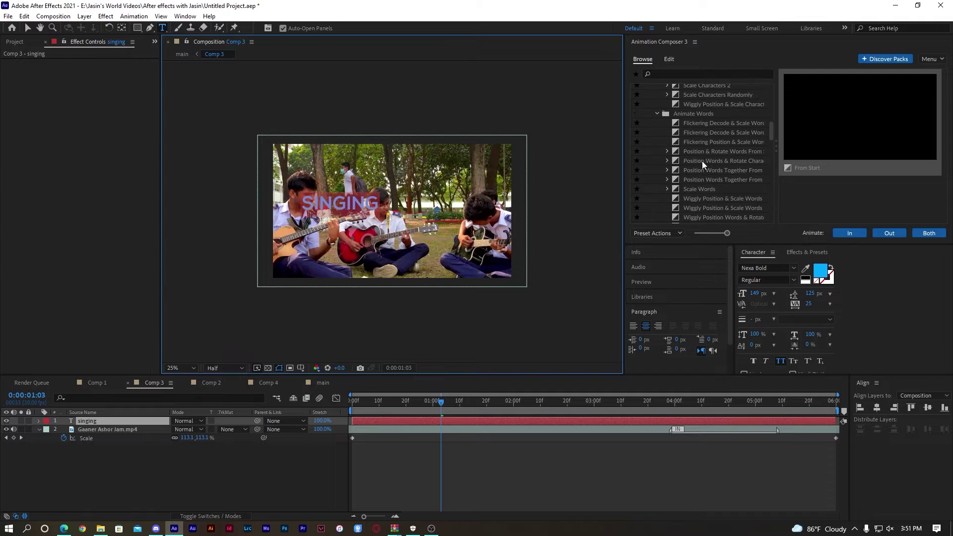
{"action": "left_click", "coordinate": [707, 131]}
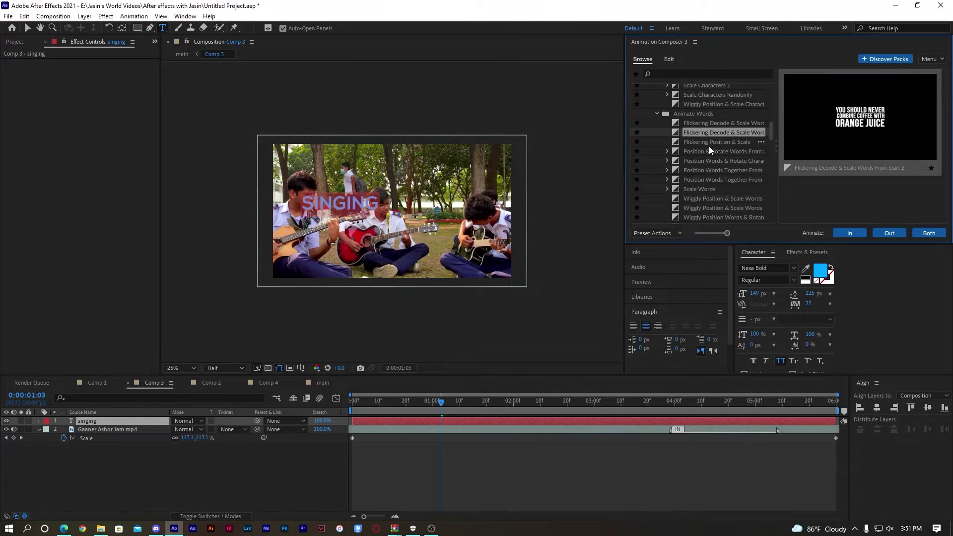
{"action": "left_click", "coordinate": [708, 179]}
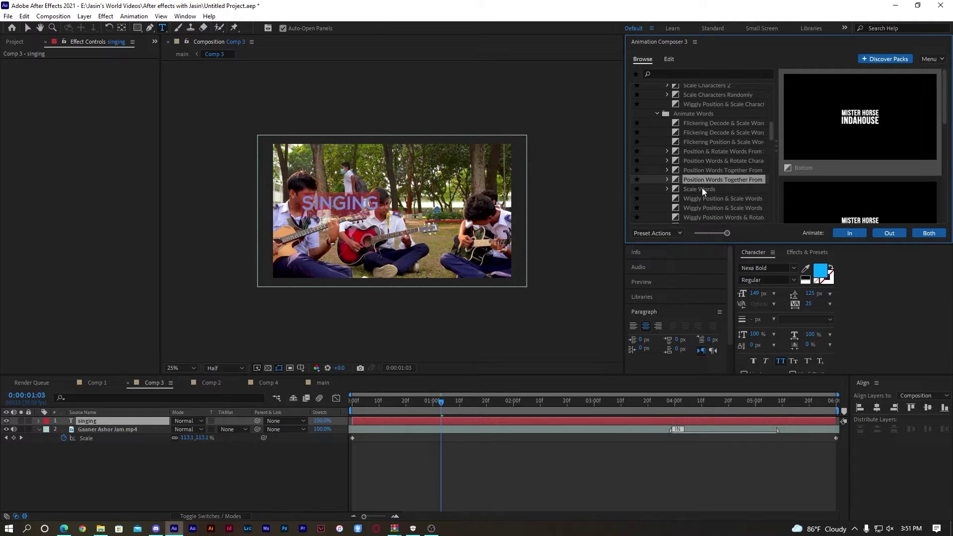
{"action": "left_click", "coordinate": [919, 234]}
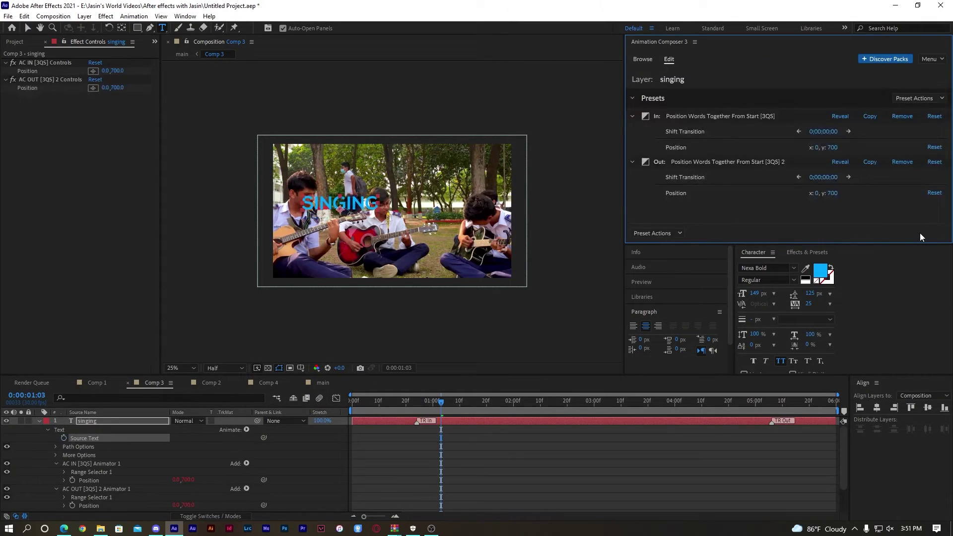
Centre the "singing" text horizontally and vertically in the frame and save the project.
{"action": "left_click", "coordinate": [876, 408]}
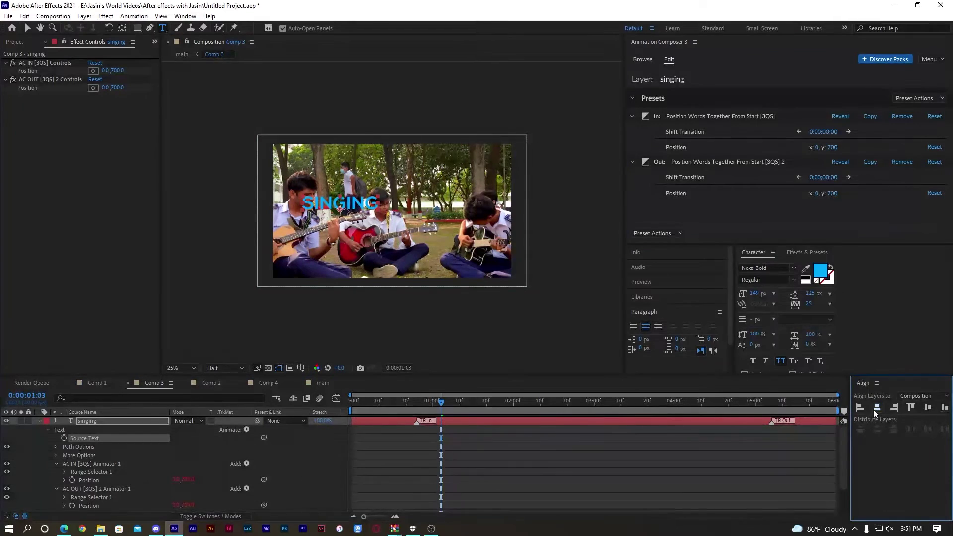
{"action": "left_click", "coordinate": [925, 409]}
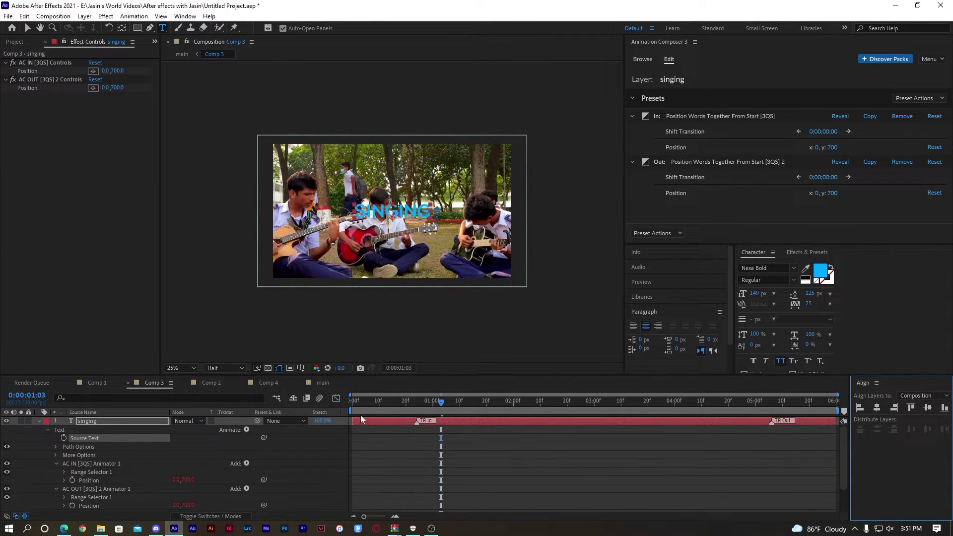
{"action": "key", "text": "ctrl+s"}
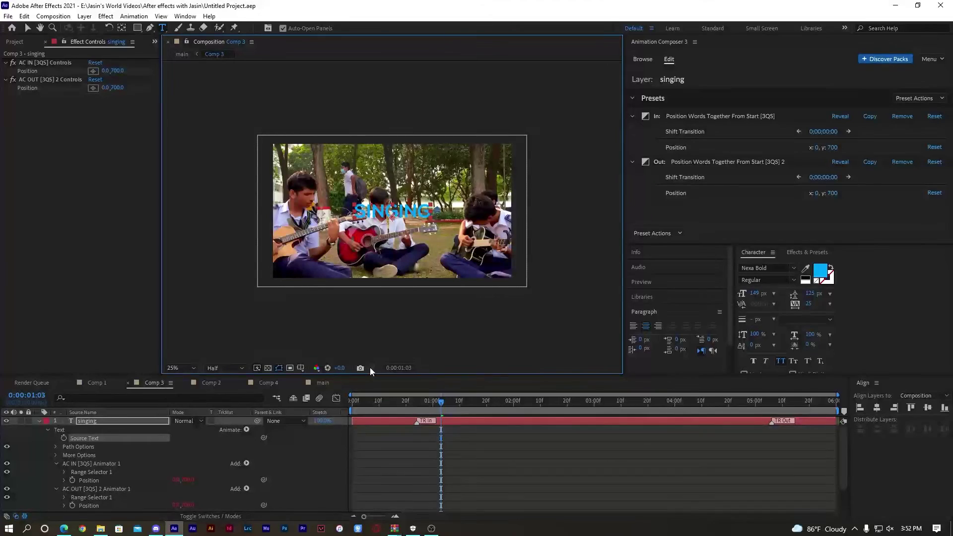
Preview the main composition from 0:00:11:19 through the Comp 3 section and into Comp 4.
{"action": "left_click", "coordinate": [318, 383]}
{"action": "left_click_drag", "start_coordinate": [520, 407], "coordinate": [540, 405]}
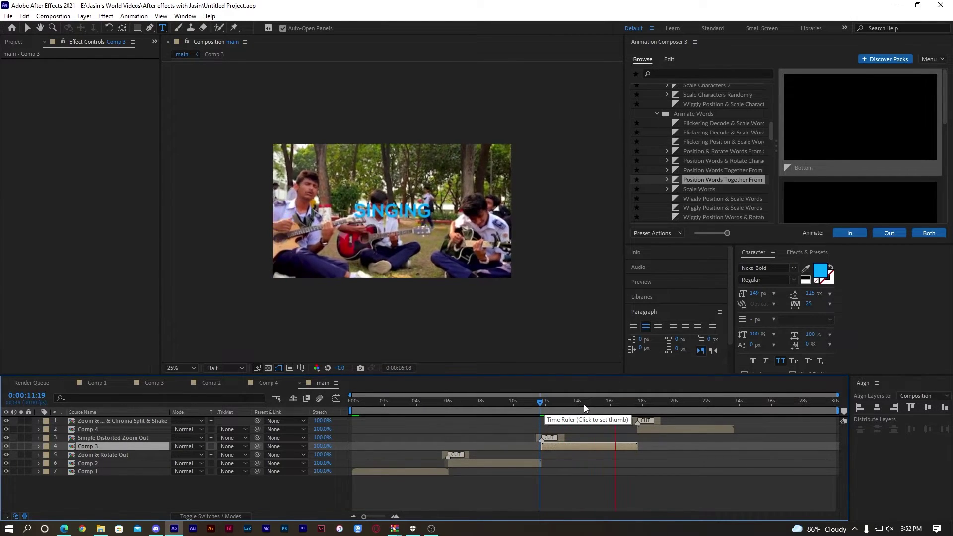
{"action": "key", "text": "space"}
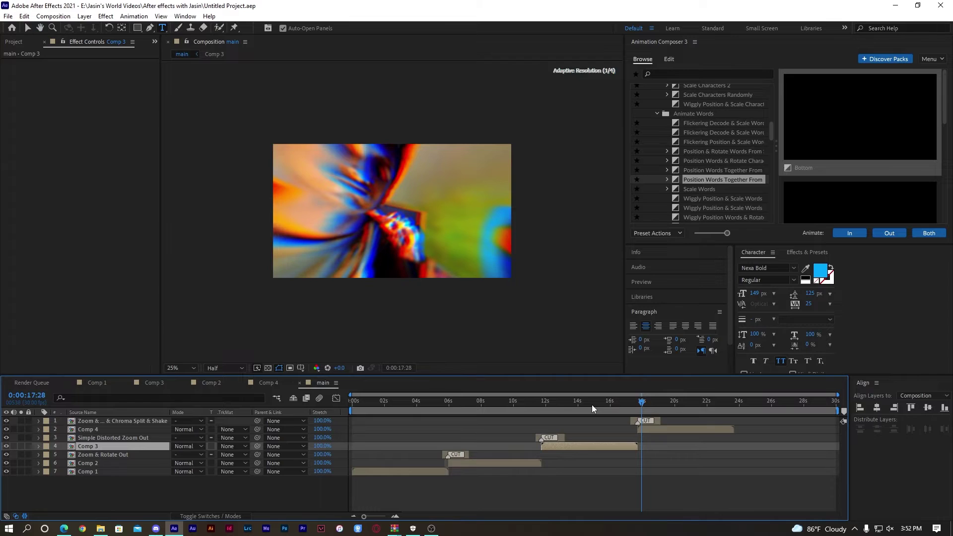
Open Comp 4 from the main composition and add a "tech guidelines" text layer over its clip.
{"action": "left_click", "coordinate": [671, 429]}
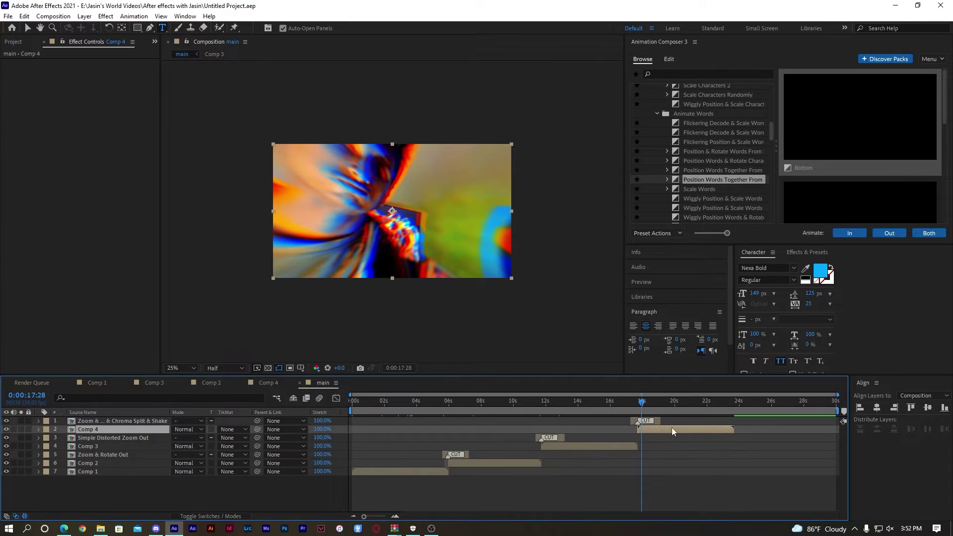
{"action": "double_click", "coordinate": [132, 428]}
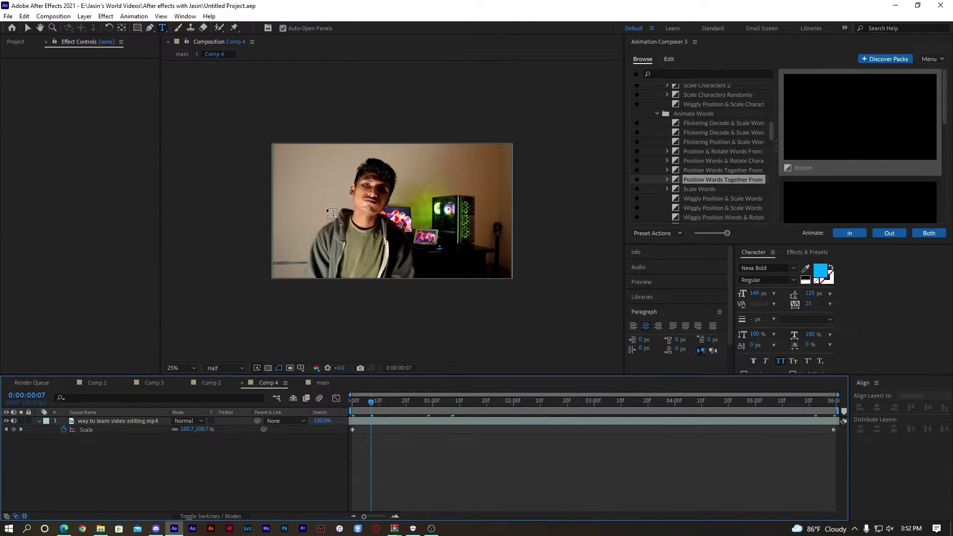
{"action": "left_click", "coordinate": [346, 212]}
{"action": "type", "text": "te"}
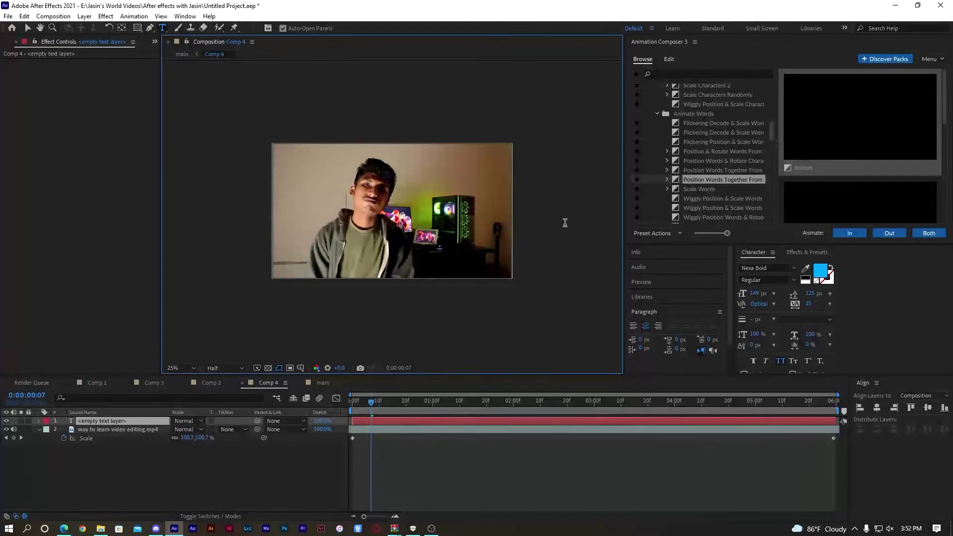
{"action": "type", "text": "ch"}
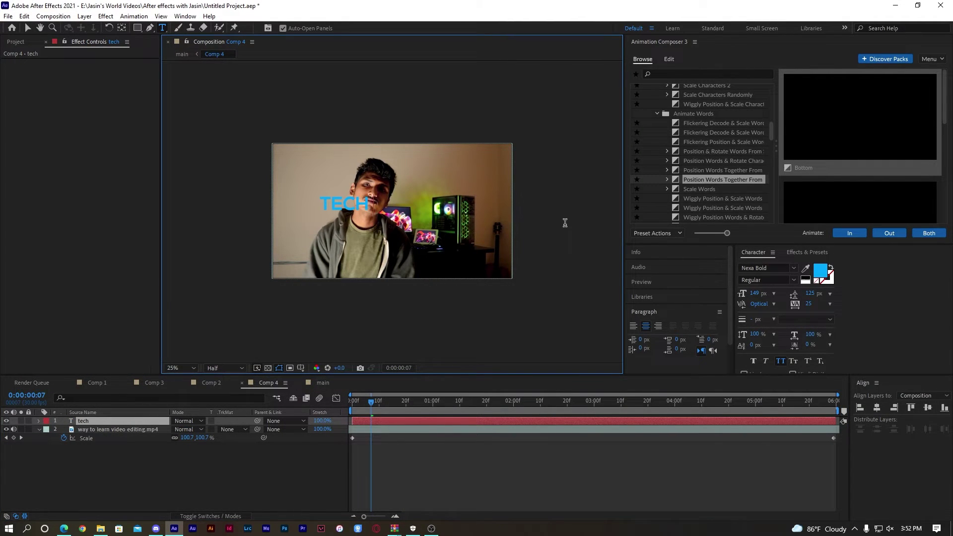
{"action": "type", "text": " guide"}
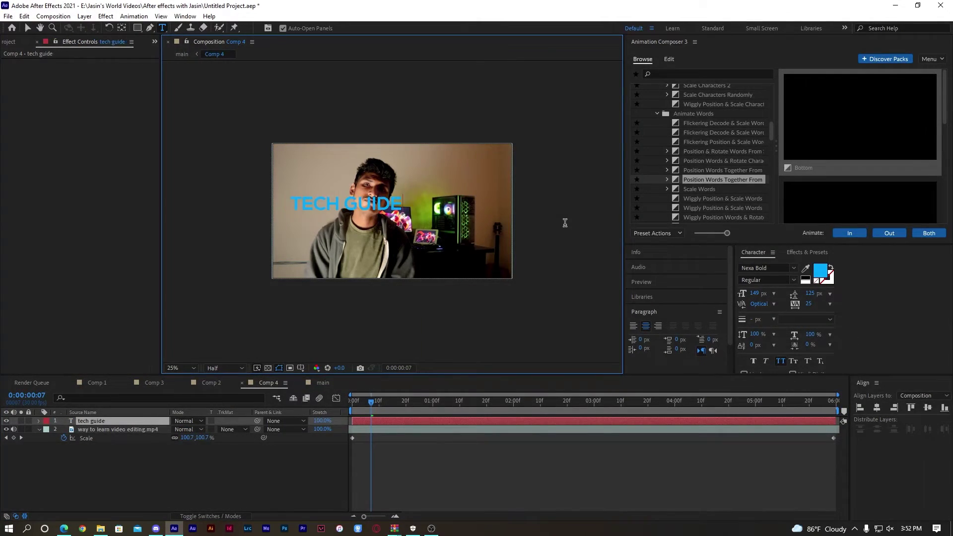
{"action": "type", "text": "lines"}
Set the fill of the whole "tech guidelines" text to white (FFFFFF) and centre it in the frame.
{"action": "key", "text": "ctrl+a"}
{"action": "left_click", "coordinate": [820, 269]}
{"action": "left_click_drag", "start_coordinate": [632, 248], "coordinate": [459, 79]}
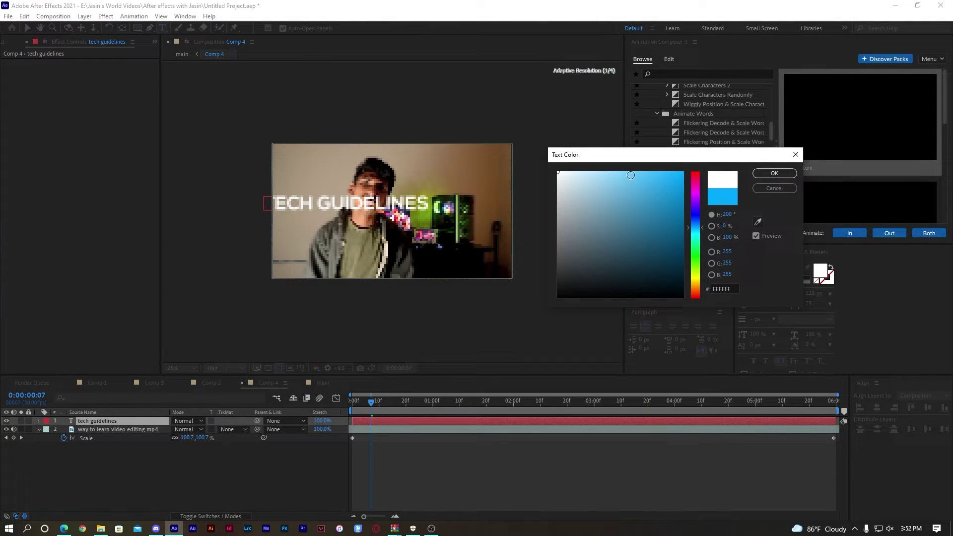
{"action": "left_click", "coordinate": [774, 173]}
{"action": "left_click", "coordinate": [924, 408]}
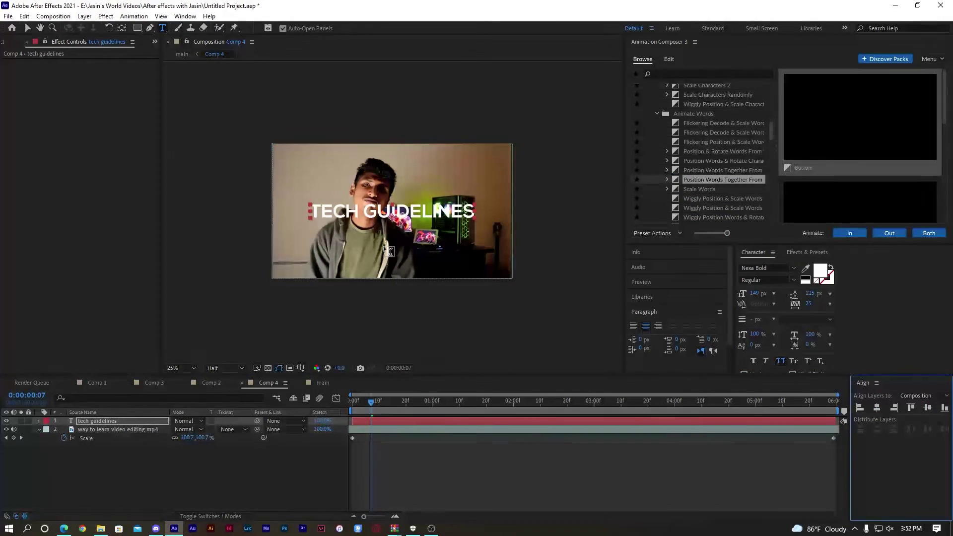
Recolour only the word "guidelines" with a golden-yellow fill.
{"action": "left_click", "coordinate": [544, 205]}
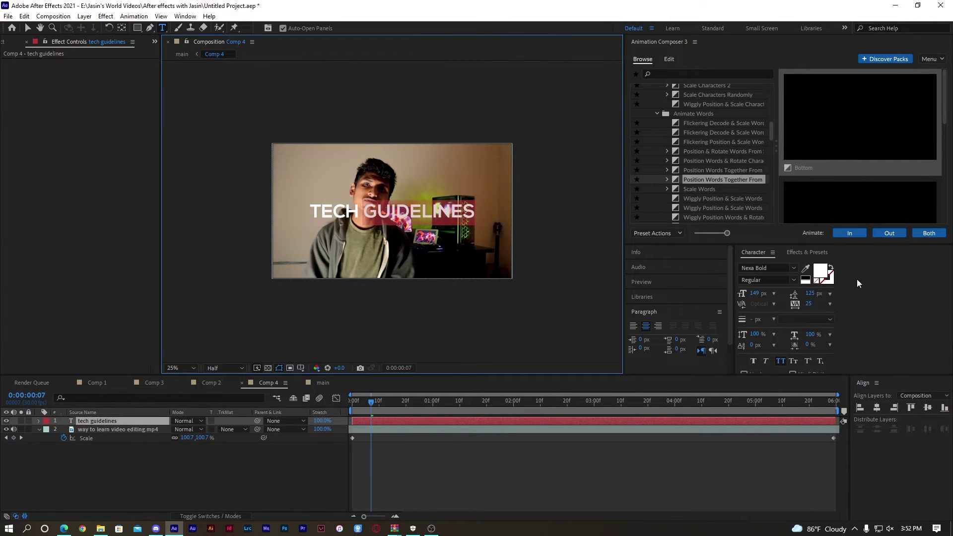
{"action": "left_click", "coordinate": [820, 271]}
{"action": "type", "text": "FF0000"}
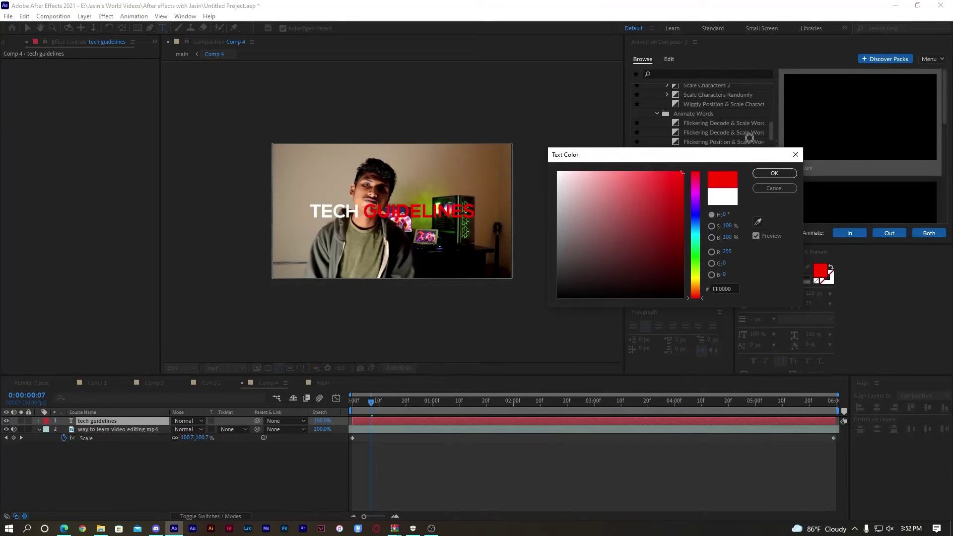
{"action": "left_click_drag", "start_coordinate": [695, 214], "coordinate": [696, 281]}
{"action": "left_click", "coordinate": [787, 173]}
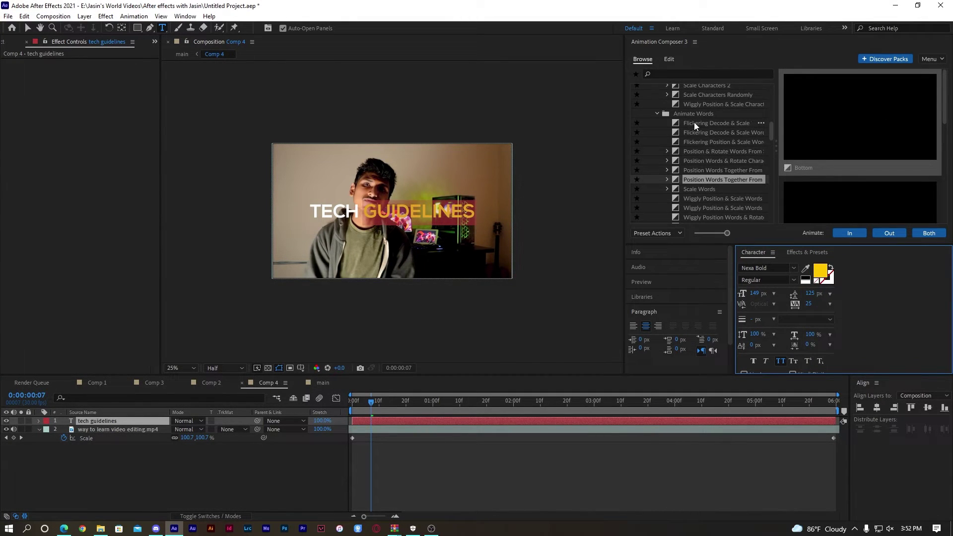
Apply the Overshoot Scale & Tracking Characters transition to the "tech guidelines" layer as both its In and Out animation.
{"action": "scroll", "coordinate": [698, 123], "scroll_direction": "up", "scroll_amount": 4}
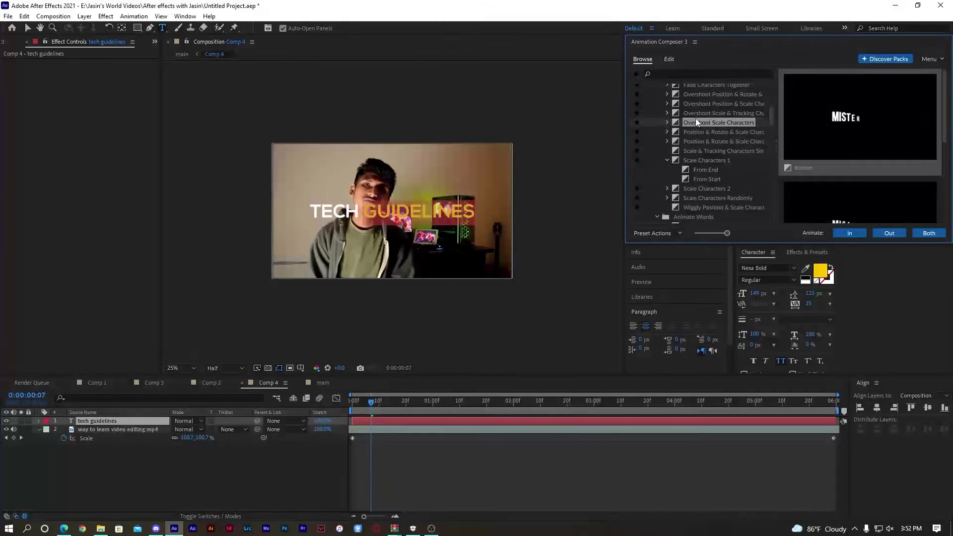
{"action": "scroll", "coordinate": [703, 118], "scroll_direction": "up", "scroll_amount": 2}
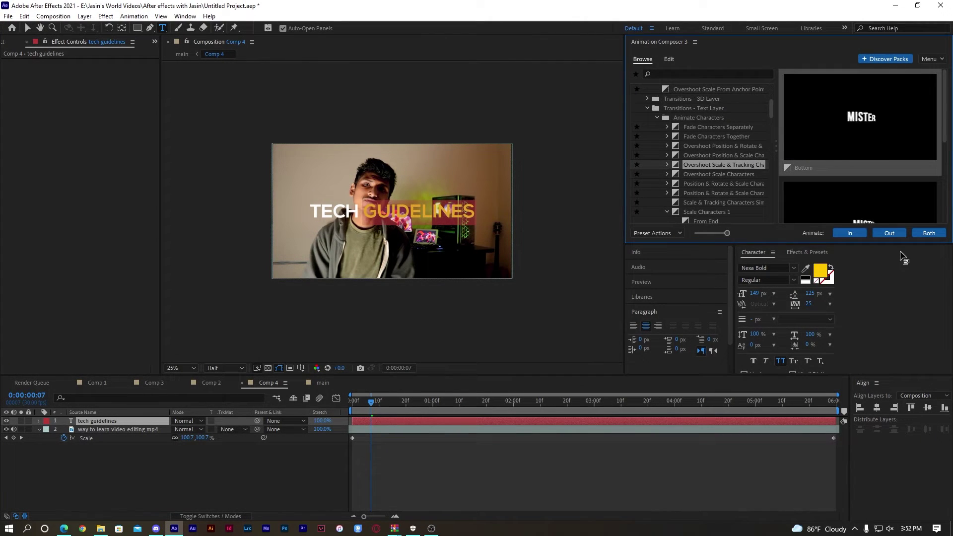
{"action": "left_click", "coordinate": [926, 233]}
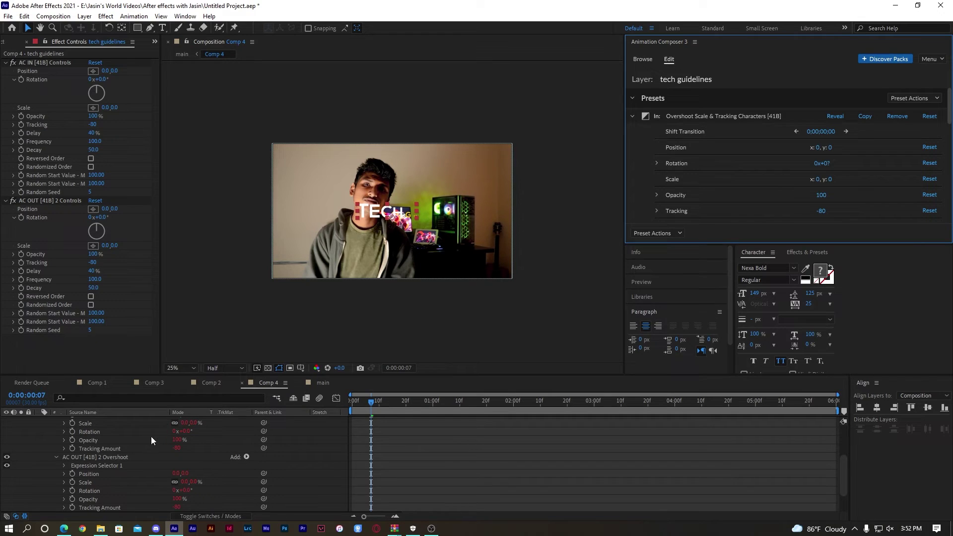
Preview the main composition from its start through the end of Comp 4 and leave all layers deselected.
{"action": "left_click", "coordinate": [99, 383]}
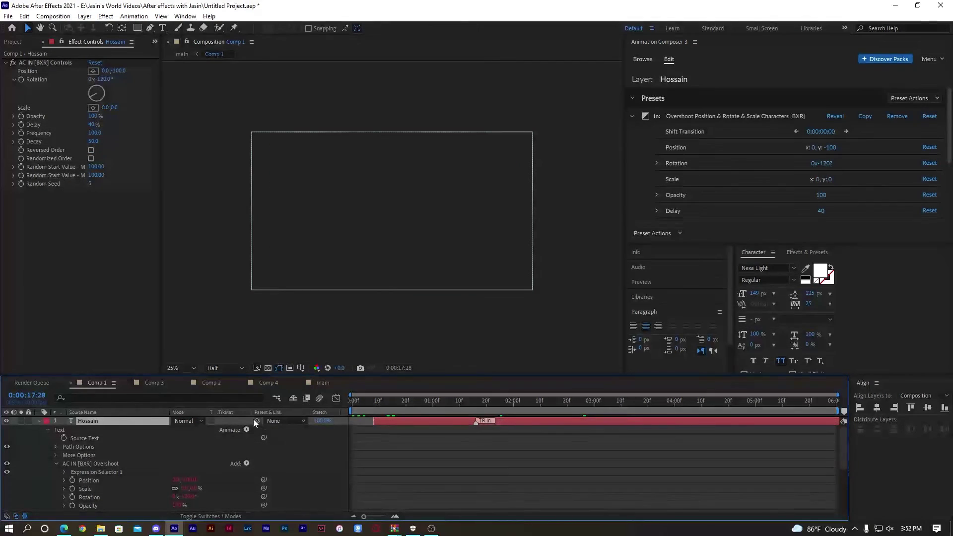
{"action": "left_click", "coordinate": [312, 387]}
{"action": "left_click_drag", "start_coordinate": [443, 398], "coordinate": [303, 429]}
{"action": "key", "text": "space"}
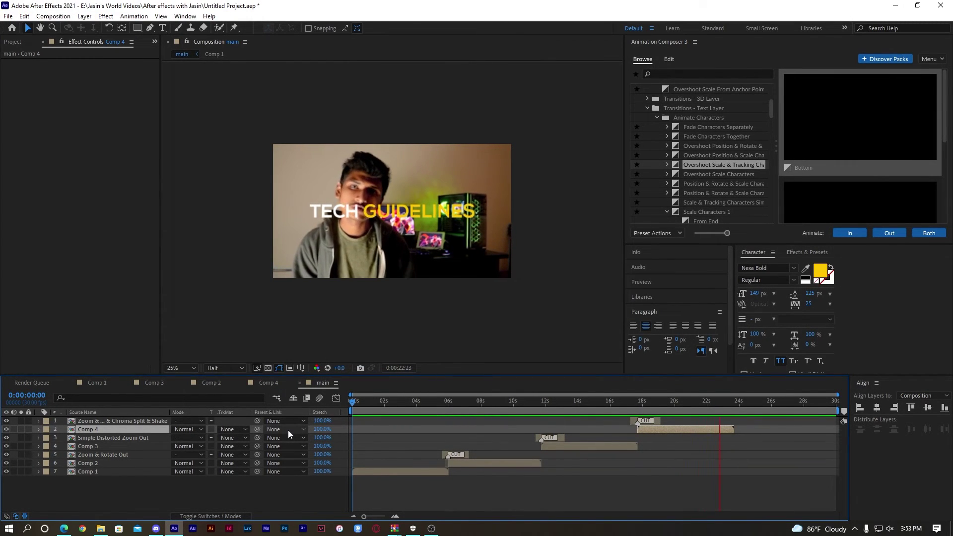
{"action": "key", "text": "space"}
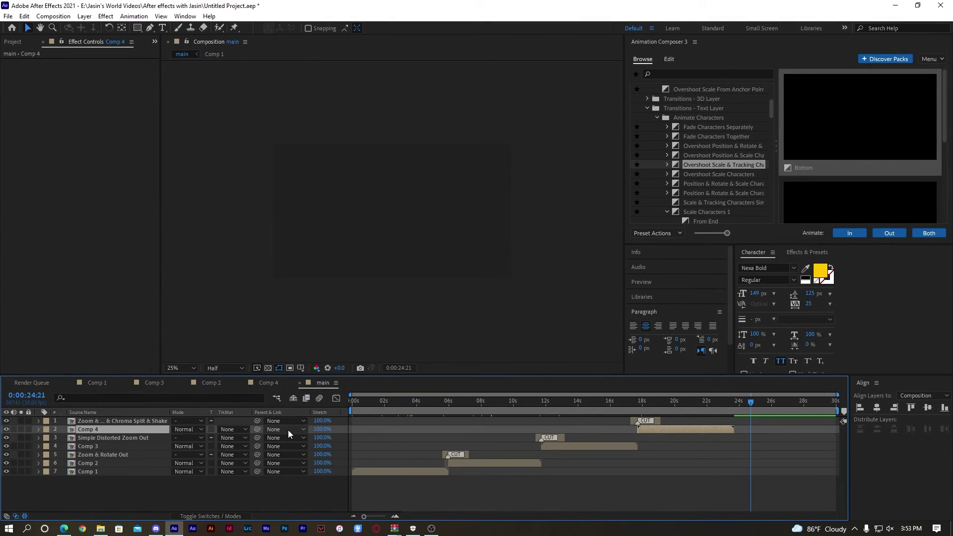
{"action": "left_click", "coordinate": [155, 474]}
{"action": "mouse_move", "coordinate": [96, 491]}
{"action": "left_mouse_down"}
{"action": "mouse_move", "coordinate": [74, 416]}
{"action": "mouse_move", "coordinate": [84, 512]}
{"action": "mouse_move", "coordinate": [74, 419]}
{"action": "mouse_move", "coordinate": [100, 512]}
{"action": "mouse_move", "coordinate": [115, 503]}
{"action": "mouse_move", "coordinate": [79, 415]}
{"action": "mouse_move", "coordinate": [84, 503]}
{"action": "left_mouse_up"}
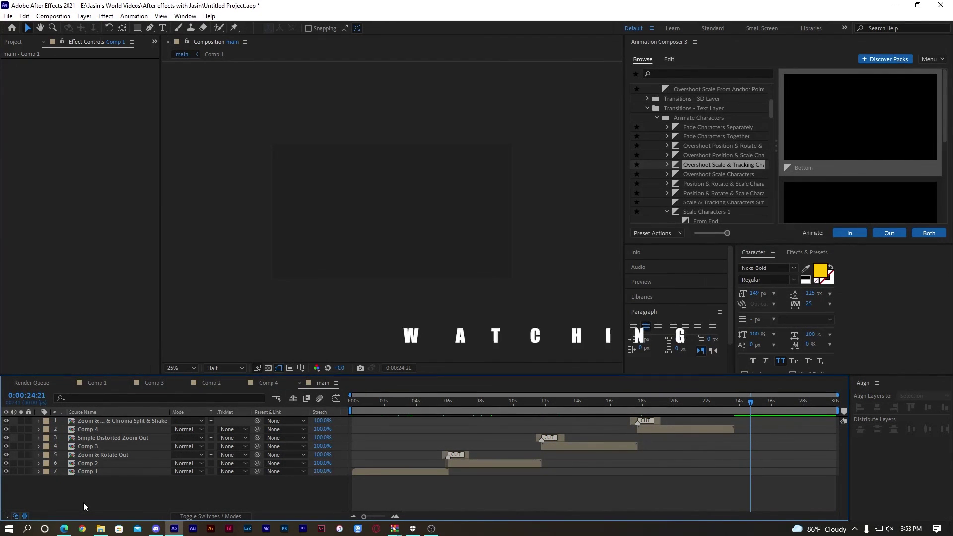